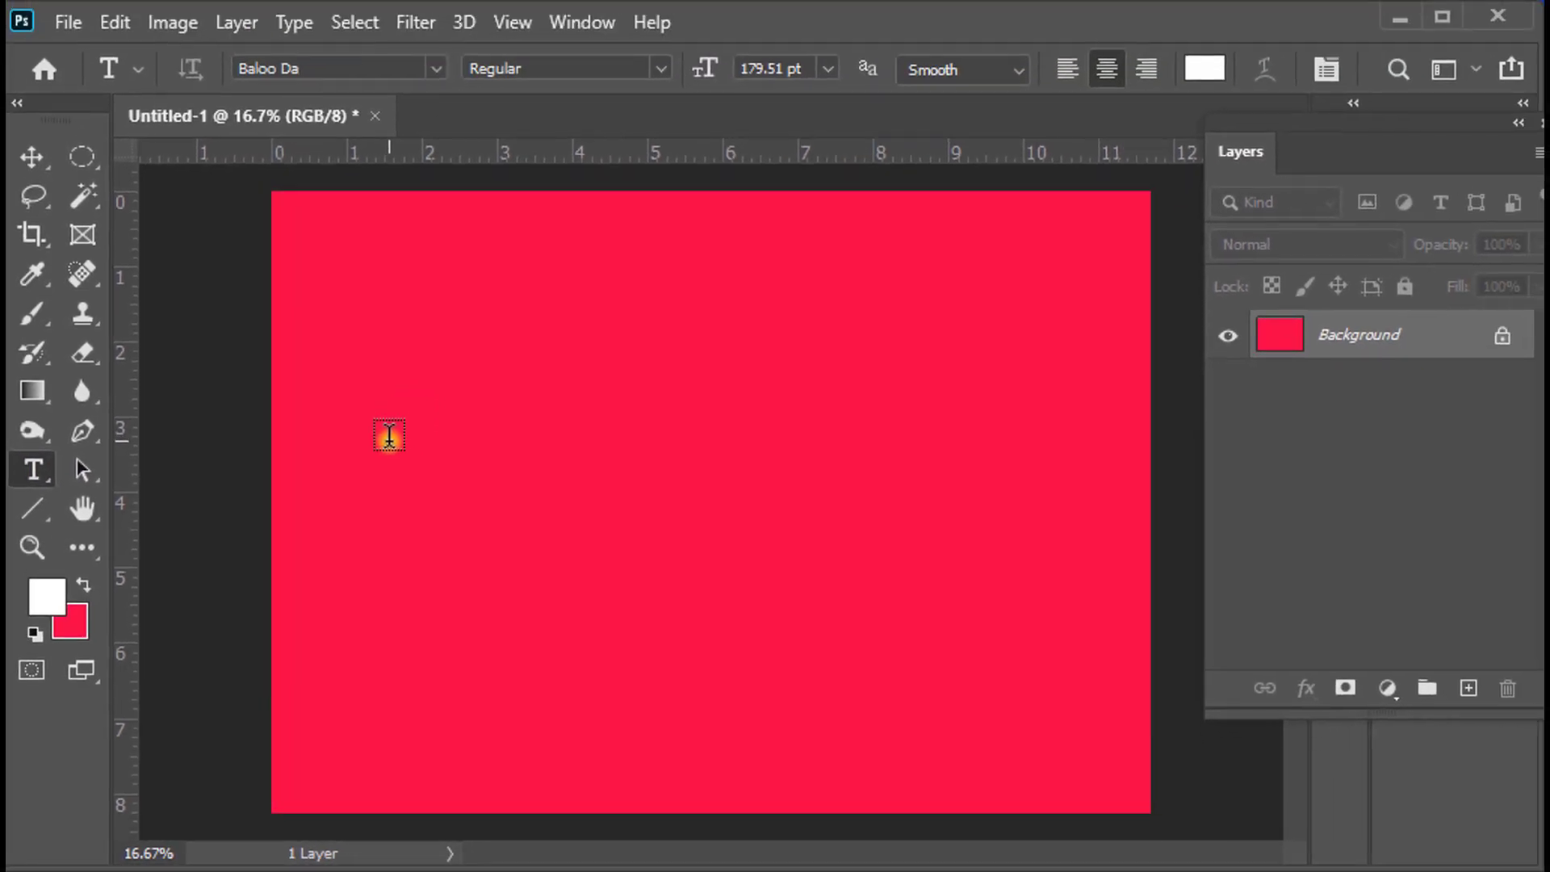
Step: Add the white, centre-aligned text "3D Text" to the canvas in Baloo Da Regular at 102.51 pt
left_click(389, 436)
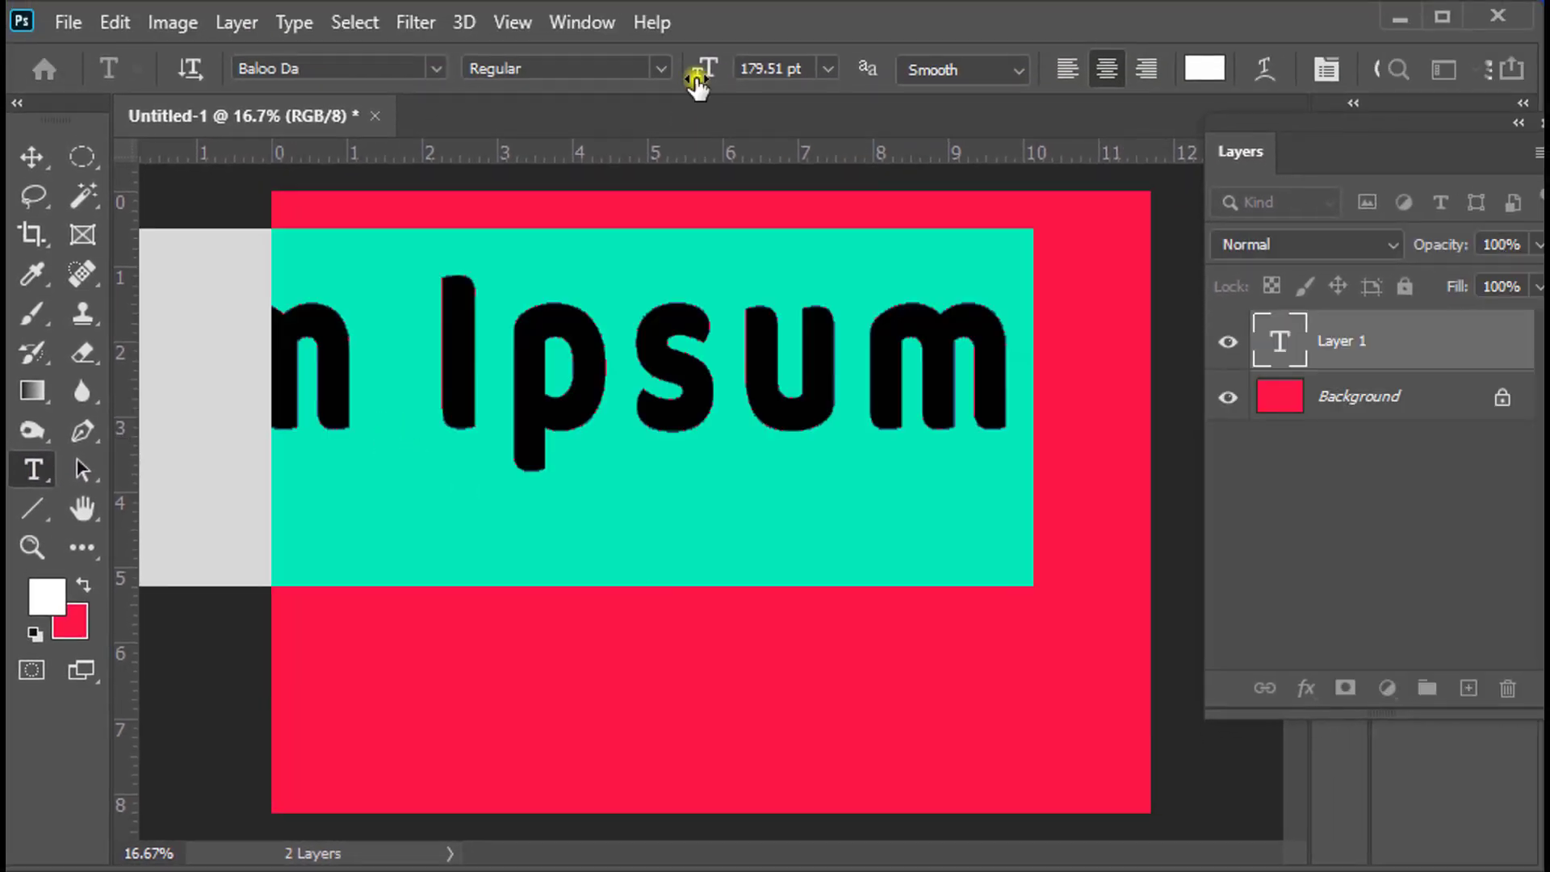
mouse_move(709, 77)
left_mouse_down()
mouse_move(655, 80)
mouse_move(703, 70)
mouse_move(681, 70)
left_mouse_up()
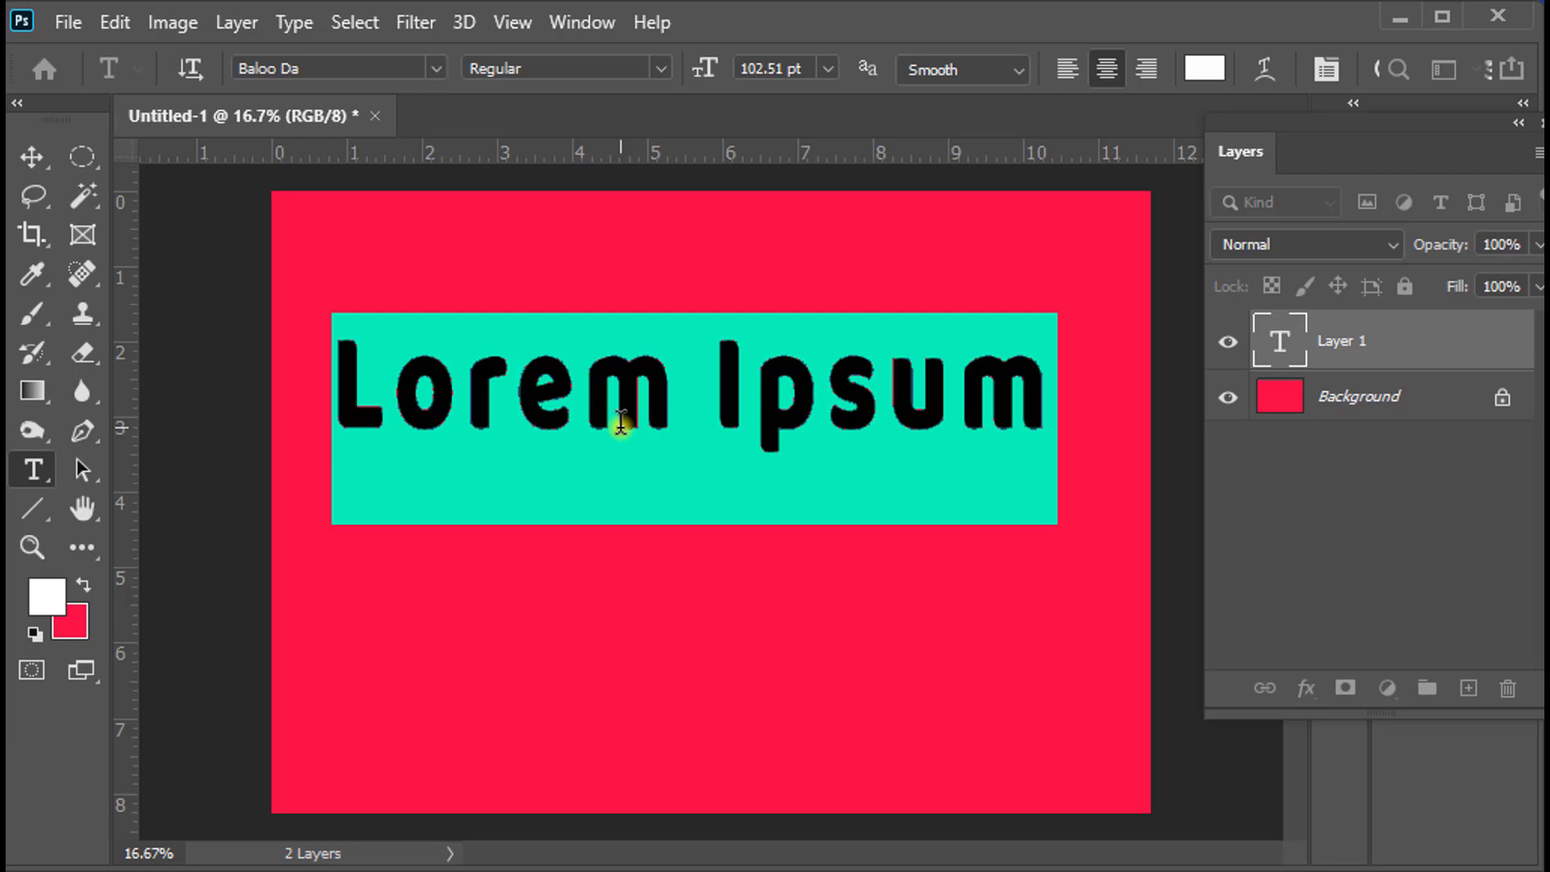
type("3D Te")
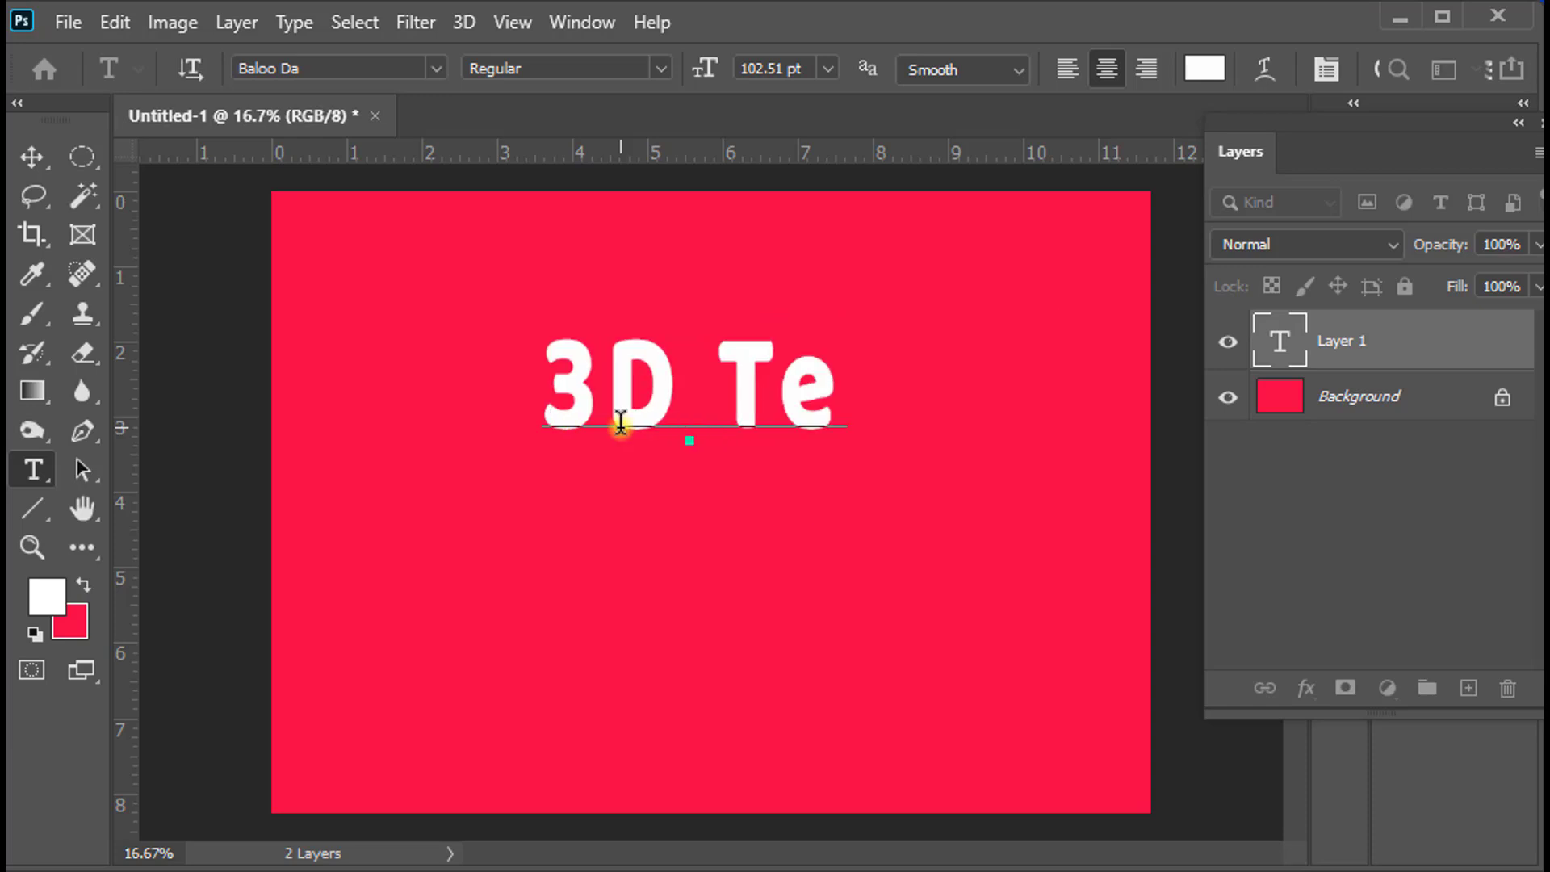
type("xt")
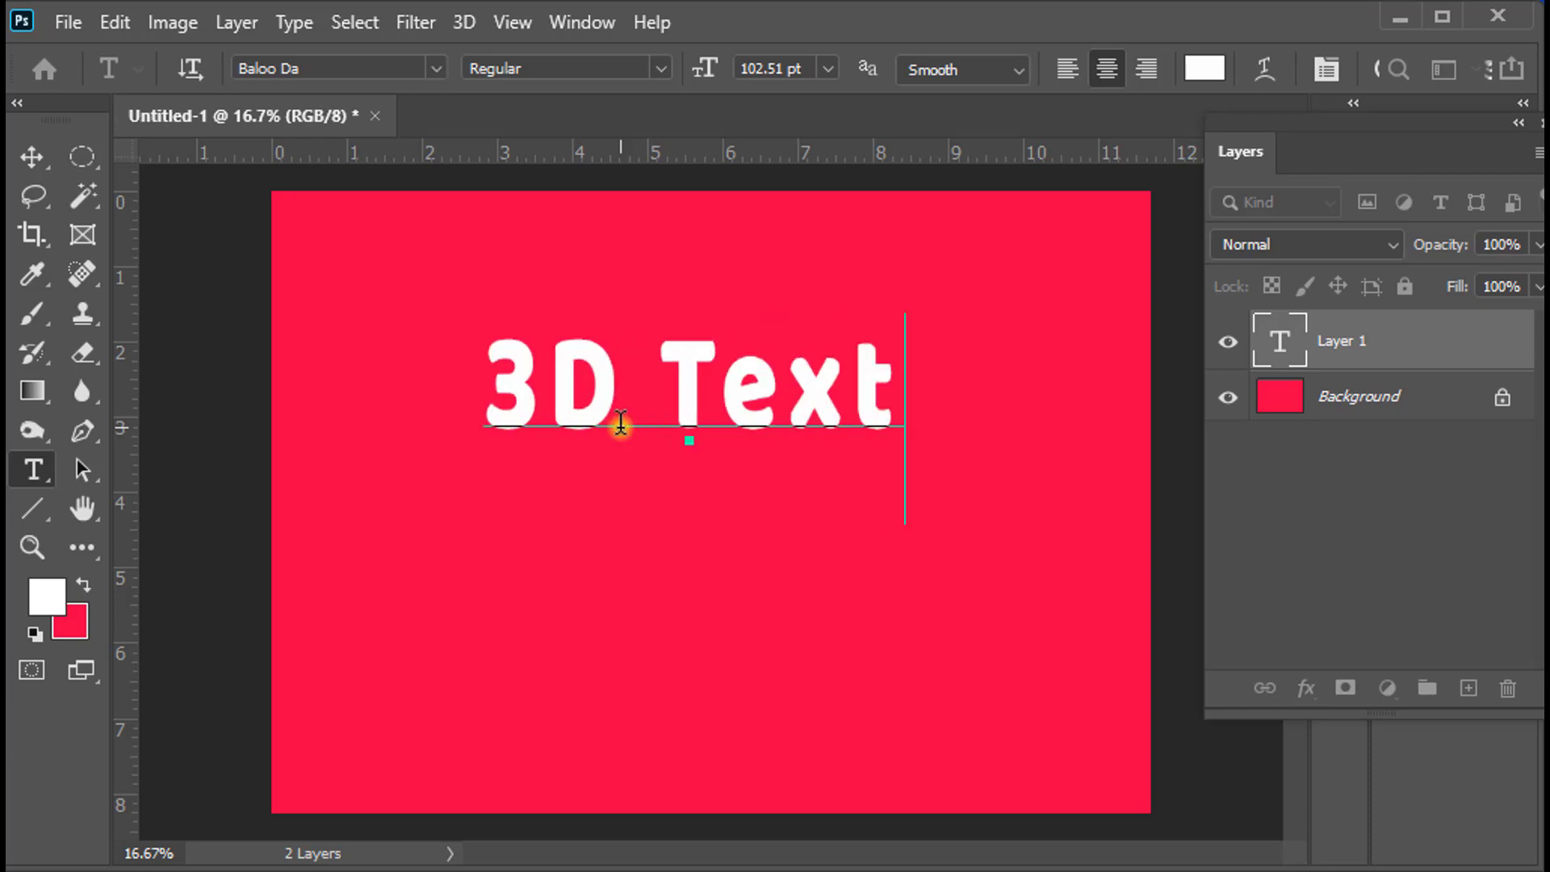
Step: Enlarge the whole "3D Text" wording to 196.51 pt
left_click_drag(502, 356, 893, 374)
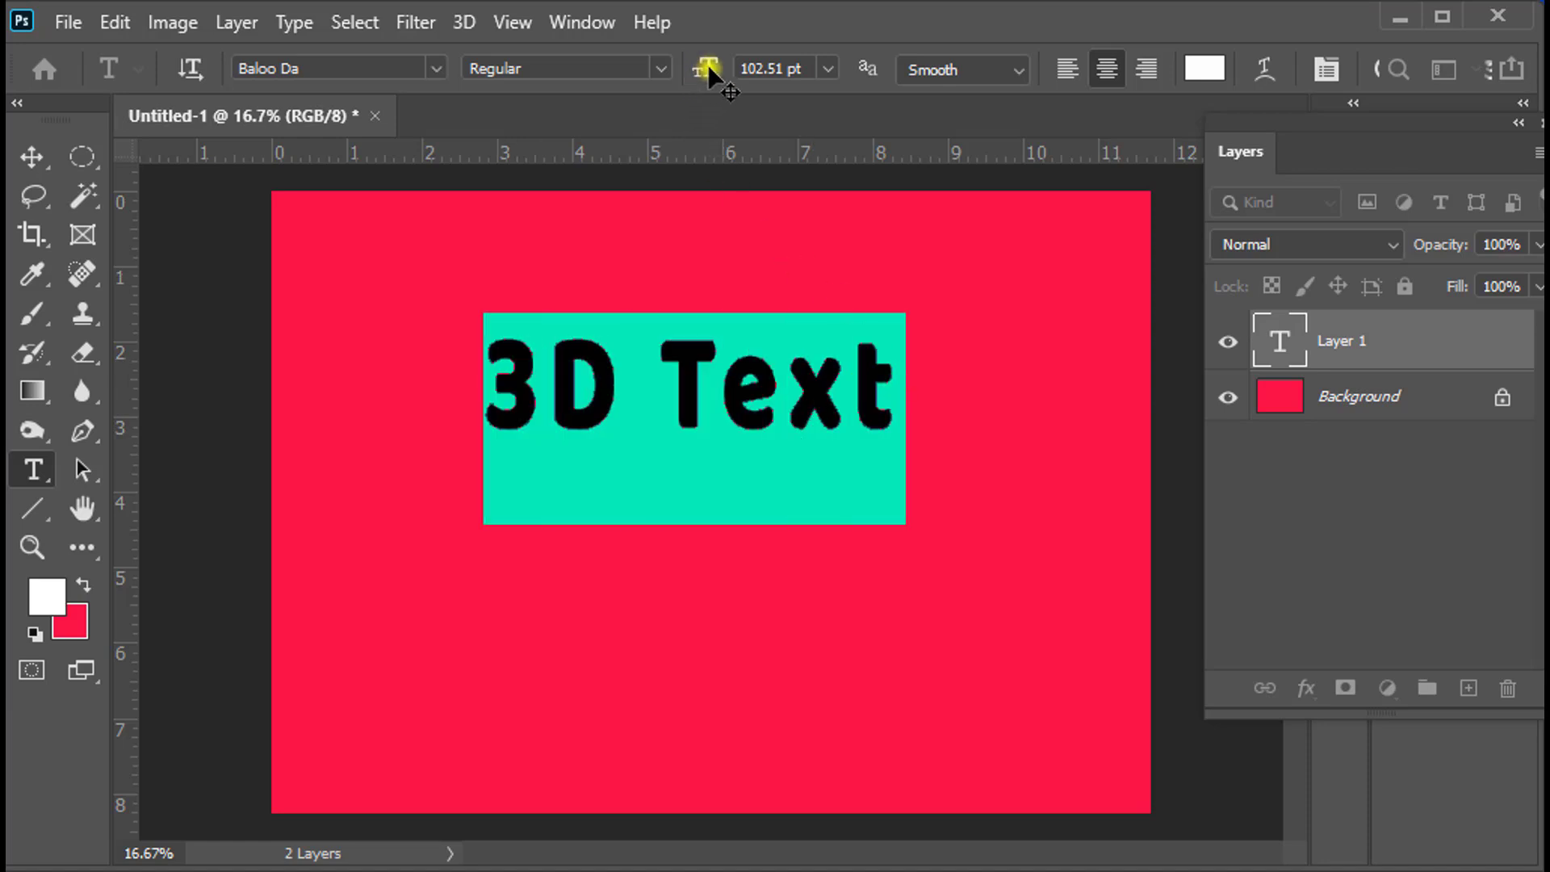
left_click_drag(709, 72, 831, 89)
left_click_drag(700, 80, 788, 502)
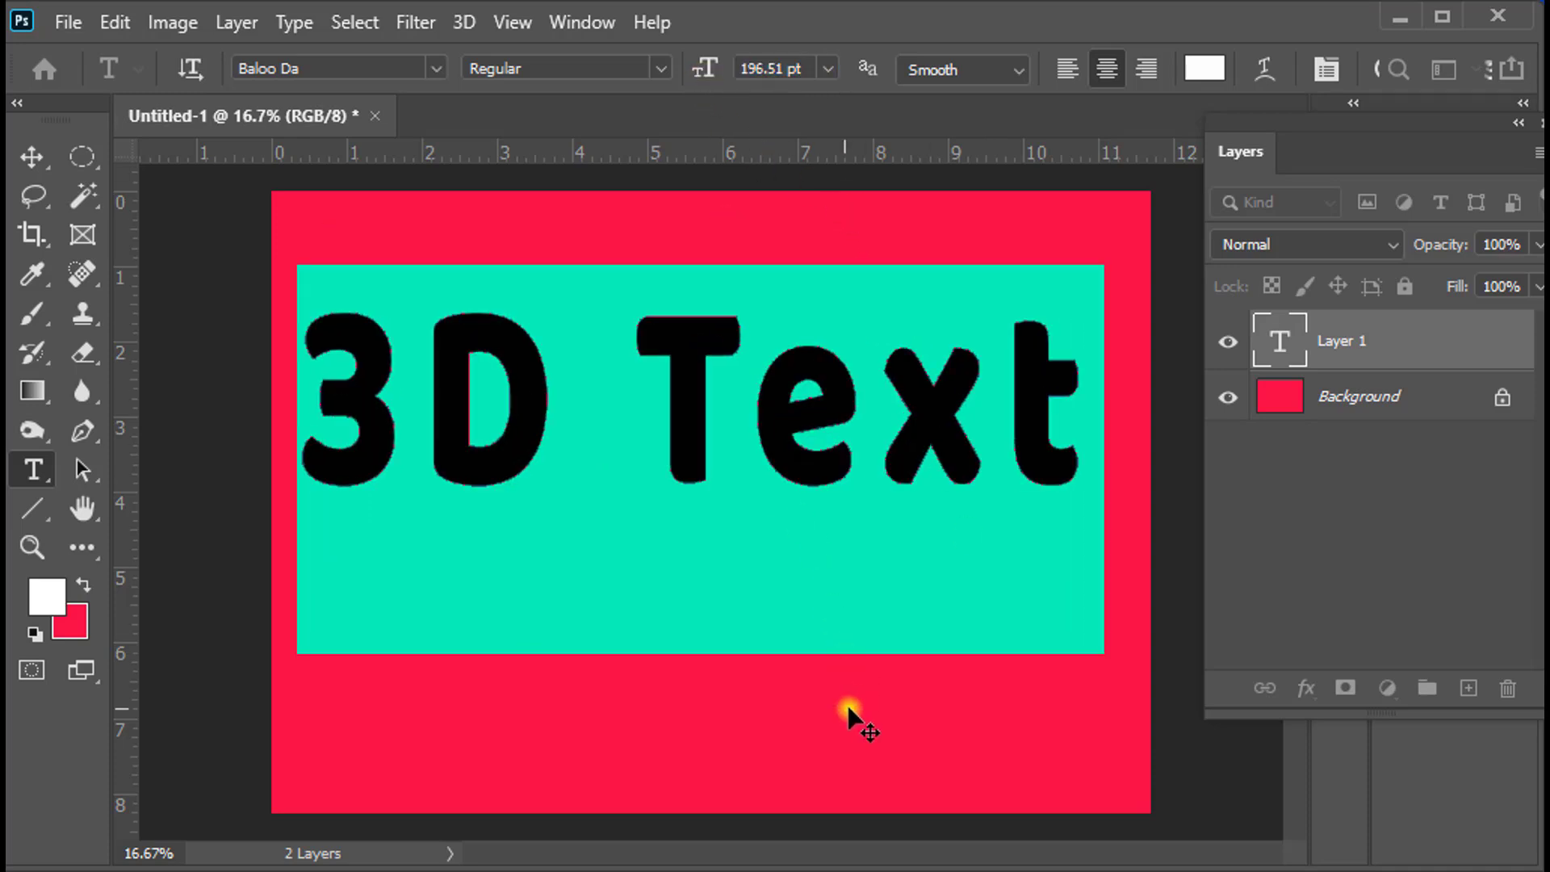
Step: Change the font of only the characters "3D" to FONTSPRING DEMO - Integral CF Bold
left_click(538, 421)
left_click_drag(327, 358, 543, 380)
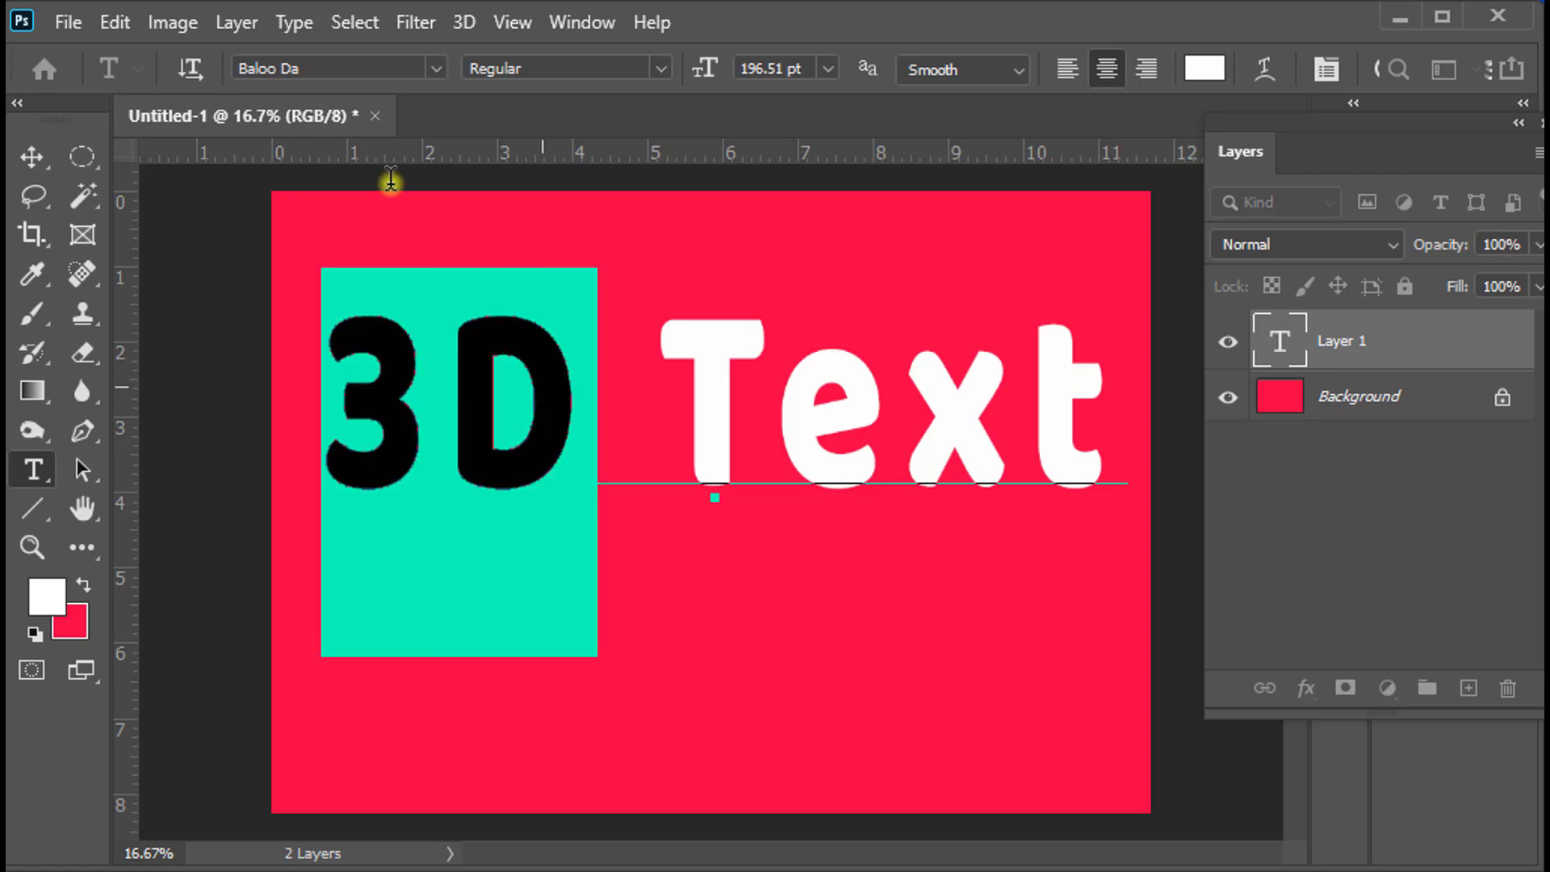
left_click(434, 70)
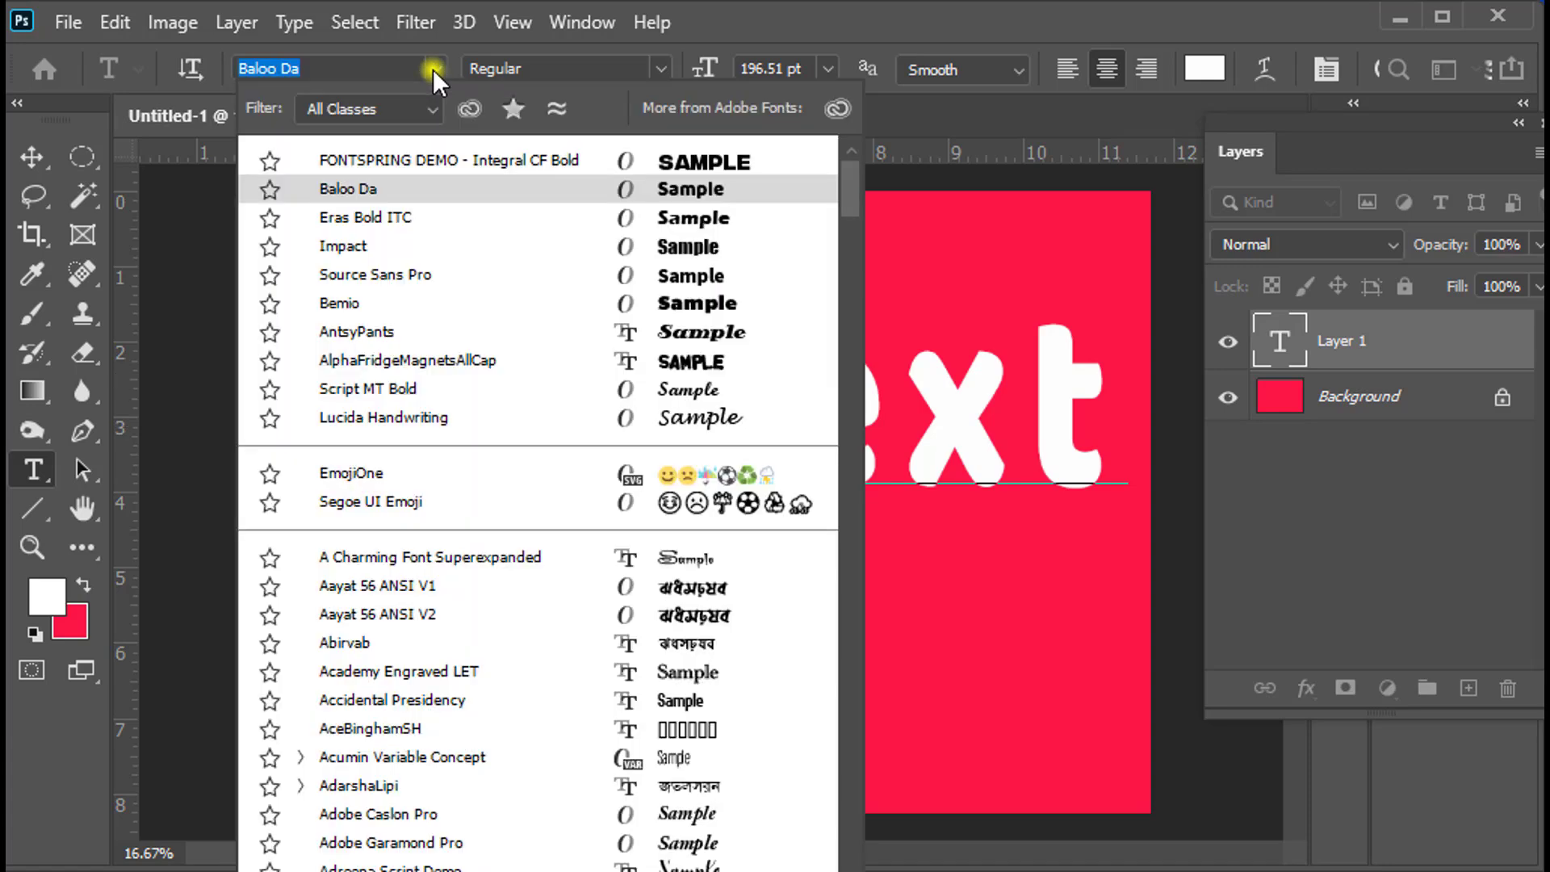
left_click(471, 157)
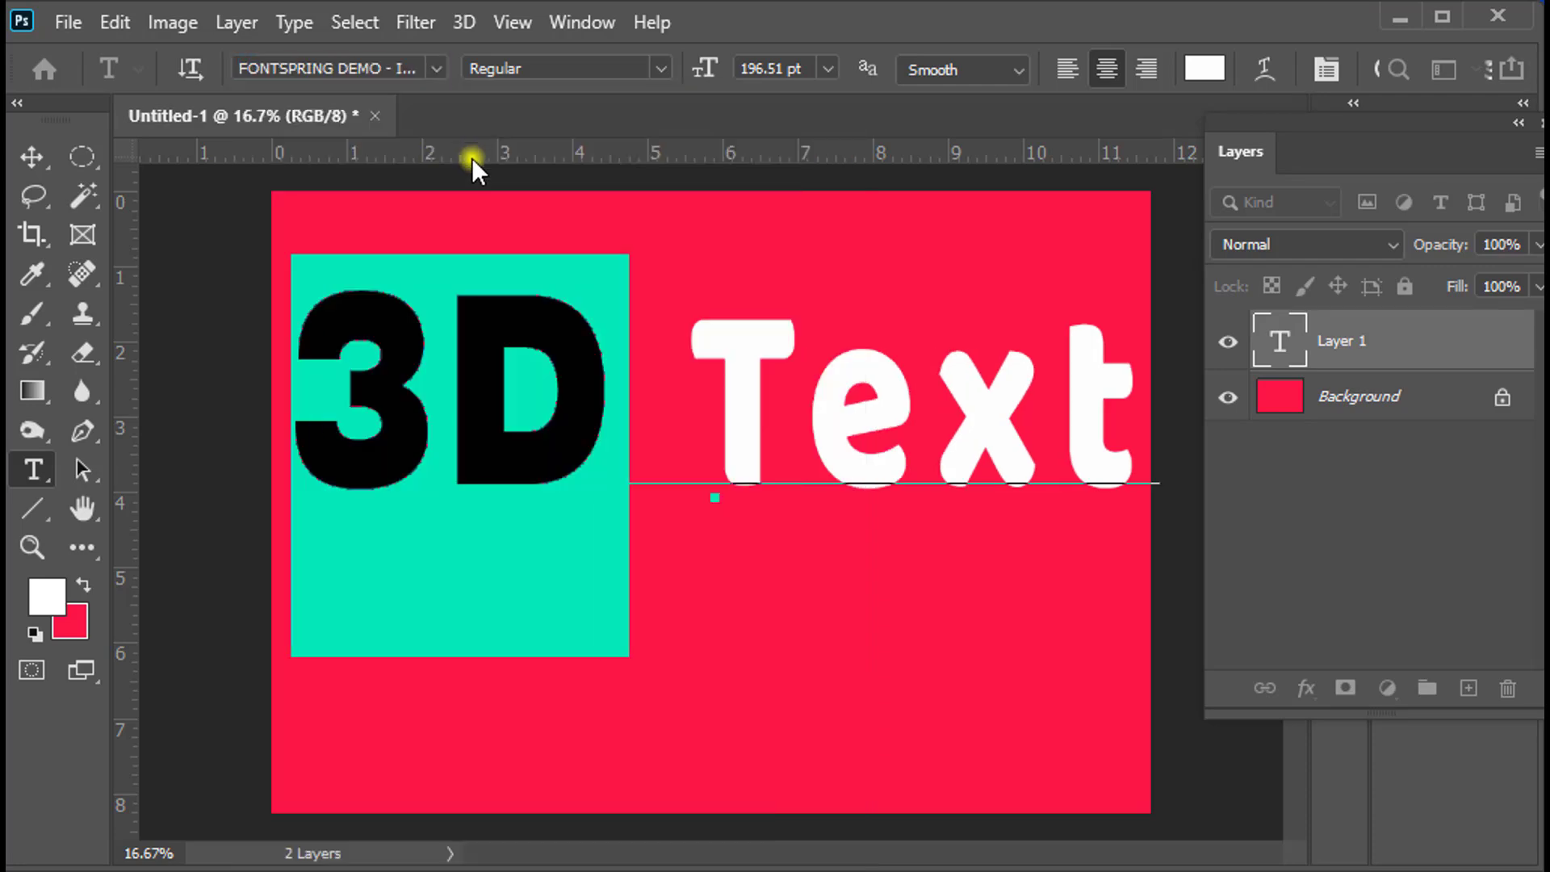
left_click(529, 415)
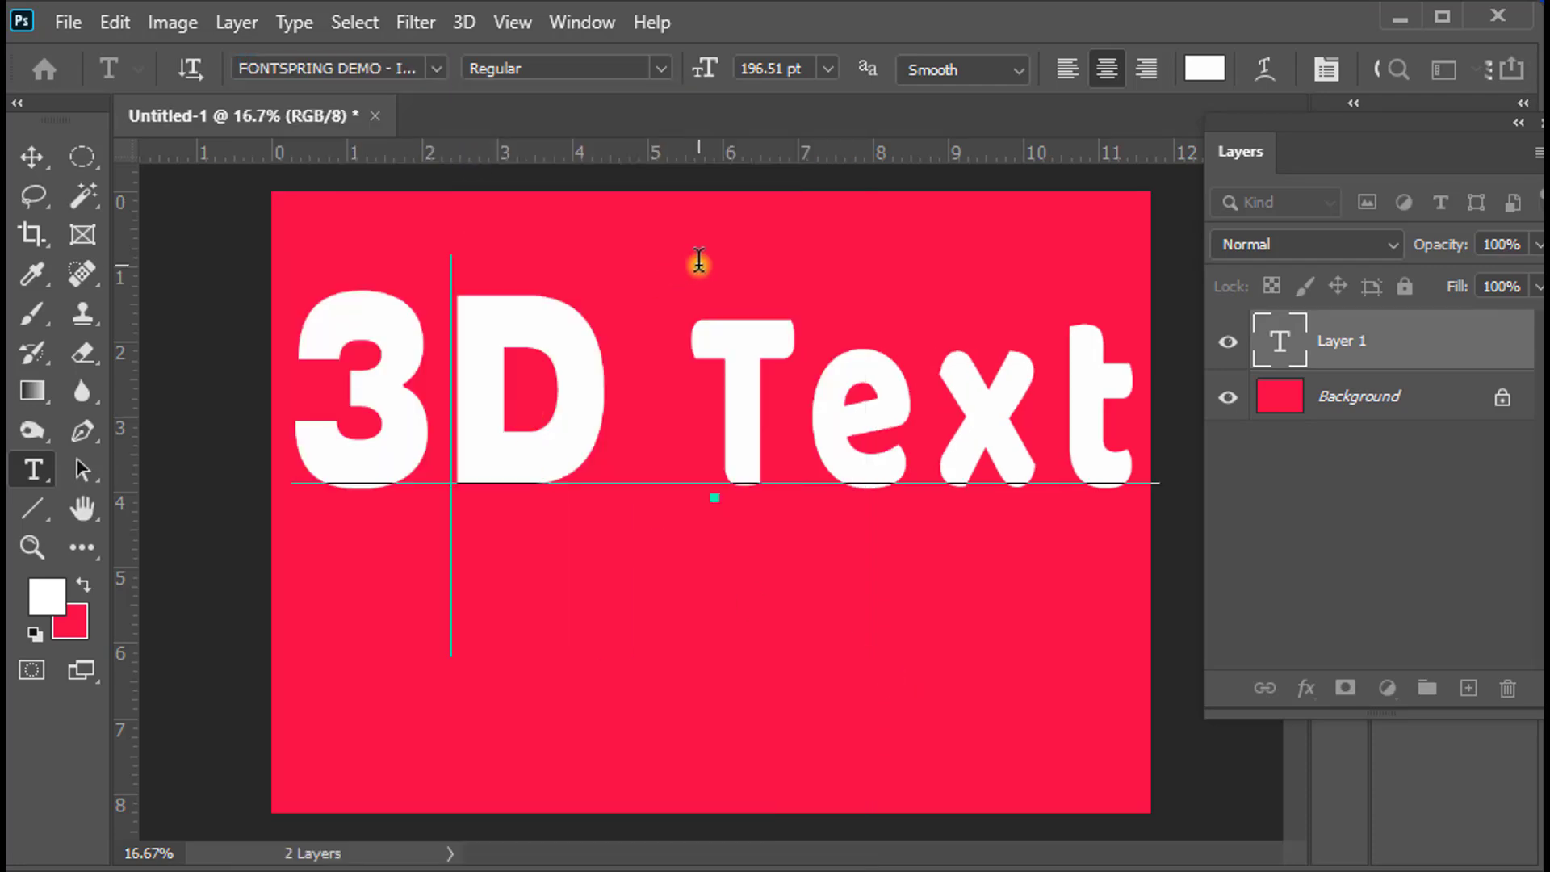
Step: Move the text down to the vertical middle of the canvas and rasterize its type layer
left_click_drag(631, 234, 631, 320)
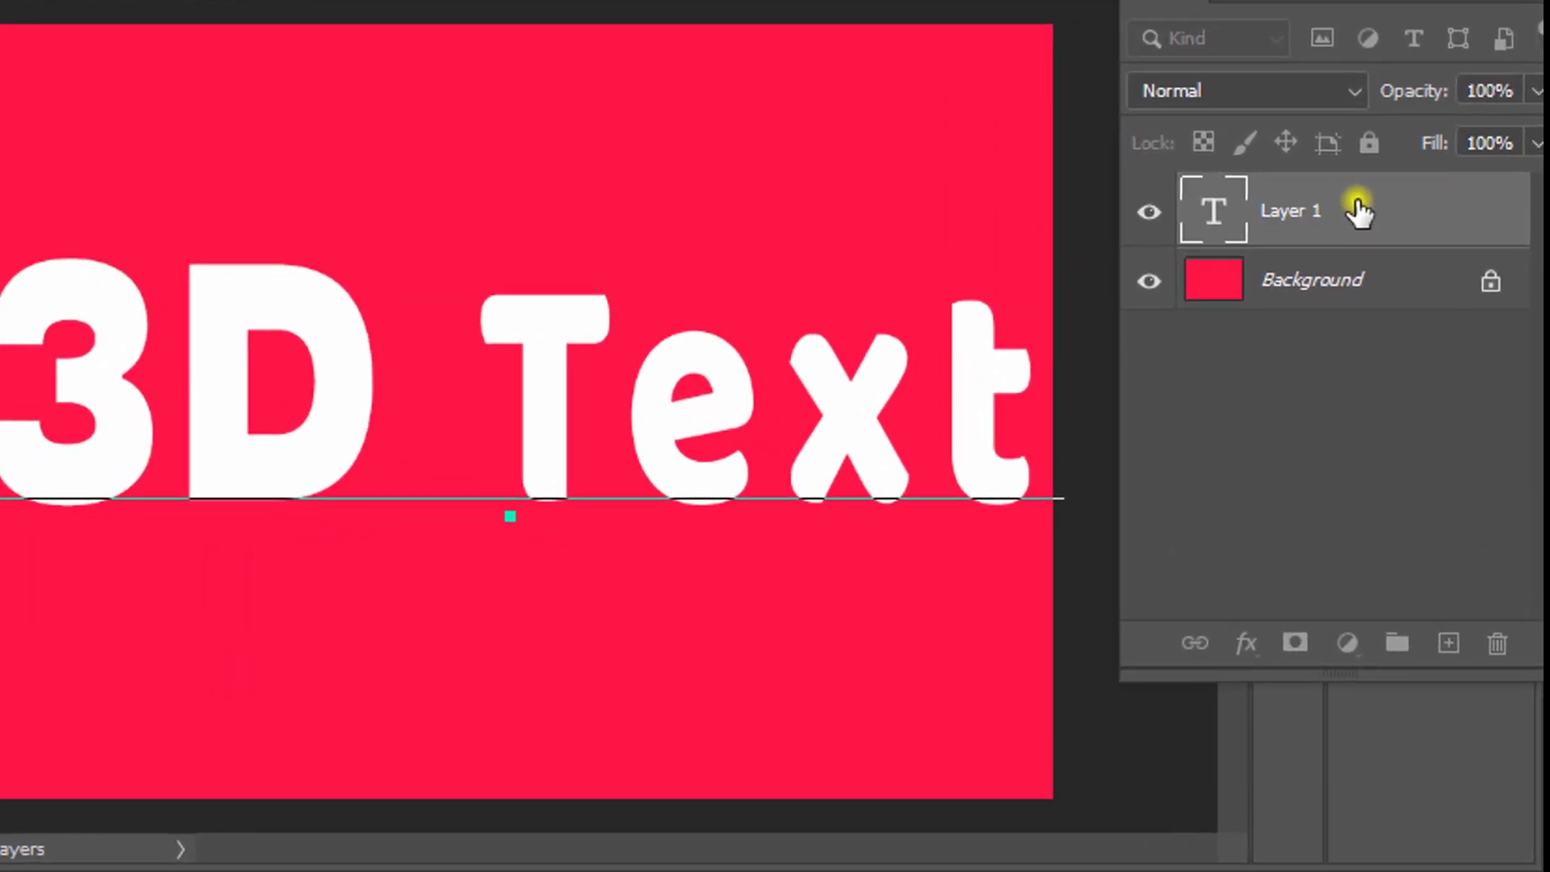
left_click(1360, 211)
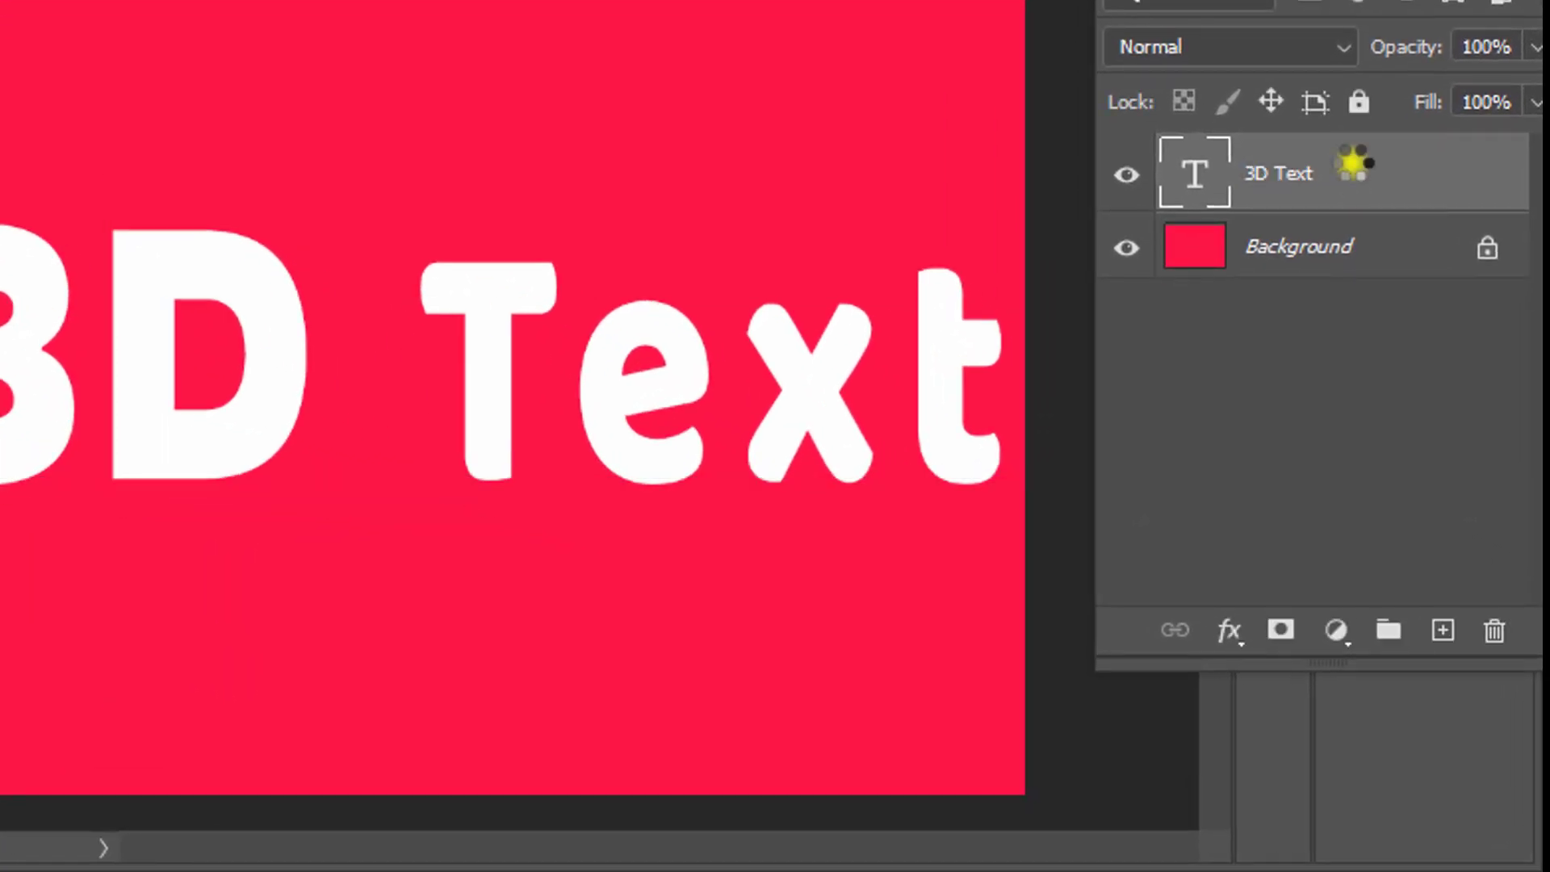
right_click(1355, 173)
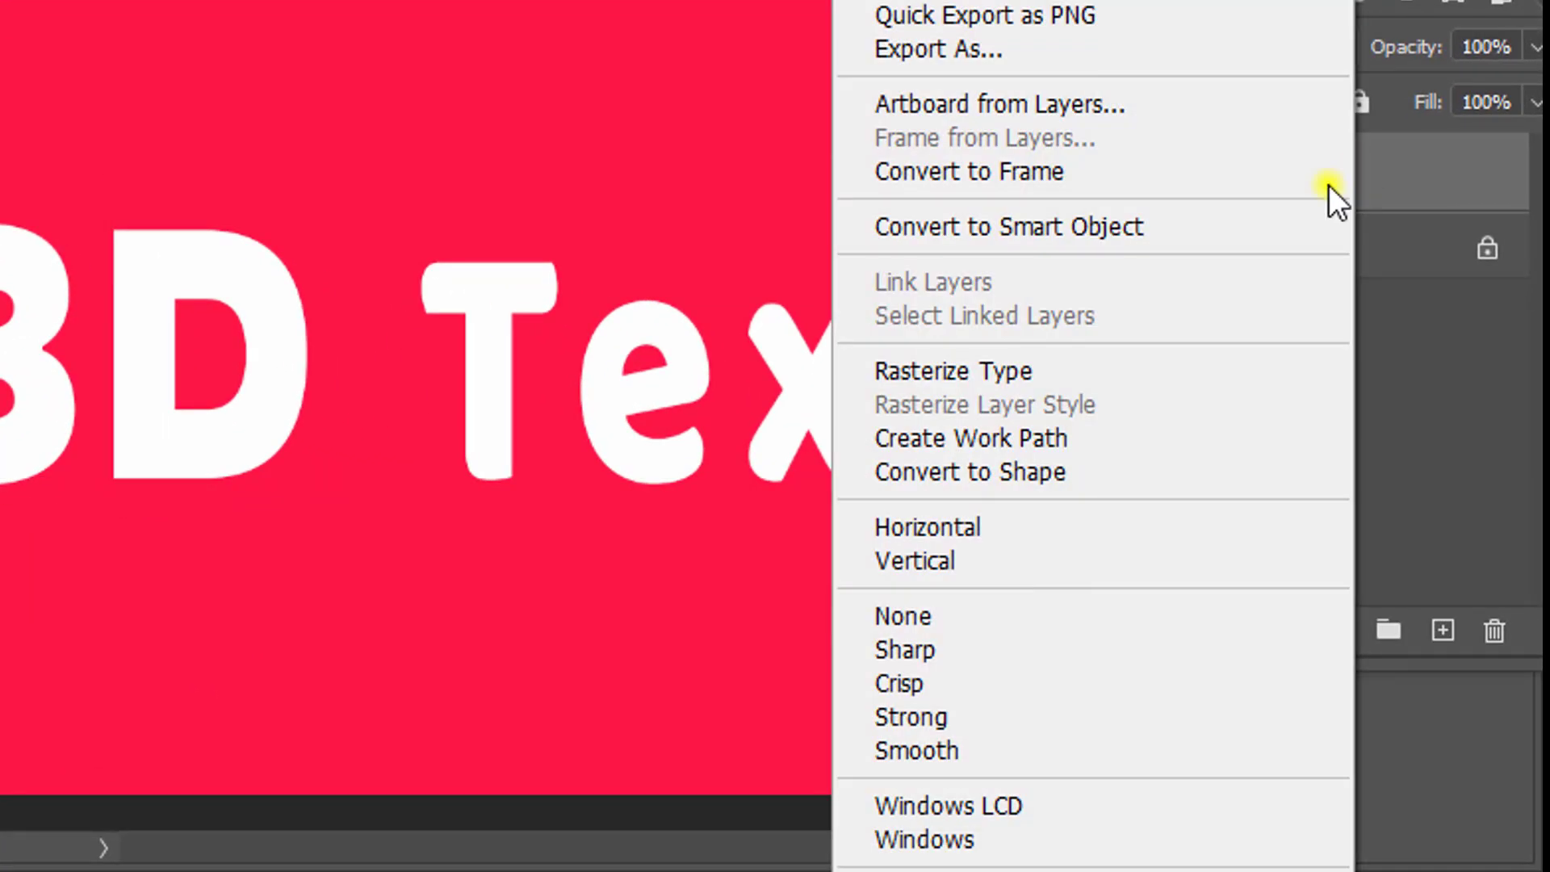
left_click(1121, 370)
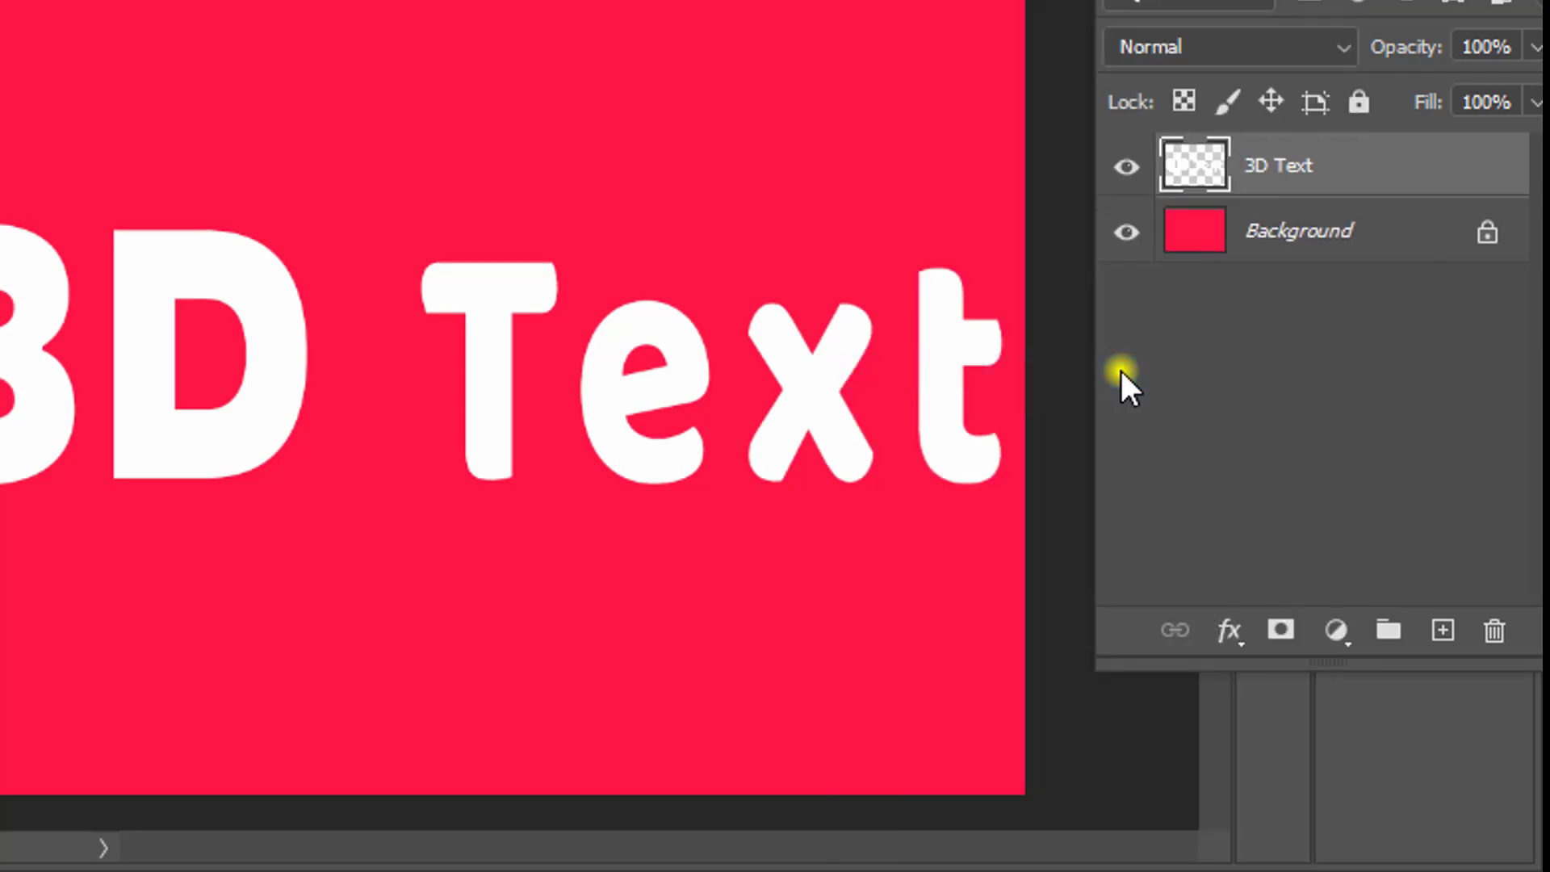
Step: Add a Drop Shadow layer style to the rasterized 3D Text layer, keeping the "3D" characters in view
left_click(1228, 638)
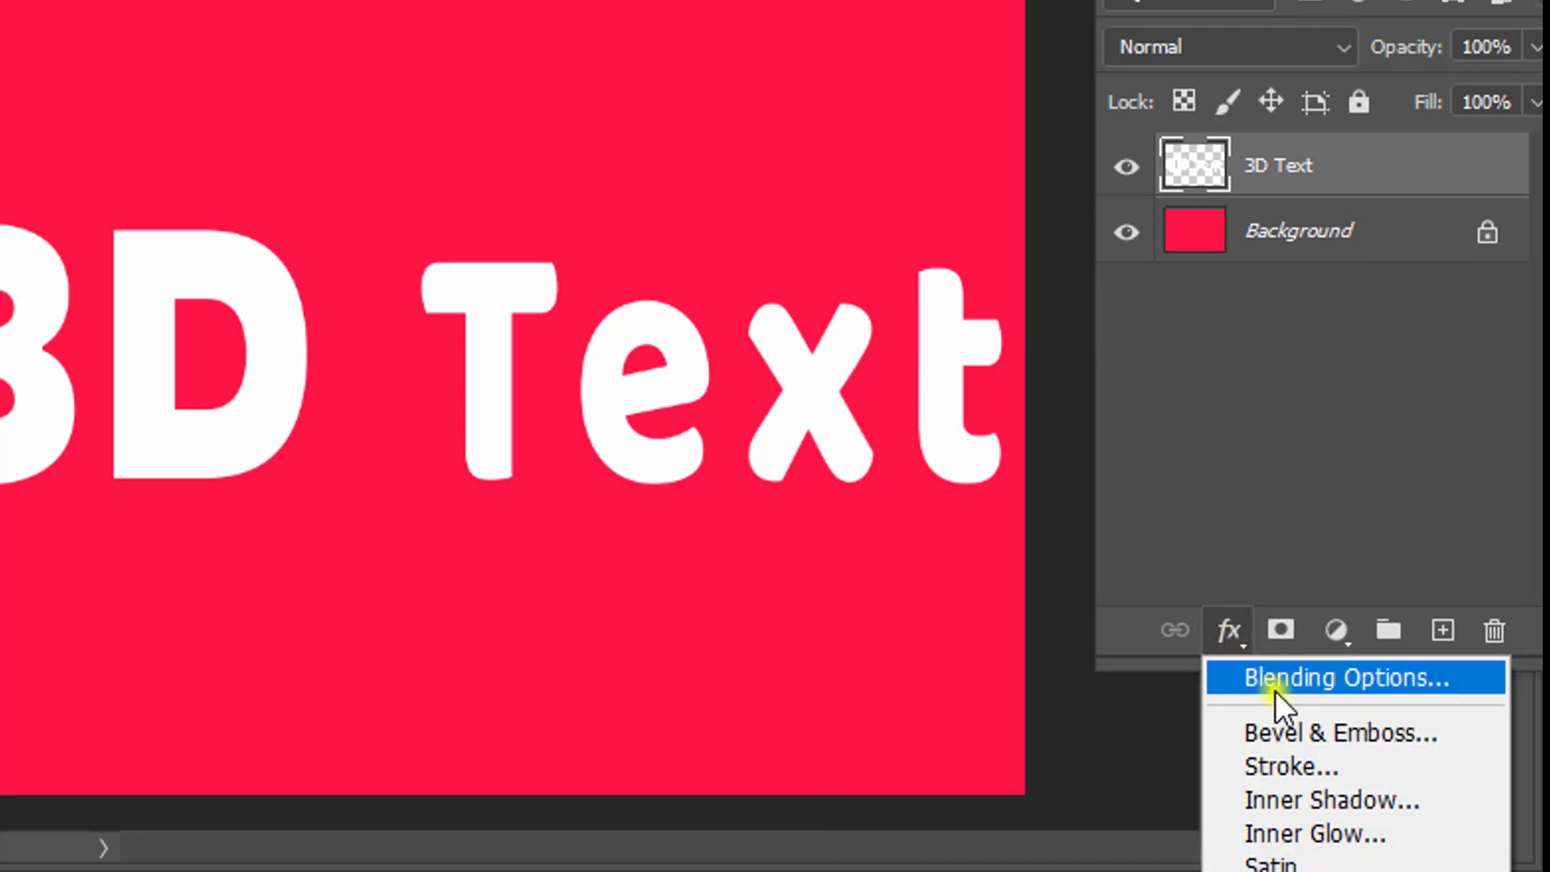
left_click(1301, 681)
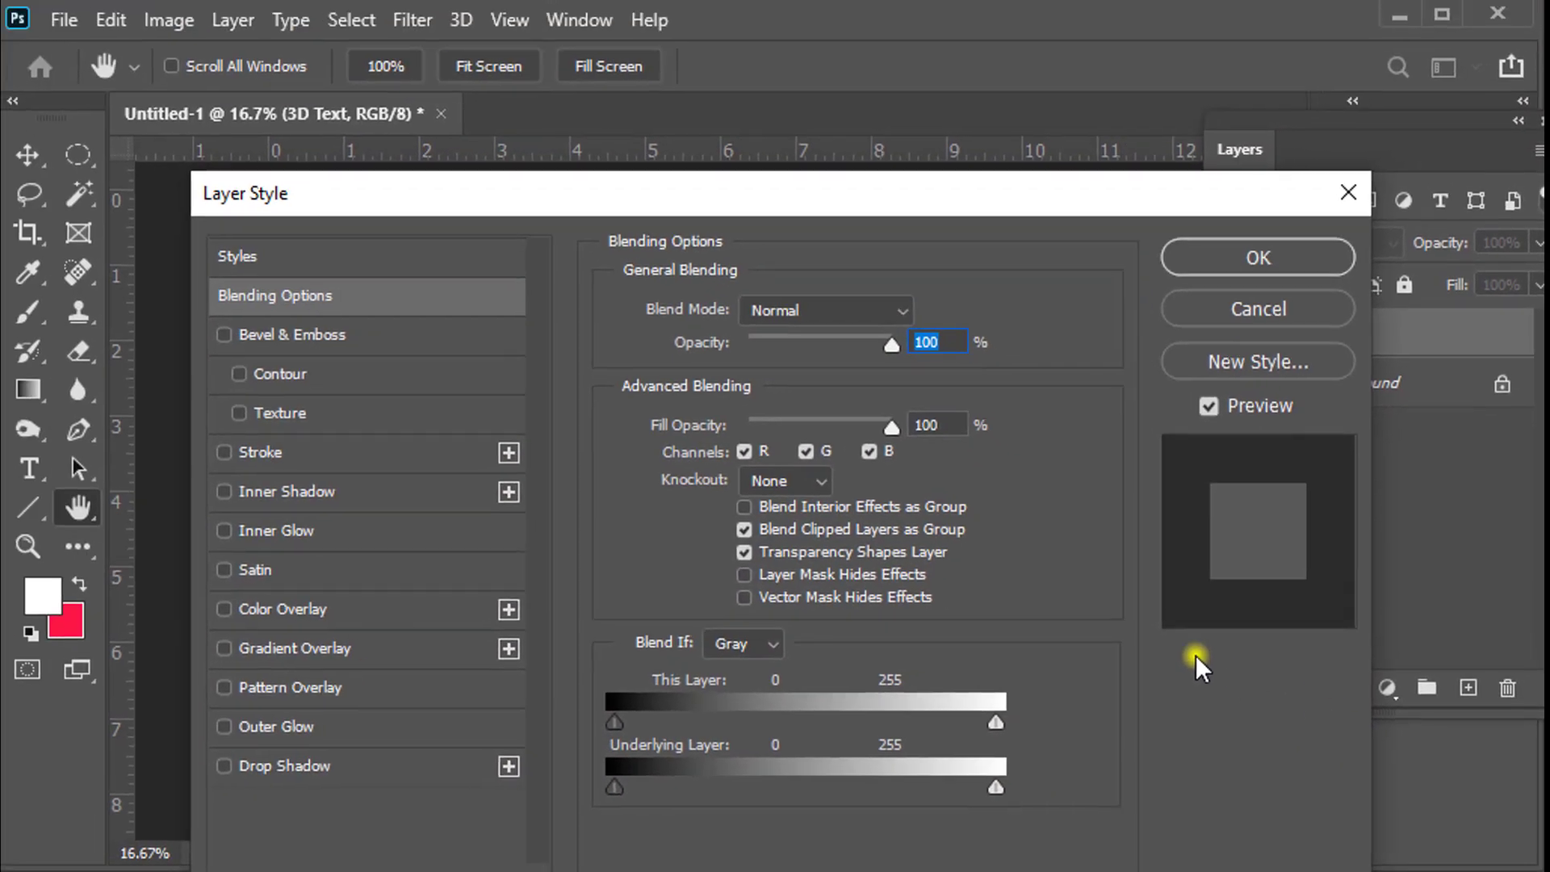
left_click_drag(674, 201, 804, 60)
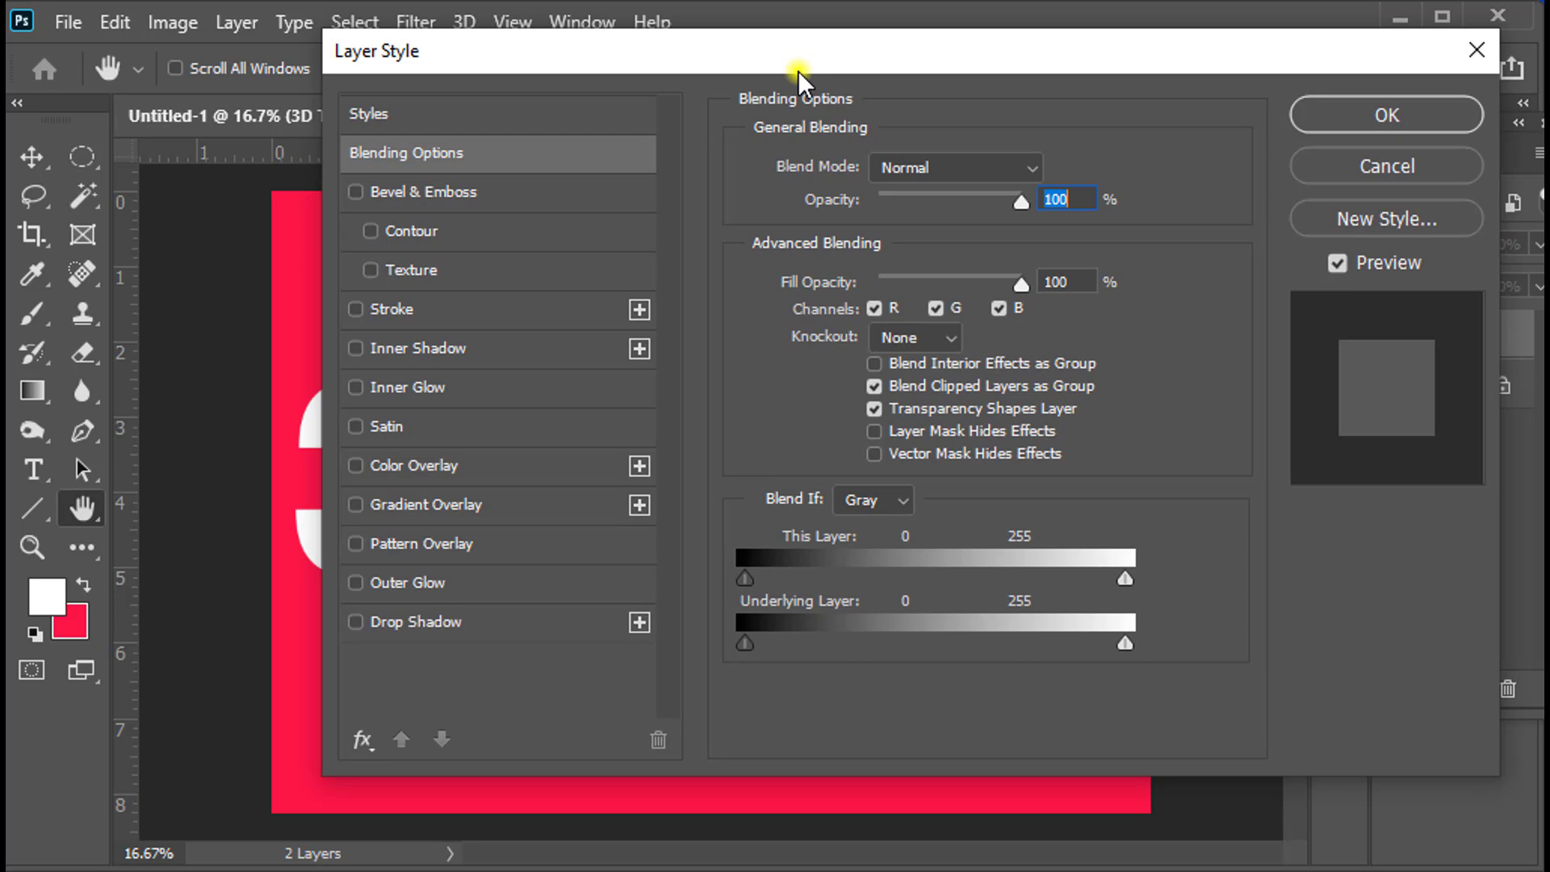
key("ctrl+plus")
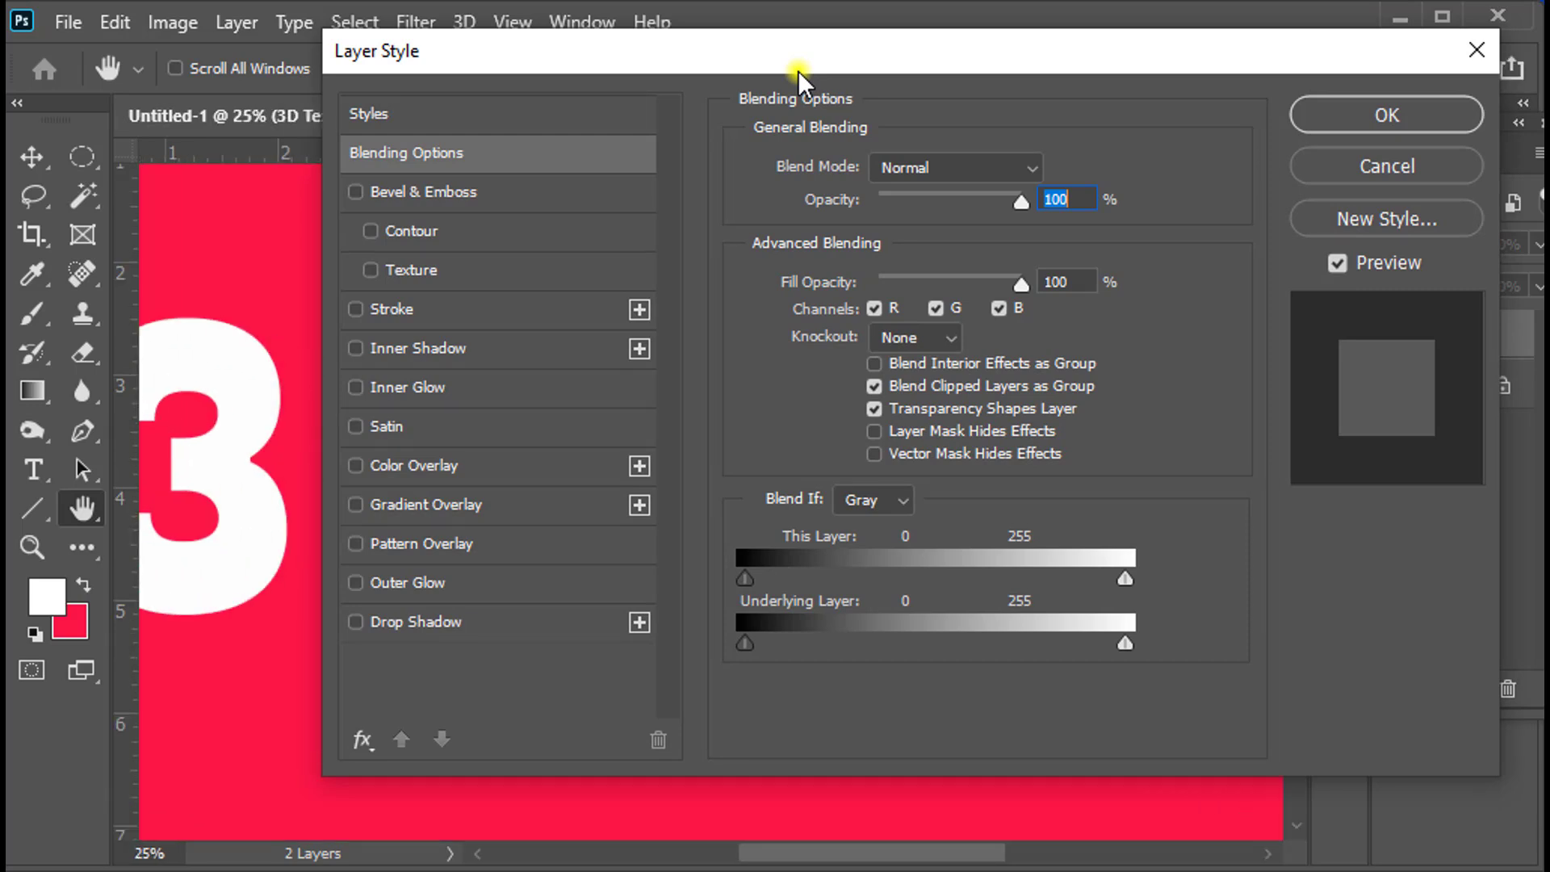
key("ctrl+plus")
left_click_drag(713, 47, 990, 66)
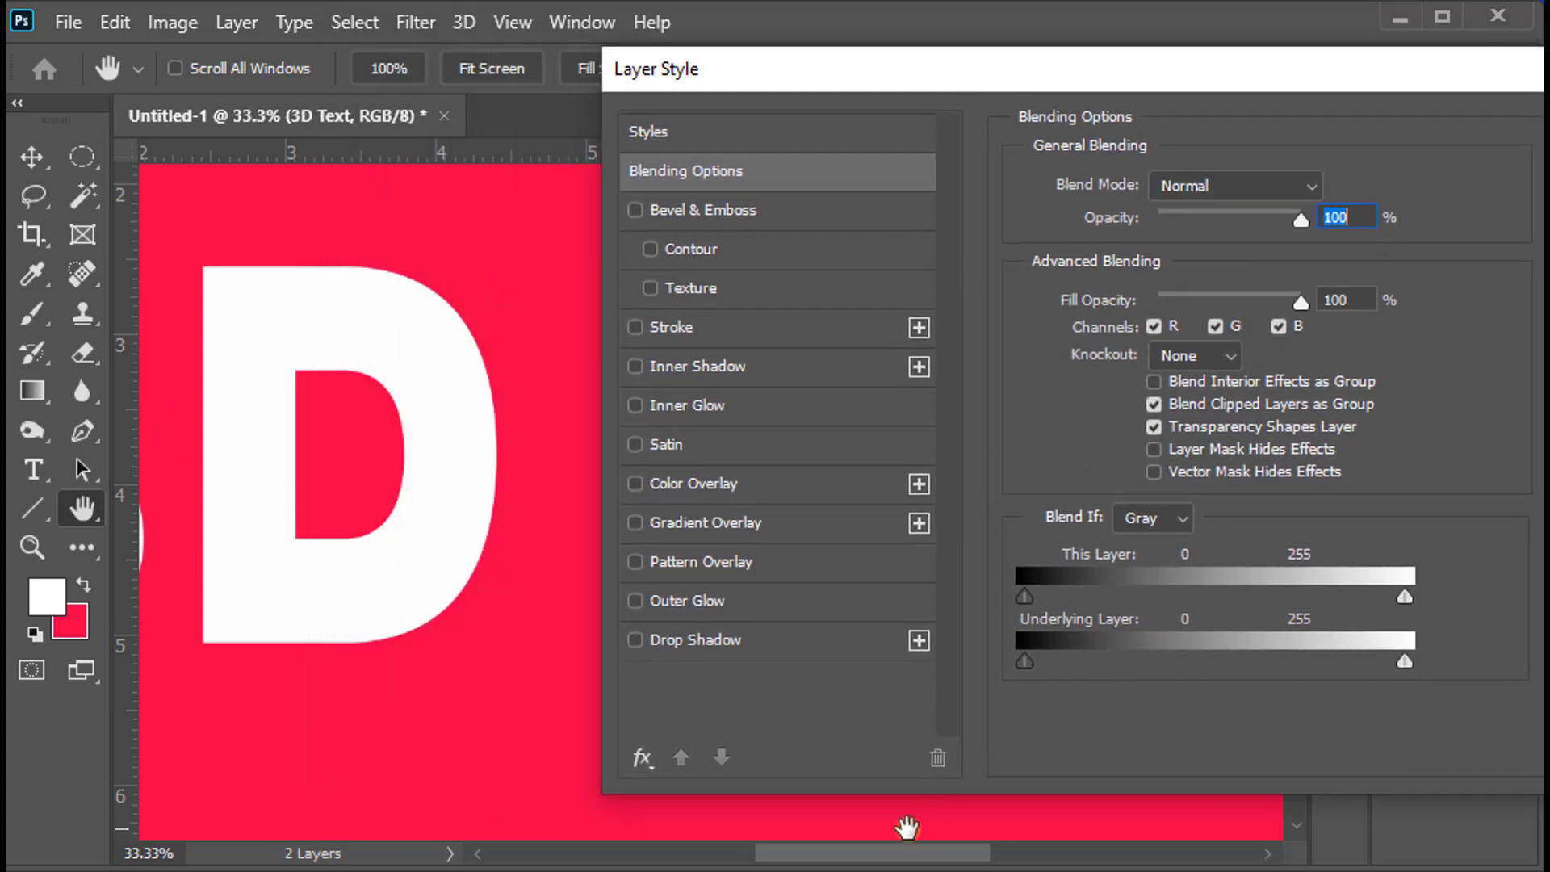
left_click_drag(908, 858, 872, 858)
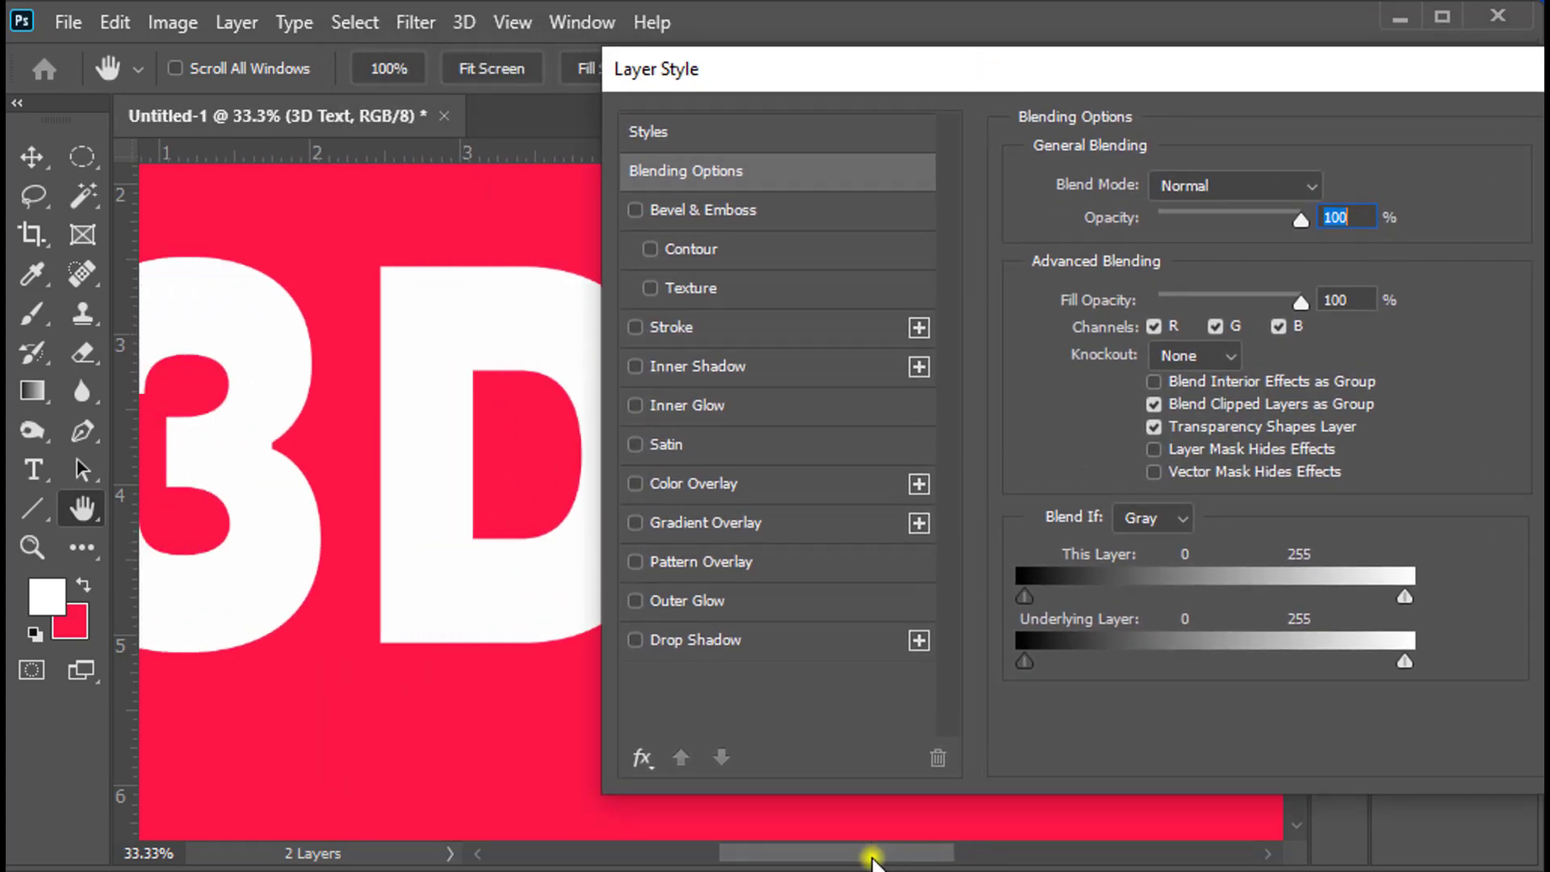
key("ctrl+minus")
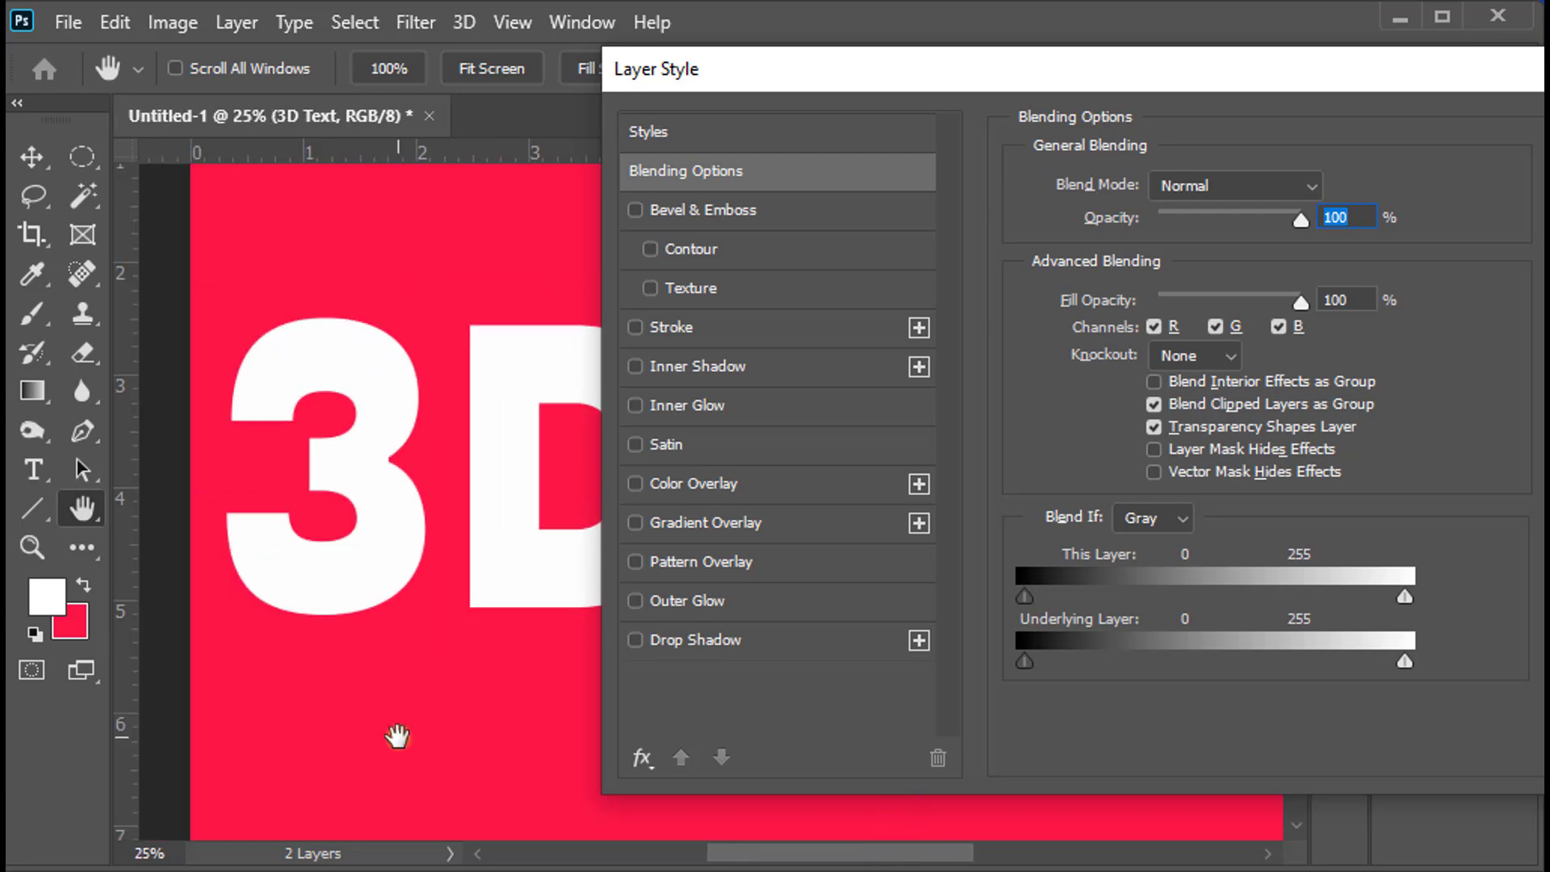
left_click_drag(849, 73, 995, 95)
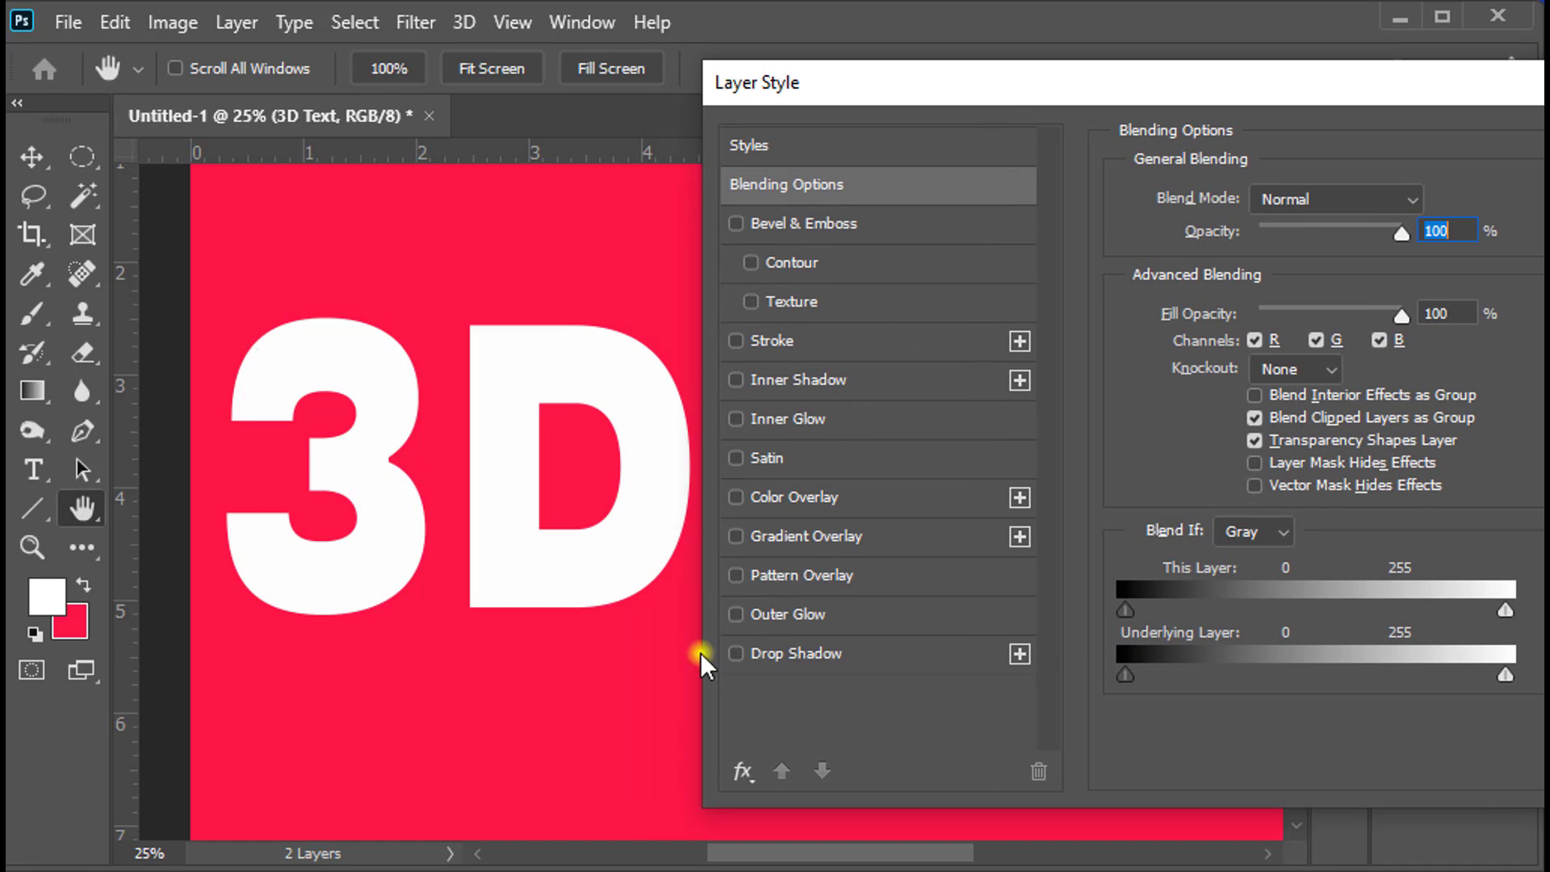
left_click(799, 654)
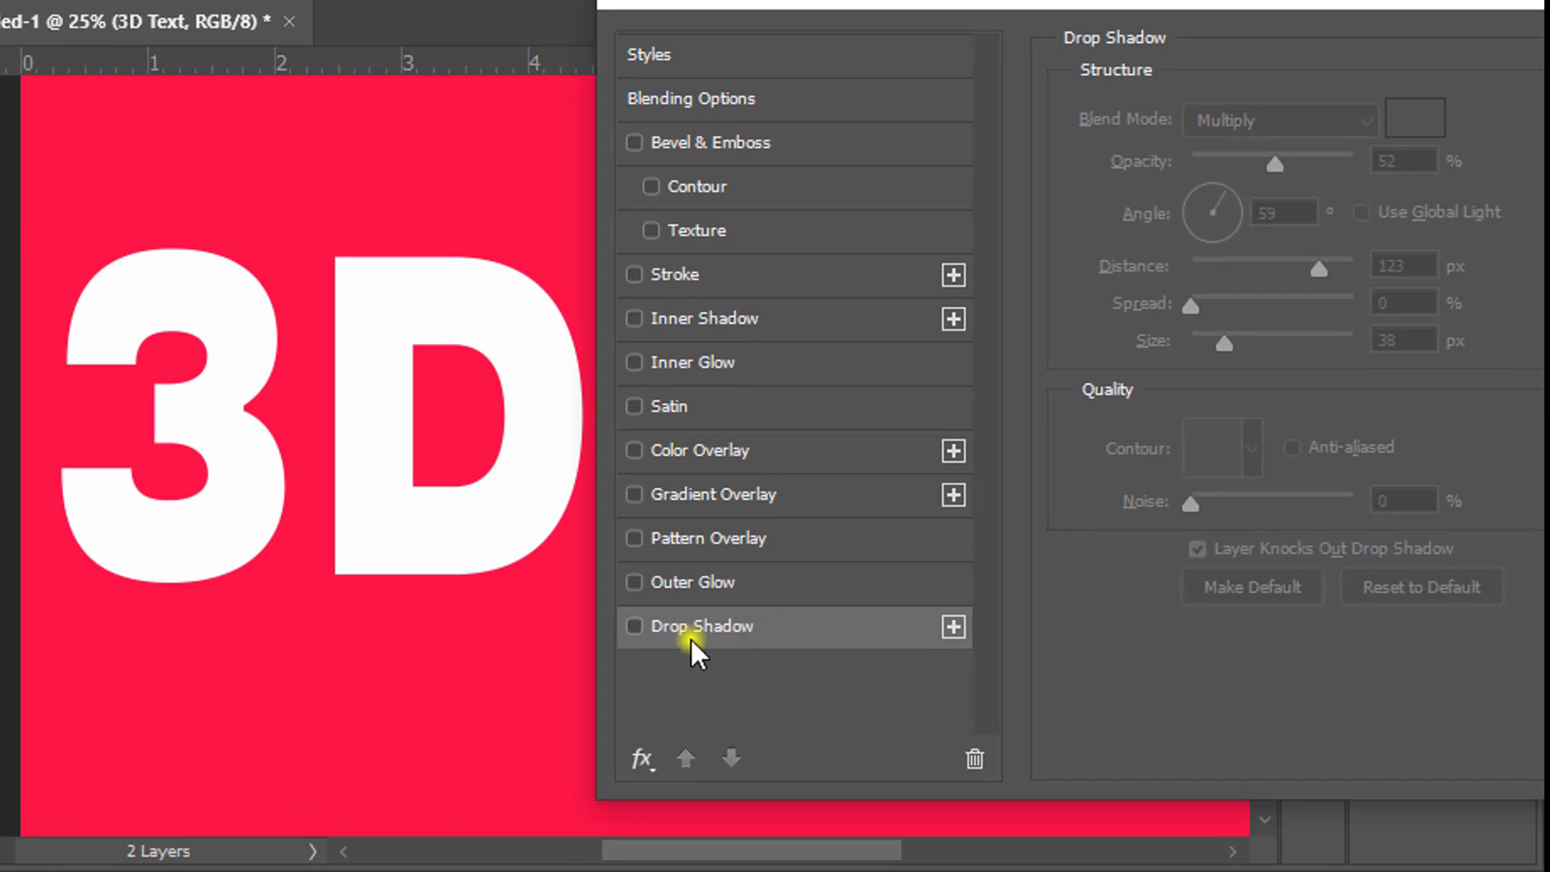
left_click(635, 626)
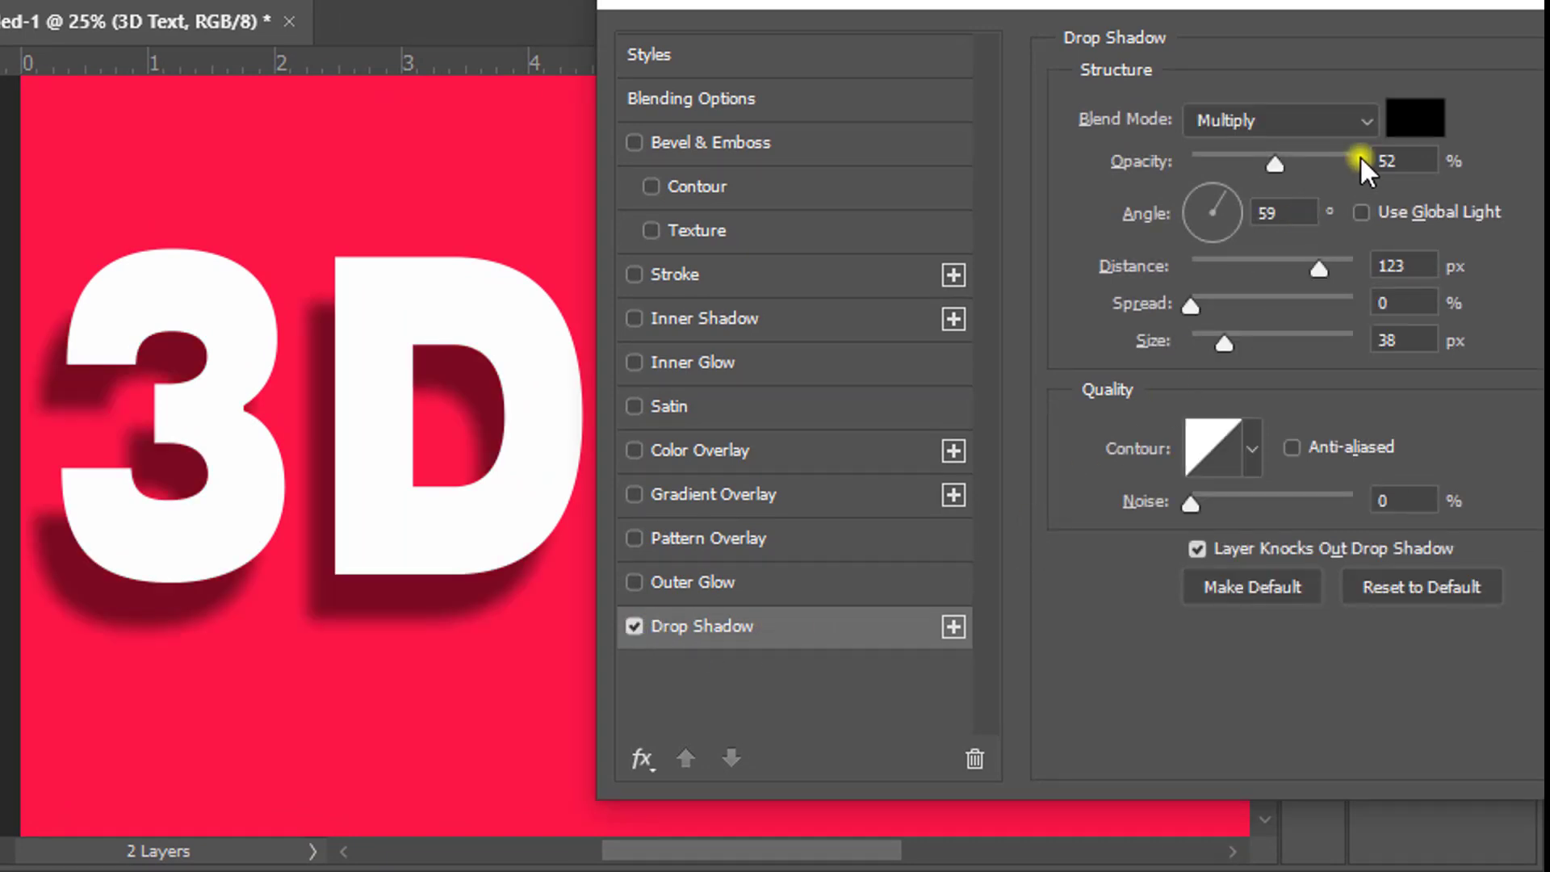
Step: Set the drop shadow colour to near-black, RGB 4, 4, 4
left_click(1405, 130)
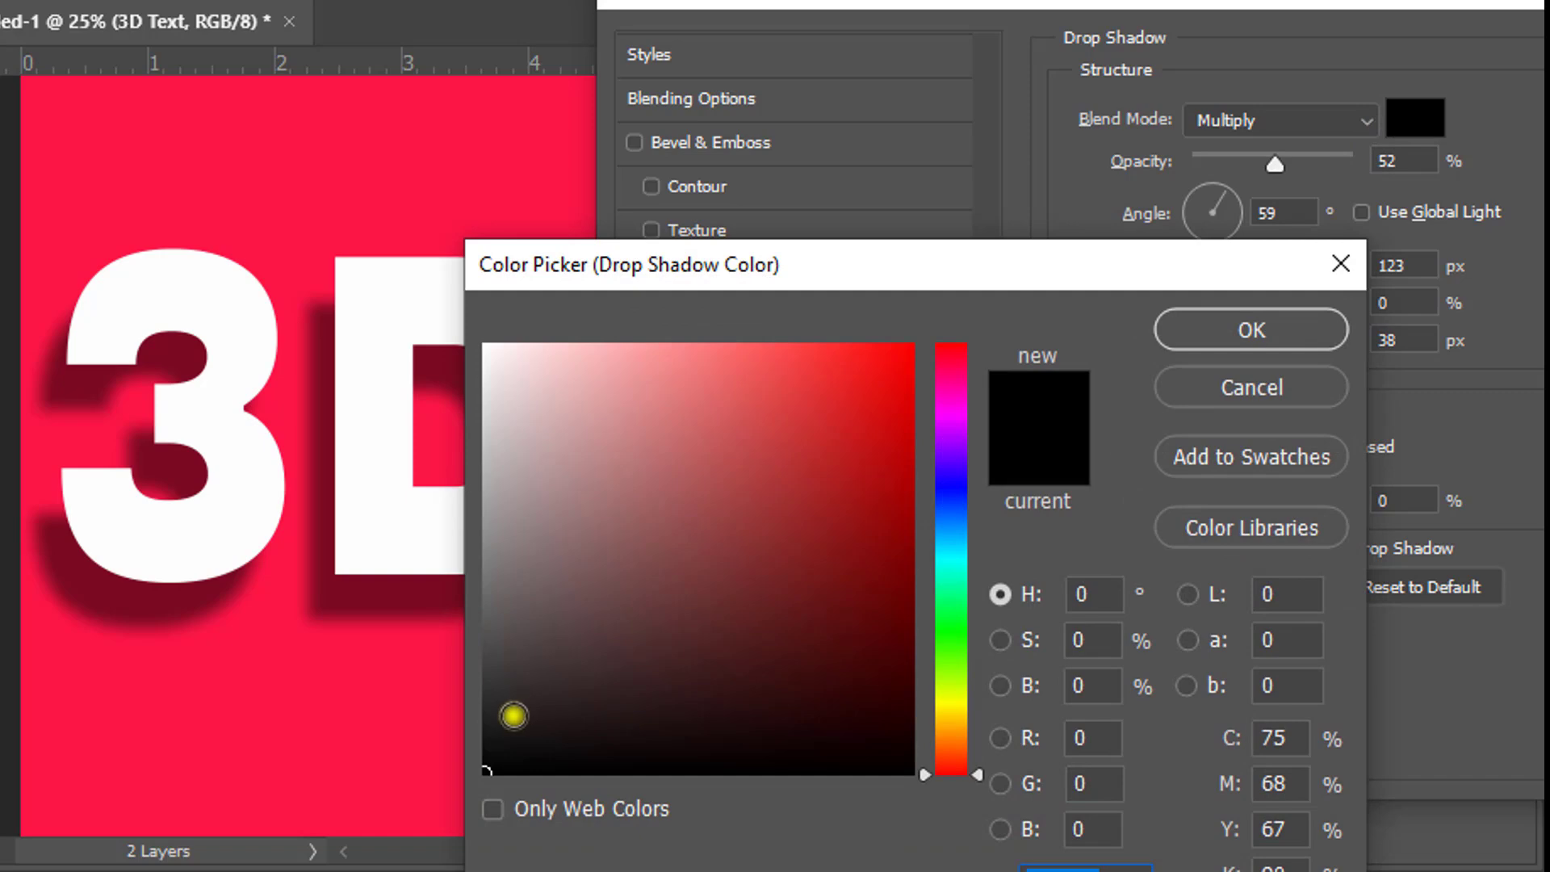
left_click(487, 768)
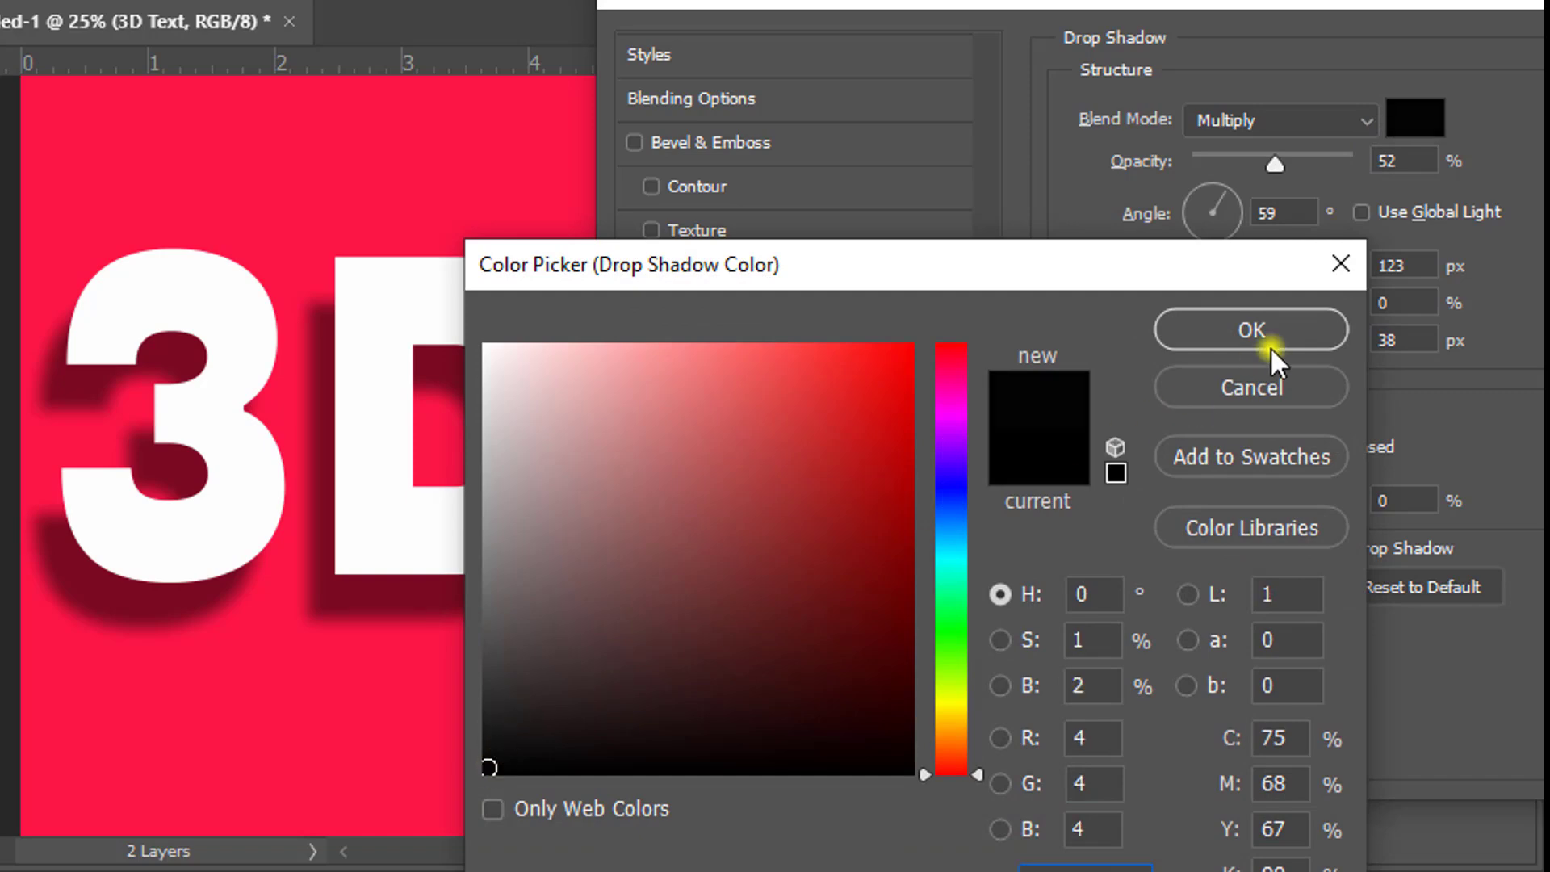
left_click(1248, 327)
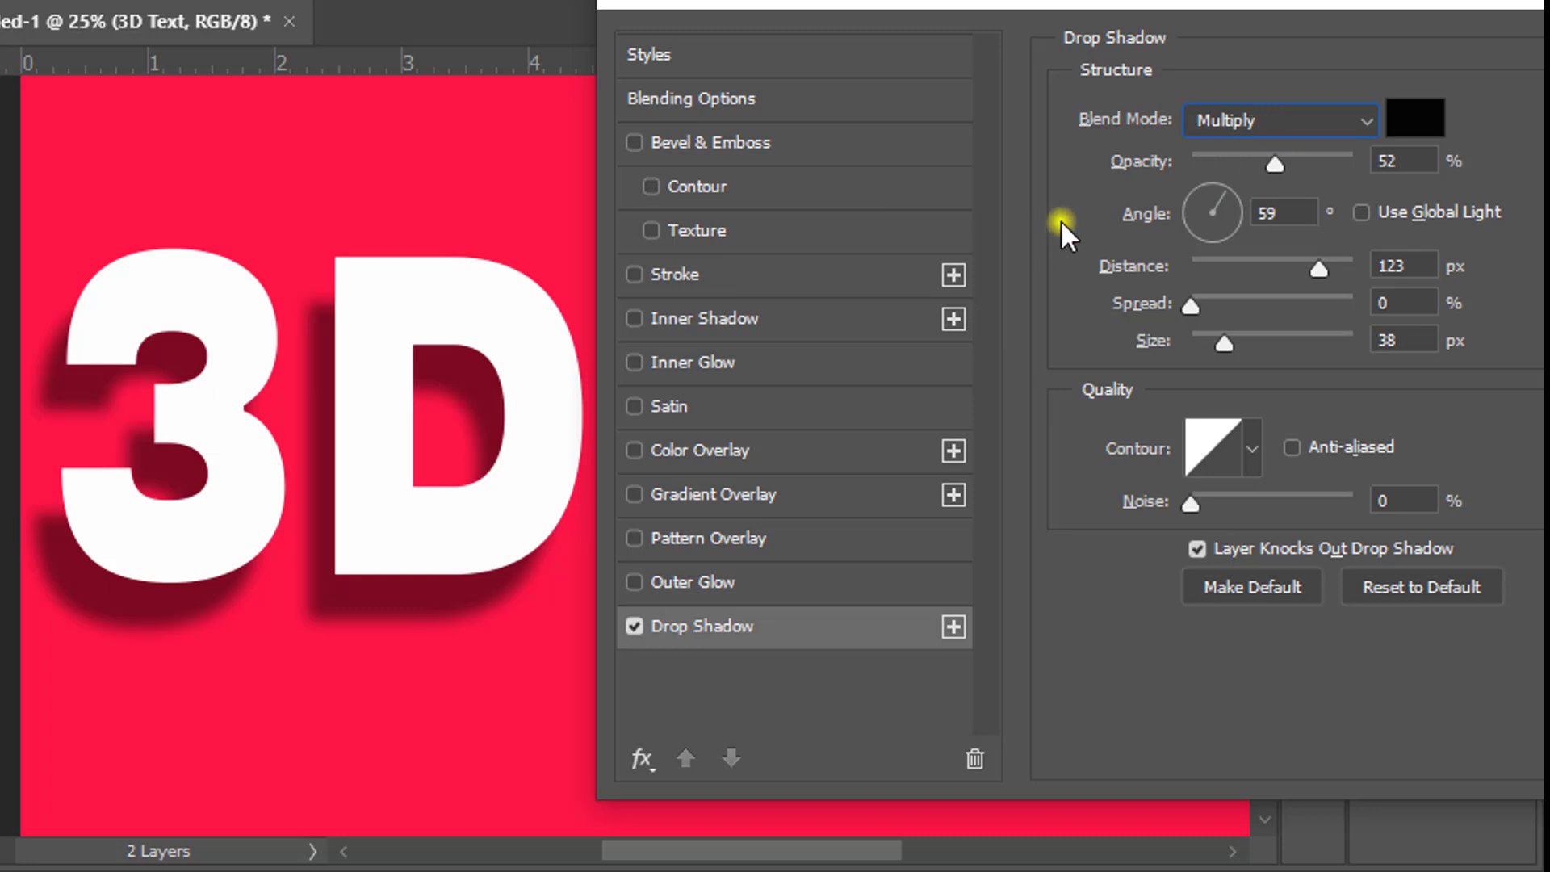
Step: Set the drop shadow to 6% opacity, 100° angle, 7 px distance and 35 px size, and apply the layer style
left_click_drag(1275, 164, 1203, 162)
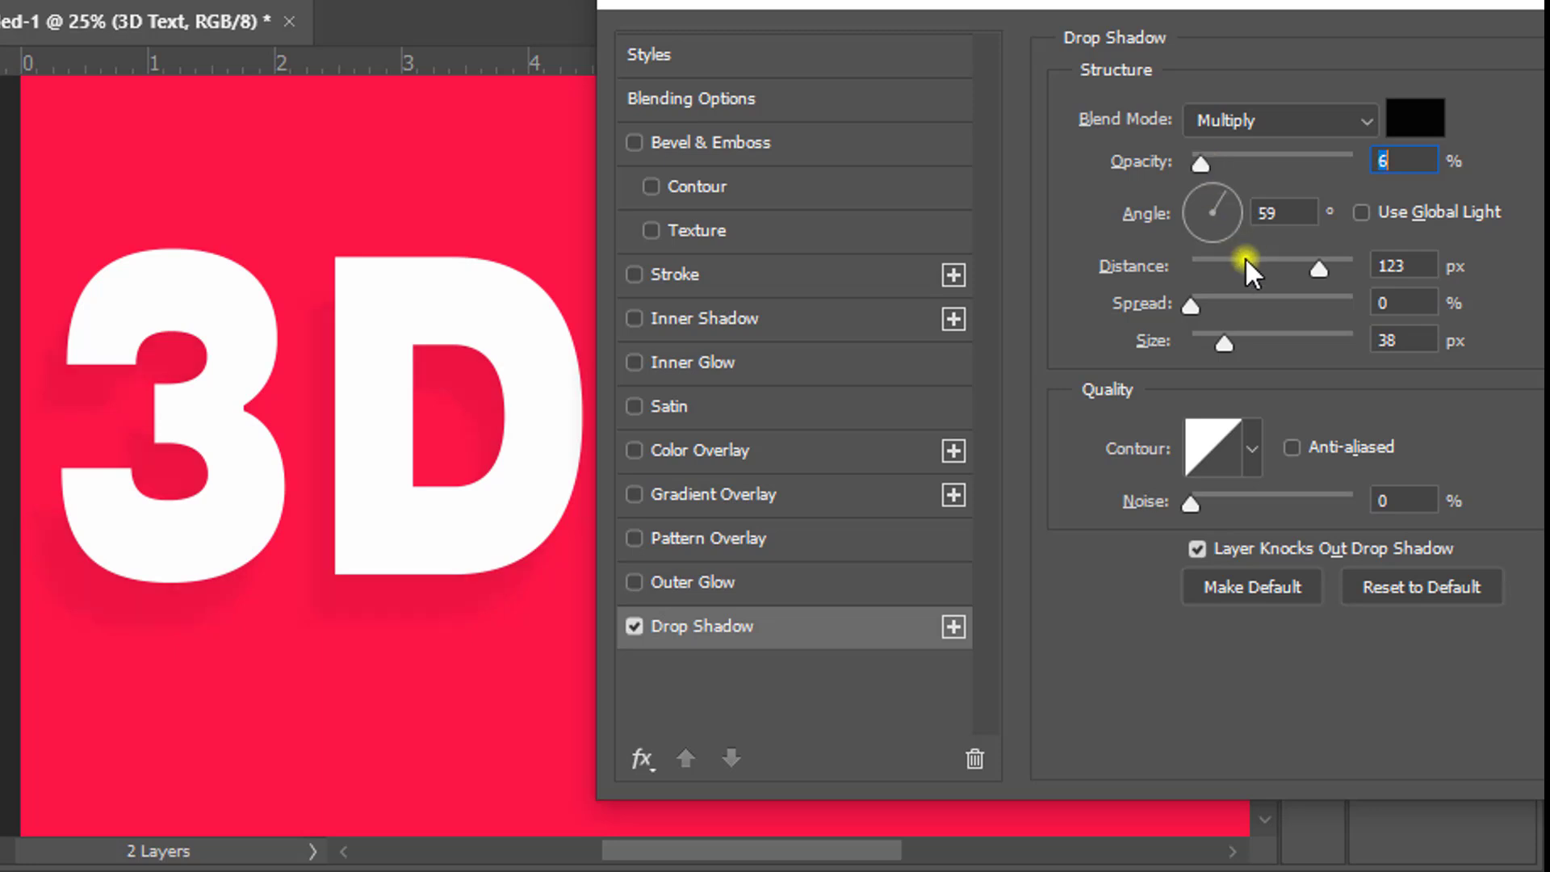
left_click(1286, 210)
left_click_drag(1282, 210, 1260, 212)
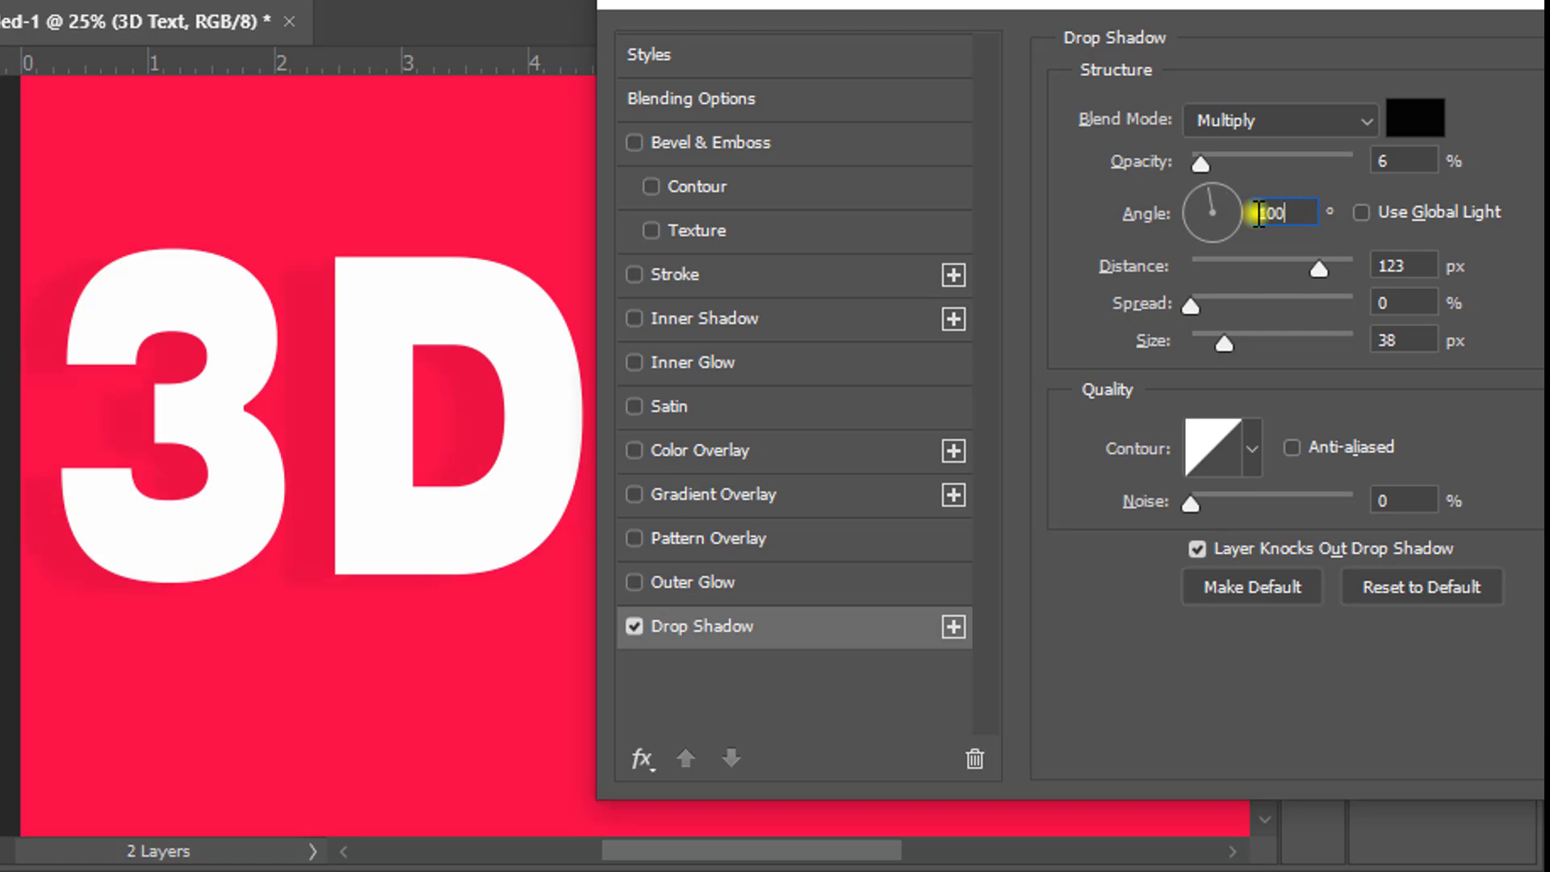
left_click_drag(1319, 269, 1206, 269)
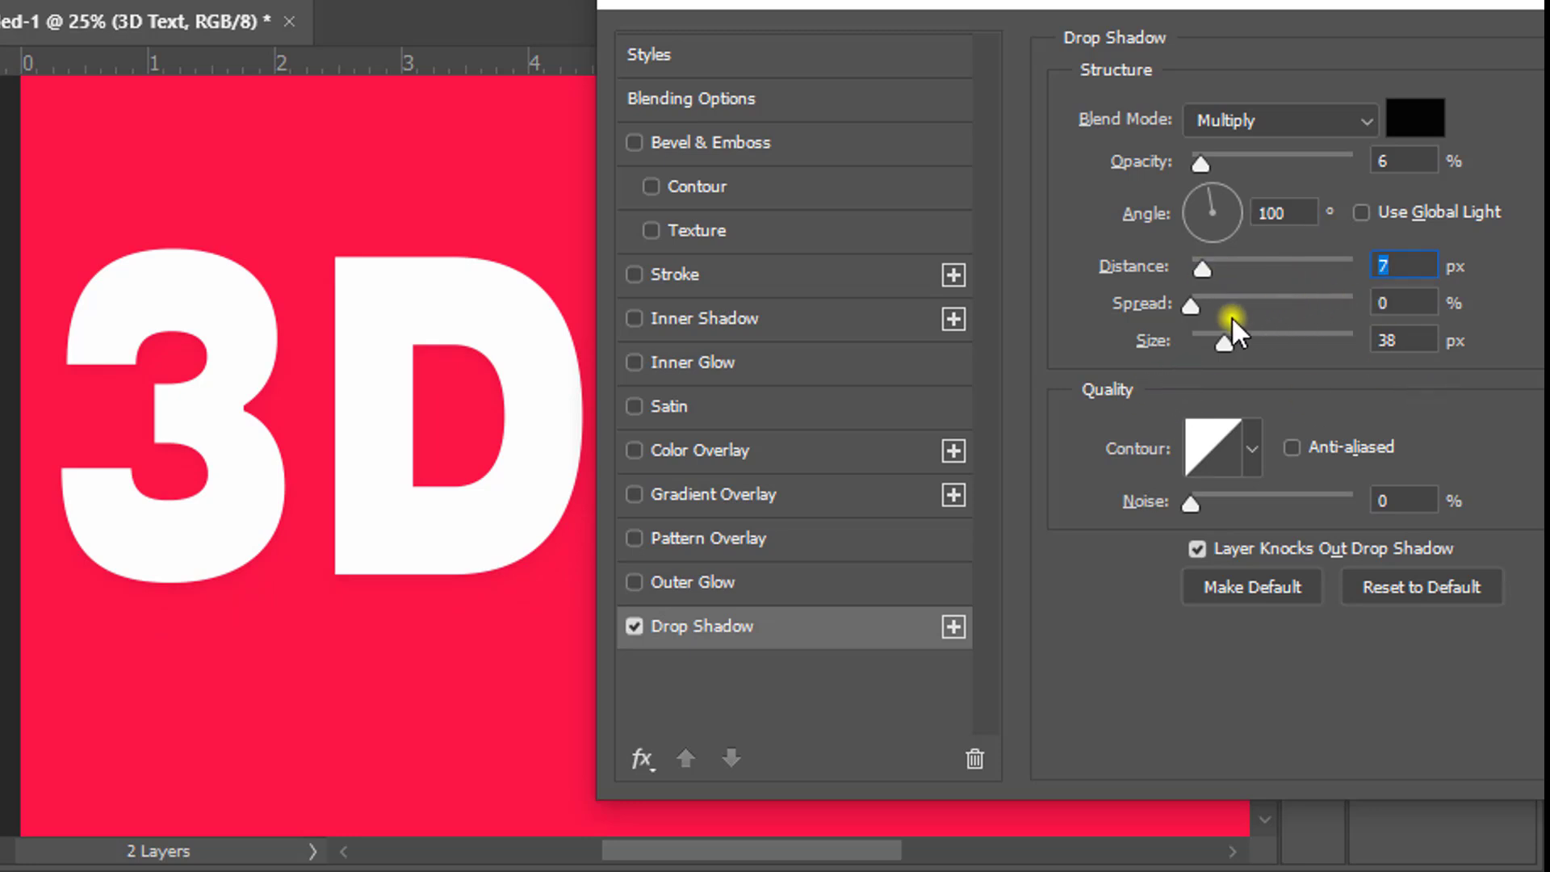
key("Tab")
key("Tab")
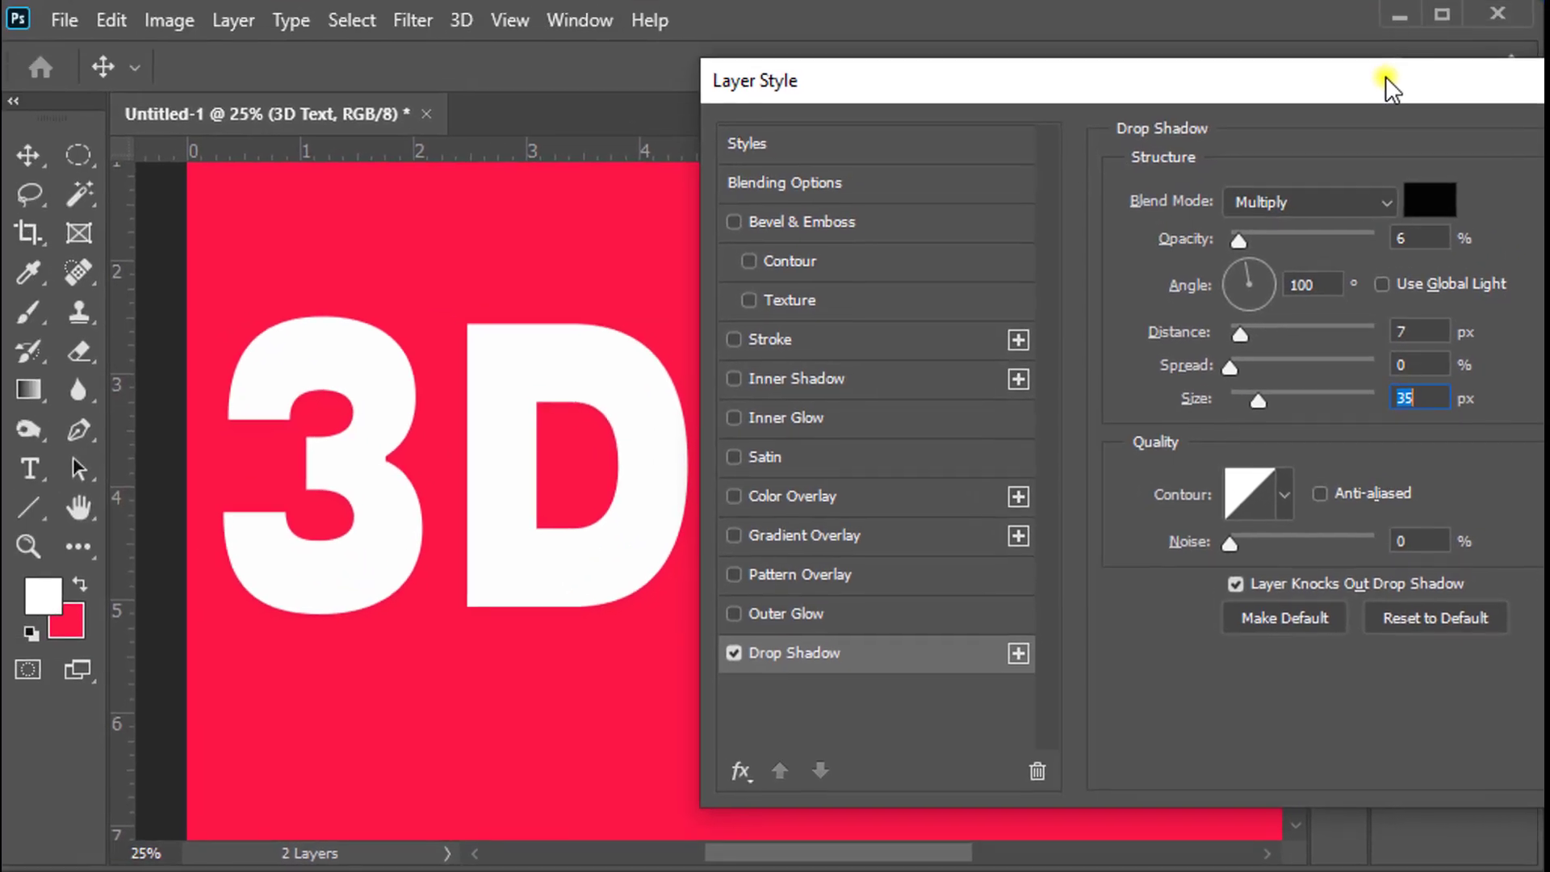
left_click_drag(1385, 76, 832, 145)
left_click(1217, 210)
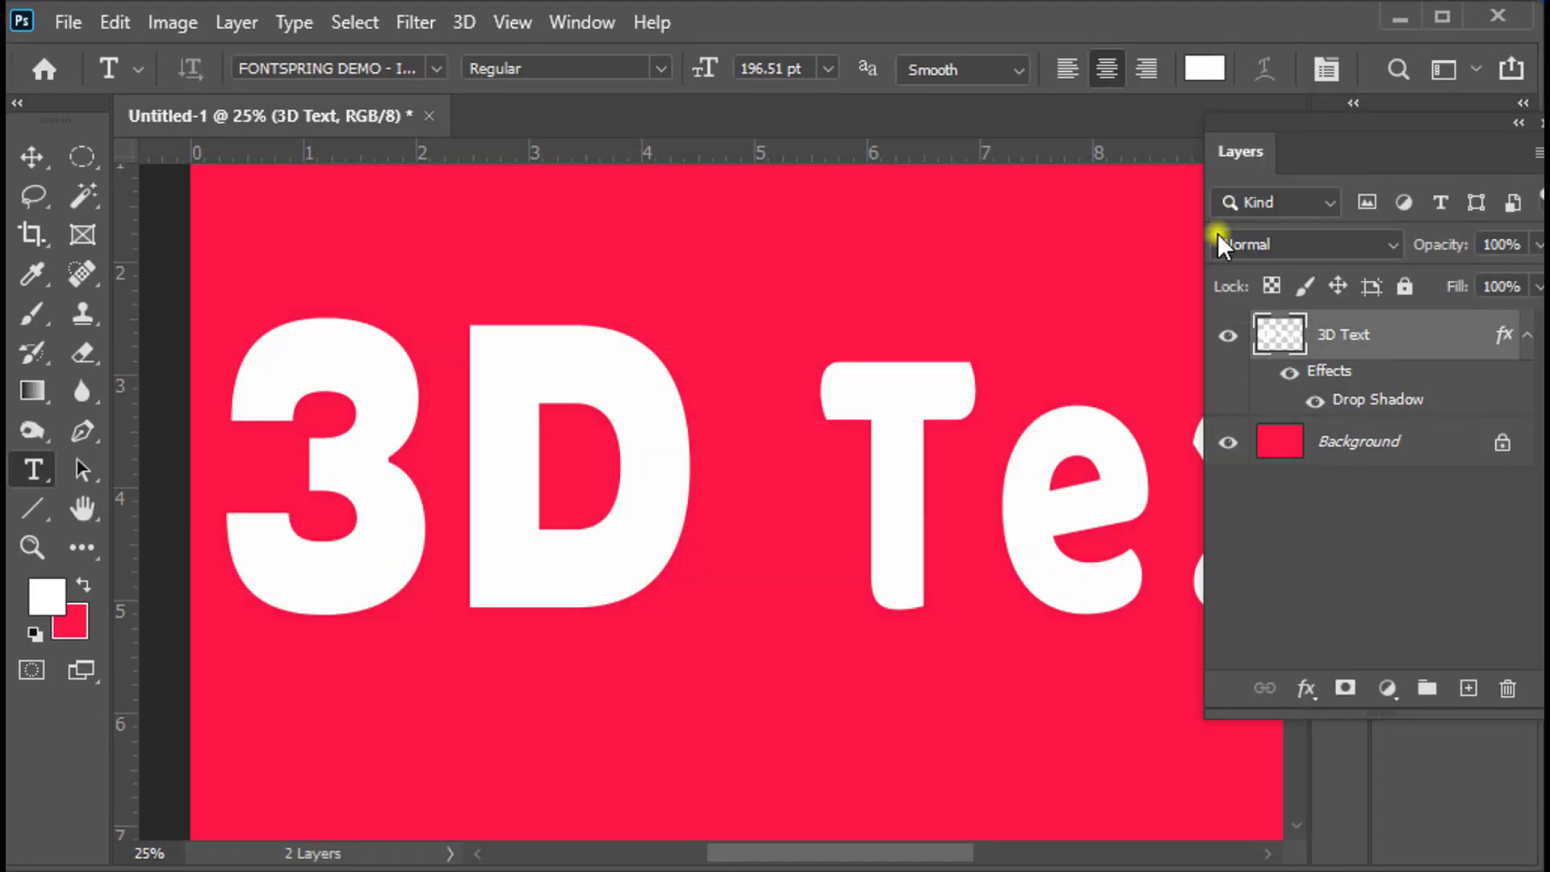
Step: Collapse the 3D Text layer's effects list and move the layer up 6 px with Free Transform
left_click(1525, 335)
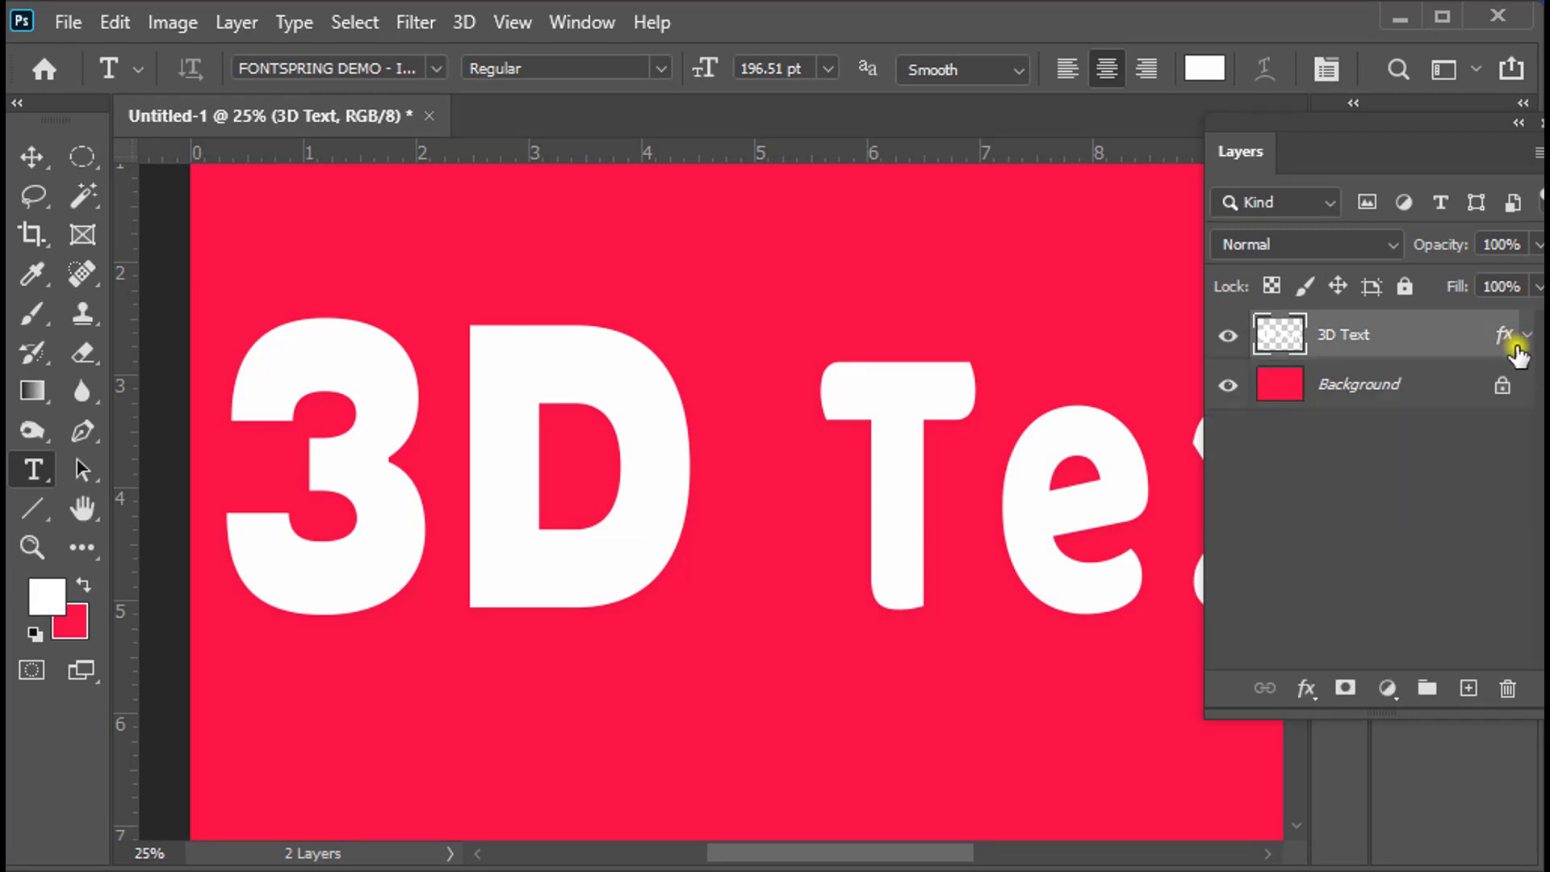
key("ctrl+minus")
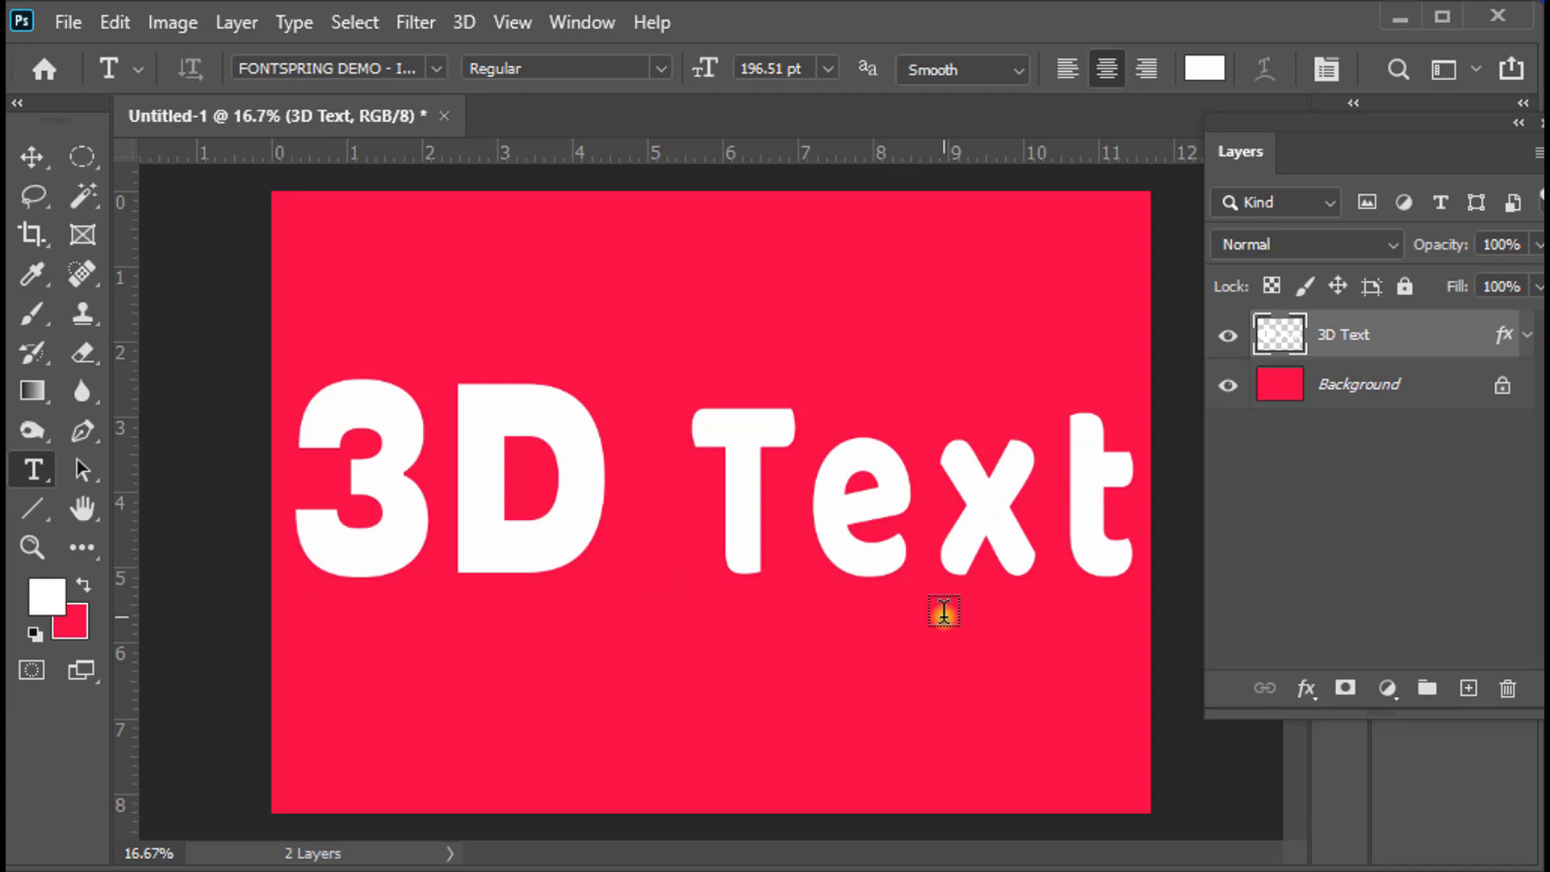
key("ctrl+t")
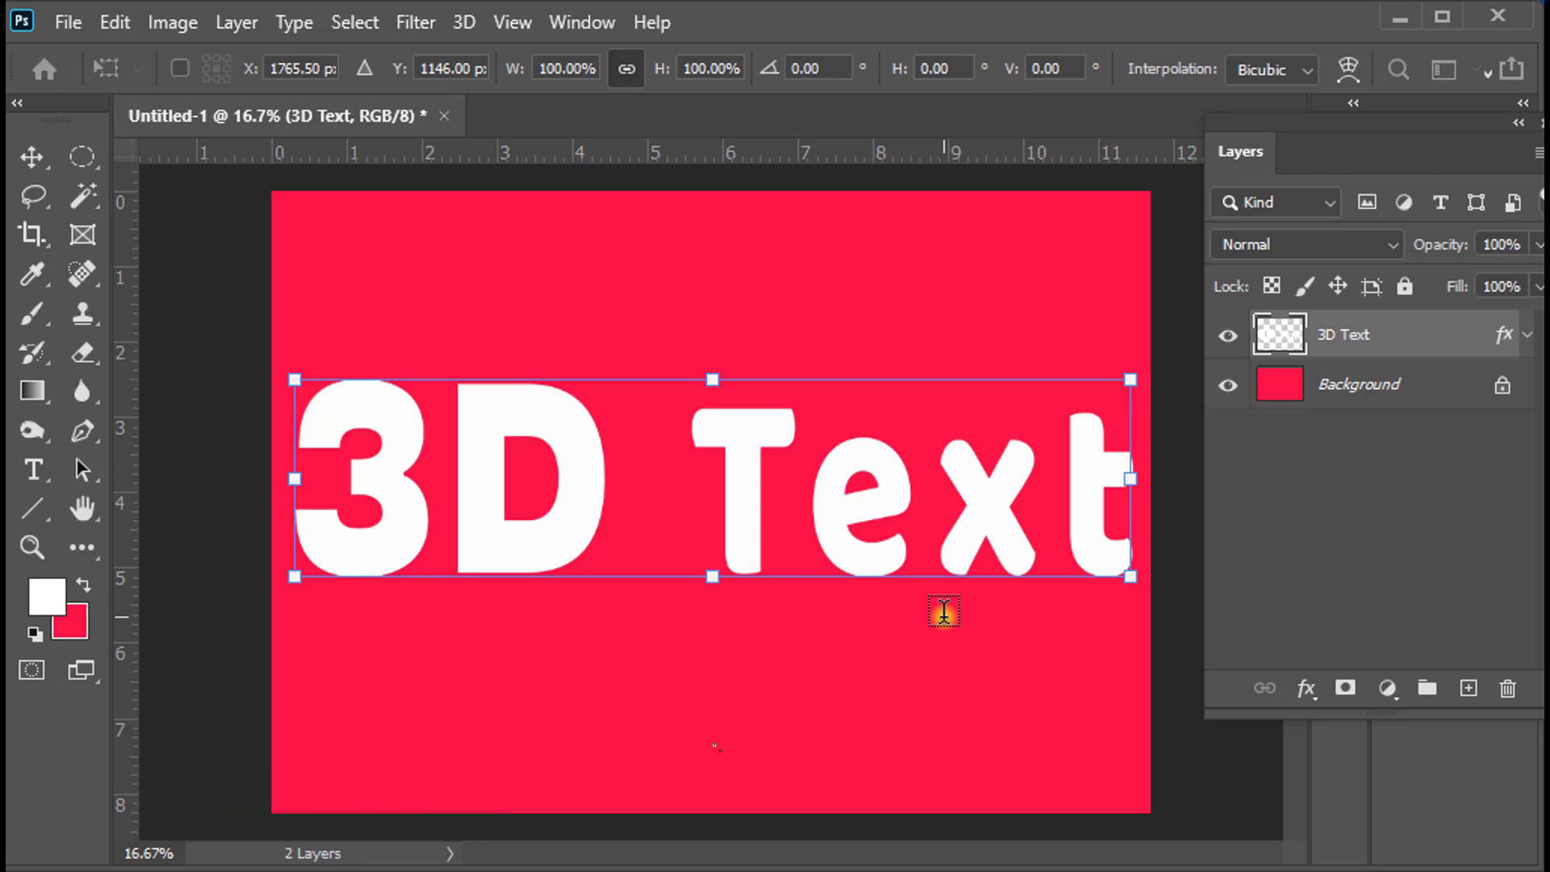
key("Up")
key("Up")
key("Up")
key("Up")
key("Up")
key("Up")
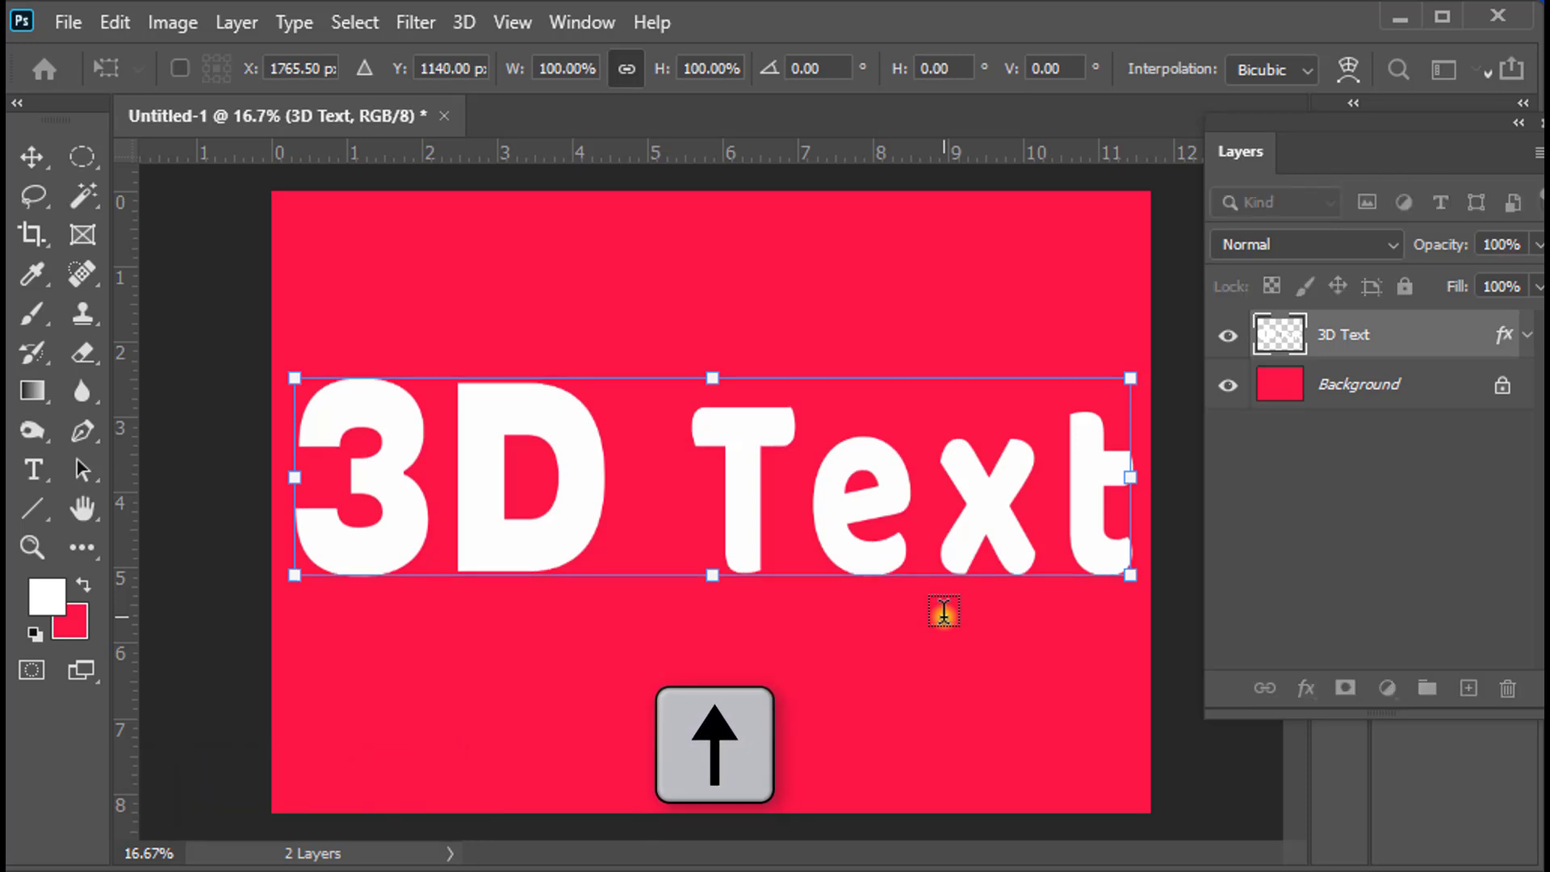
key("Return")
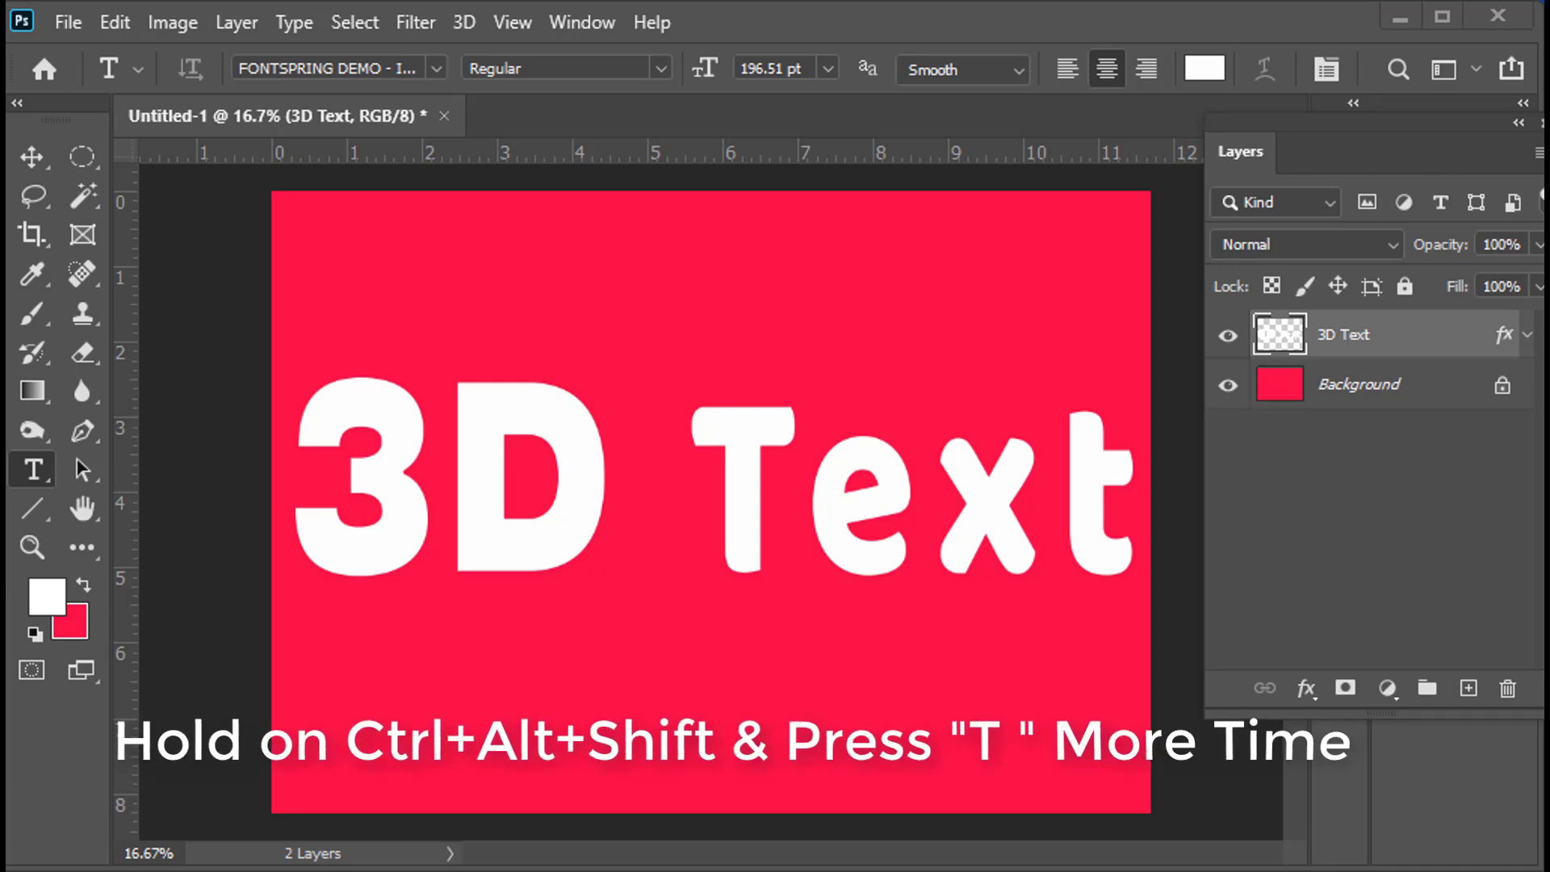
Step: Duplicate the text layer repeatedly with the same upward transform until 30 copies are stacked into an extrusion
key("ctrl+alt+shift+t")
key("ctrl+alt+shift+t")
key("ctrl+alt+shift+t")
key("ctrl+alt+shift+t")
key("ctrl+alt+shift+t")
key("ctrl+alt+shift+t")
key("ctrl+alt+shift+t")
key("ctrl+alt+shift+t")
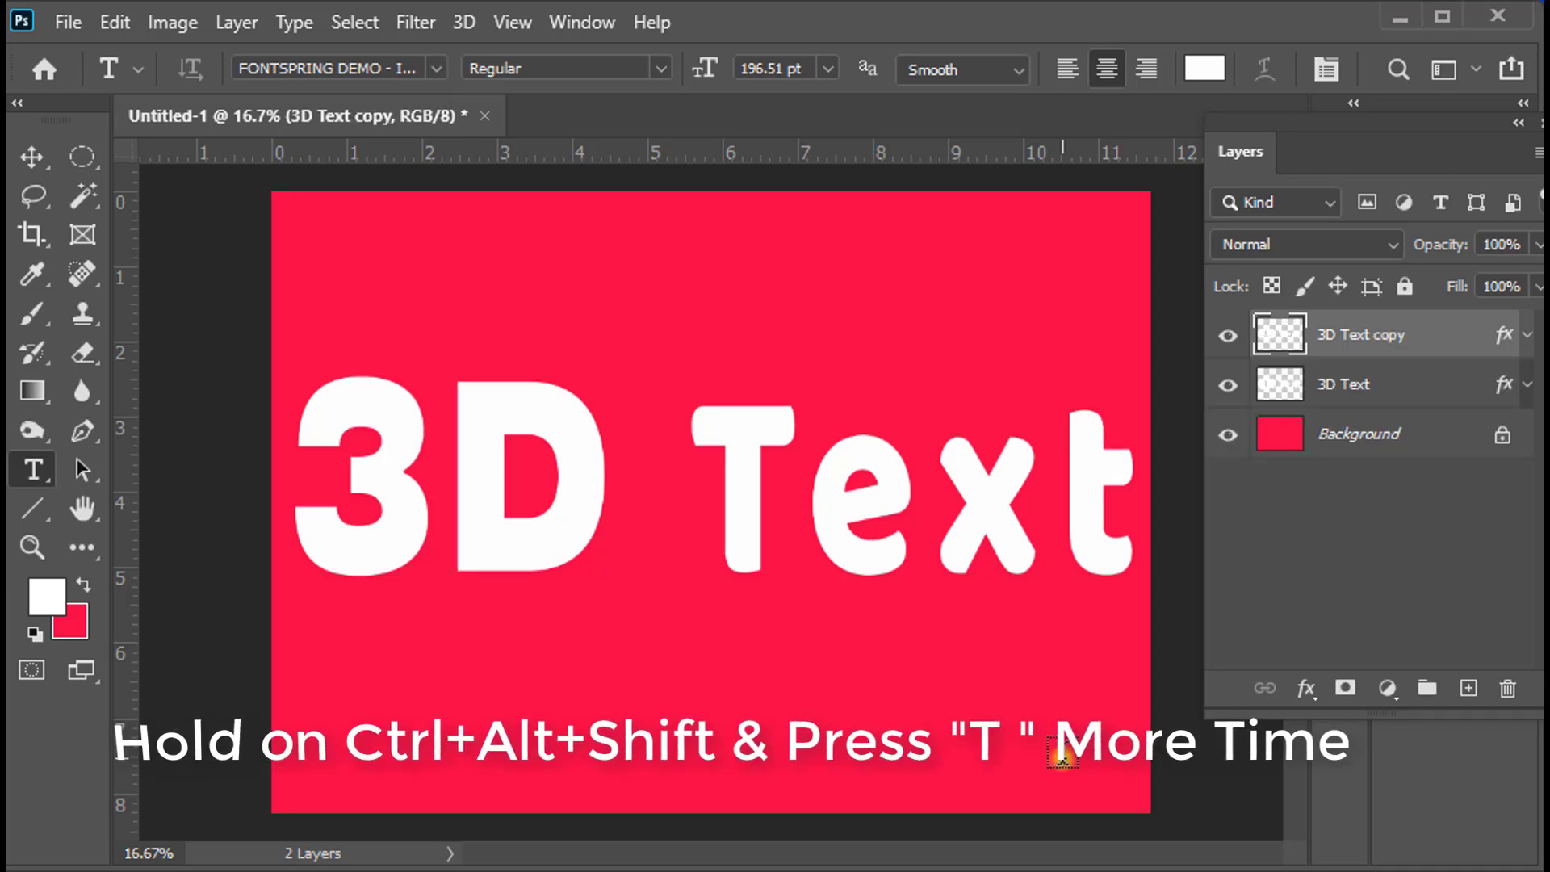
key("ctrl+alt+shift+t")
key("ctrl+alt+shift+t")
key("ctrl+alt+shift+t")
key("ctrl+alt+shift+t")
key("ctrl+alt+shift+t")
key("ctrl+alt+shift+t")
key("ctrl+alt+shift+t")
key("ctrl+alt+shift+t")
key("ctrl+alt+shift+t")
key("ctrl+alt+shift+t")
key("ctrl+alt+shift+t")
key("ctrl+alt+shift+t")
key("ctrl+alt+shift+t")
key("ctrl+alt+shift+t")
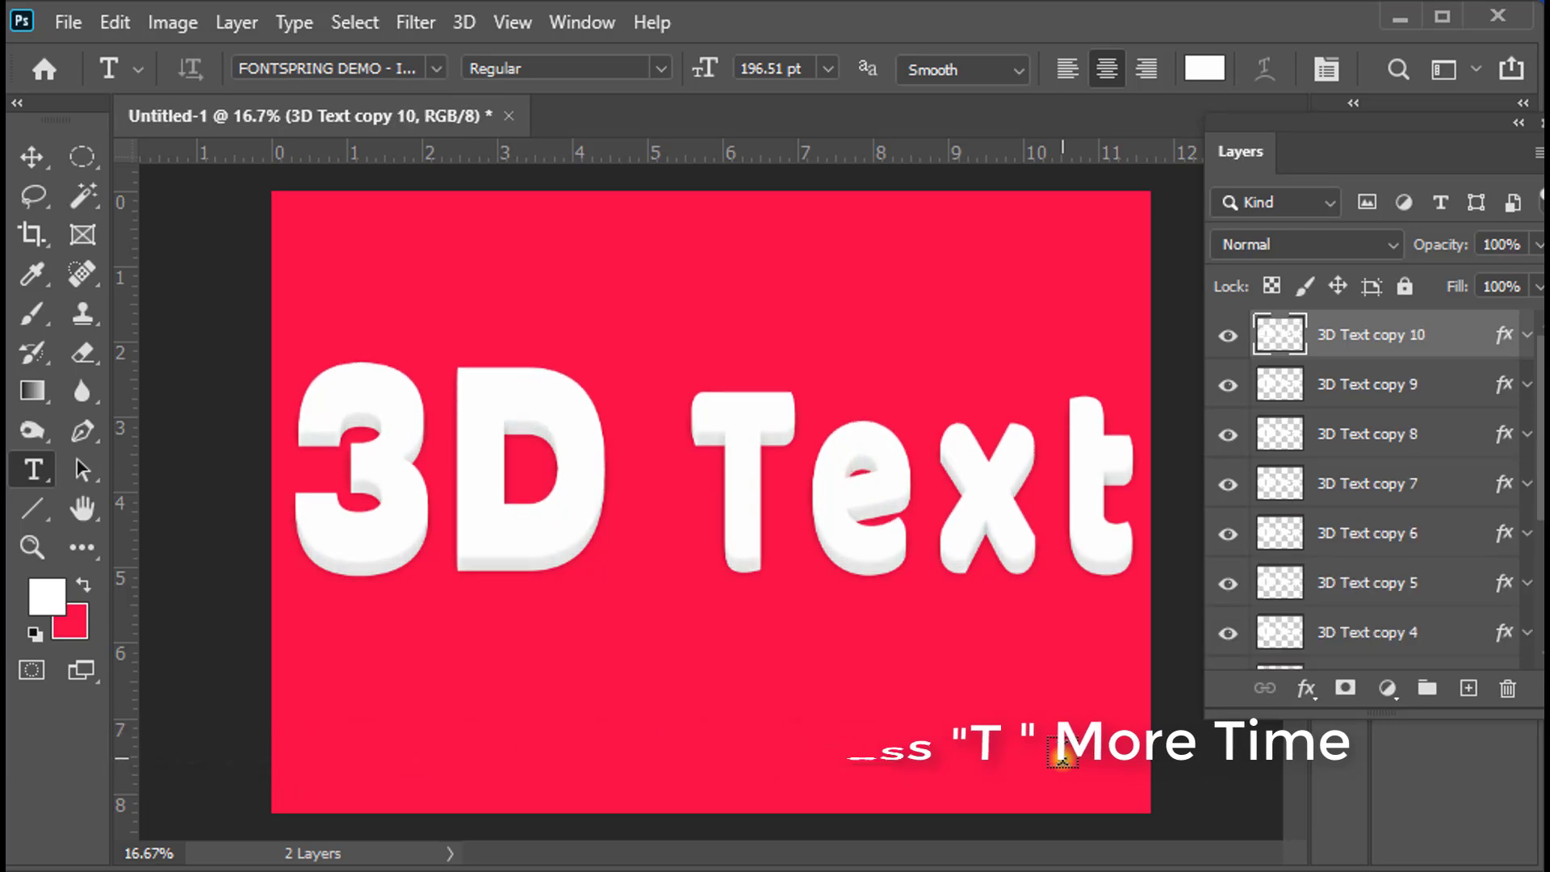
key("ctrl+alt+shift+t")
key("ctrl+alt+shift+t")
key("ctrl+alt+shift+t")
key("ctrl+alt+shift+t")
key("ctrl+alt+shift+t")
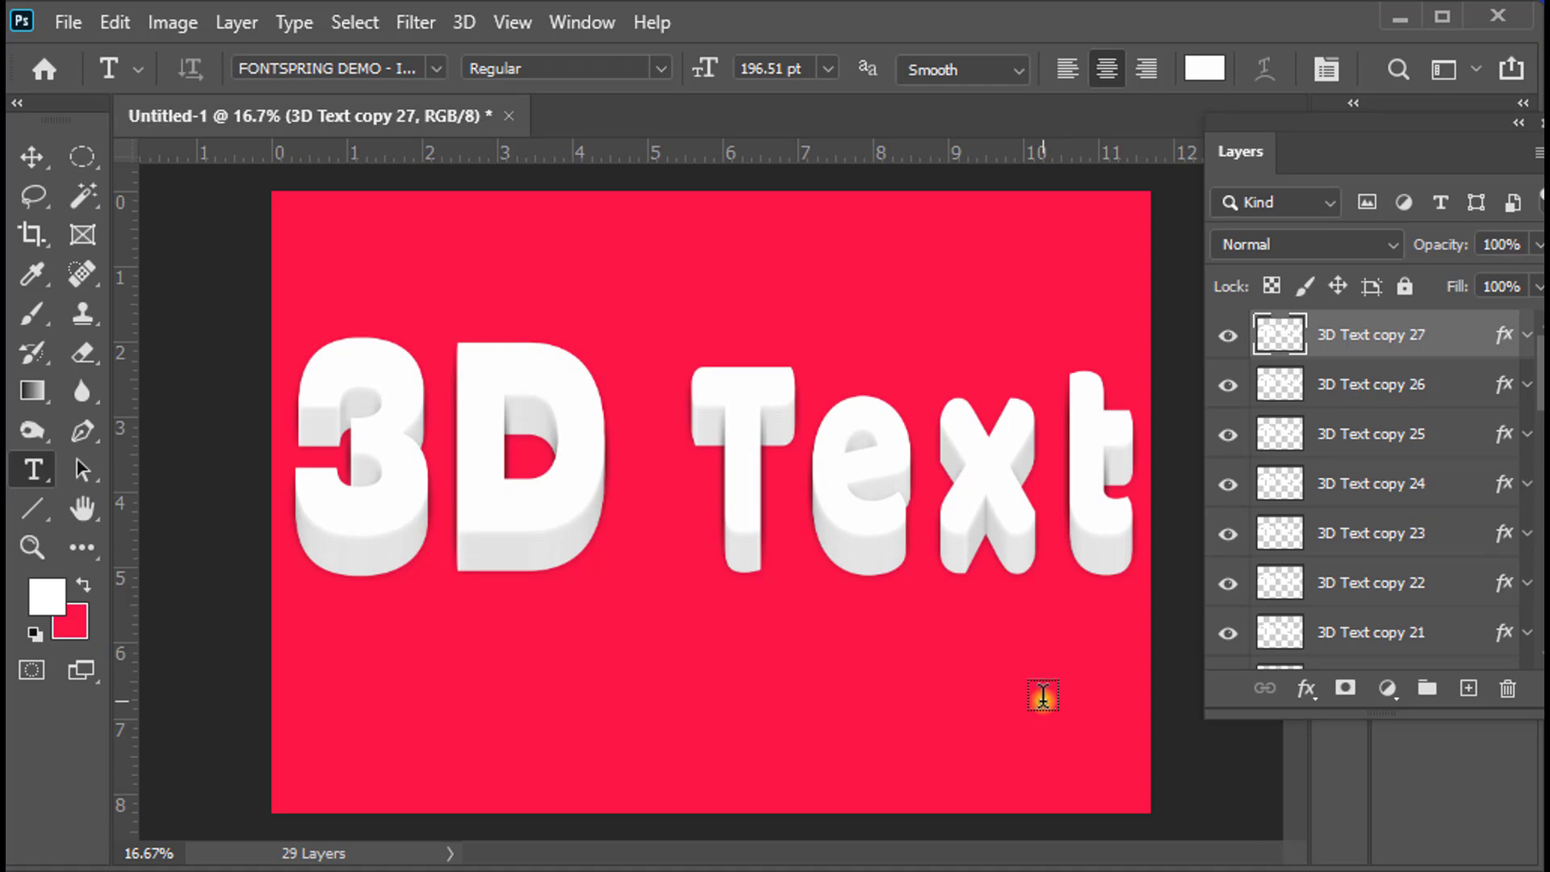
key("ctrl+alt+shift+t")
key("ctrl+alt+shift+t")
key("ctrl+alt+shift+t")
key("ctrl+alt+shift+t")
key("ctrl+alt+shift+t")
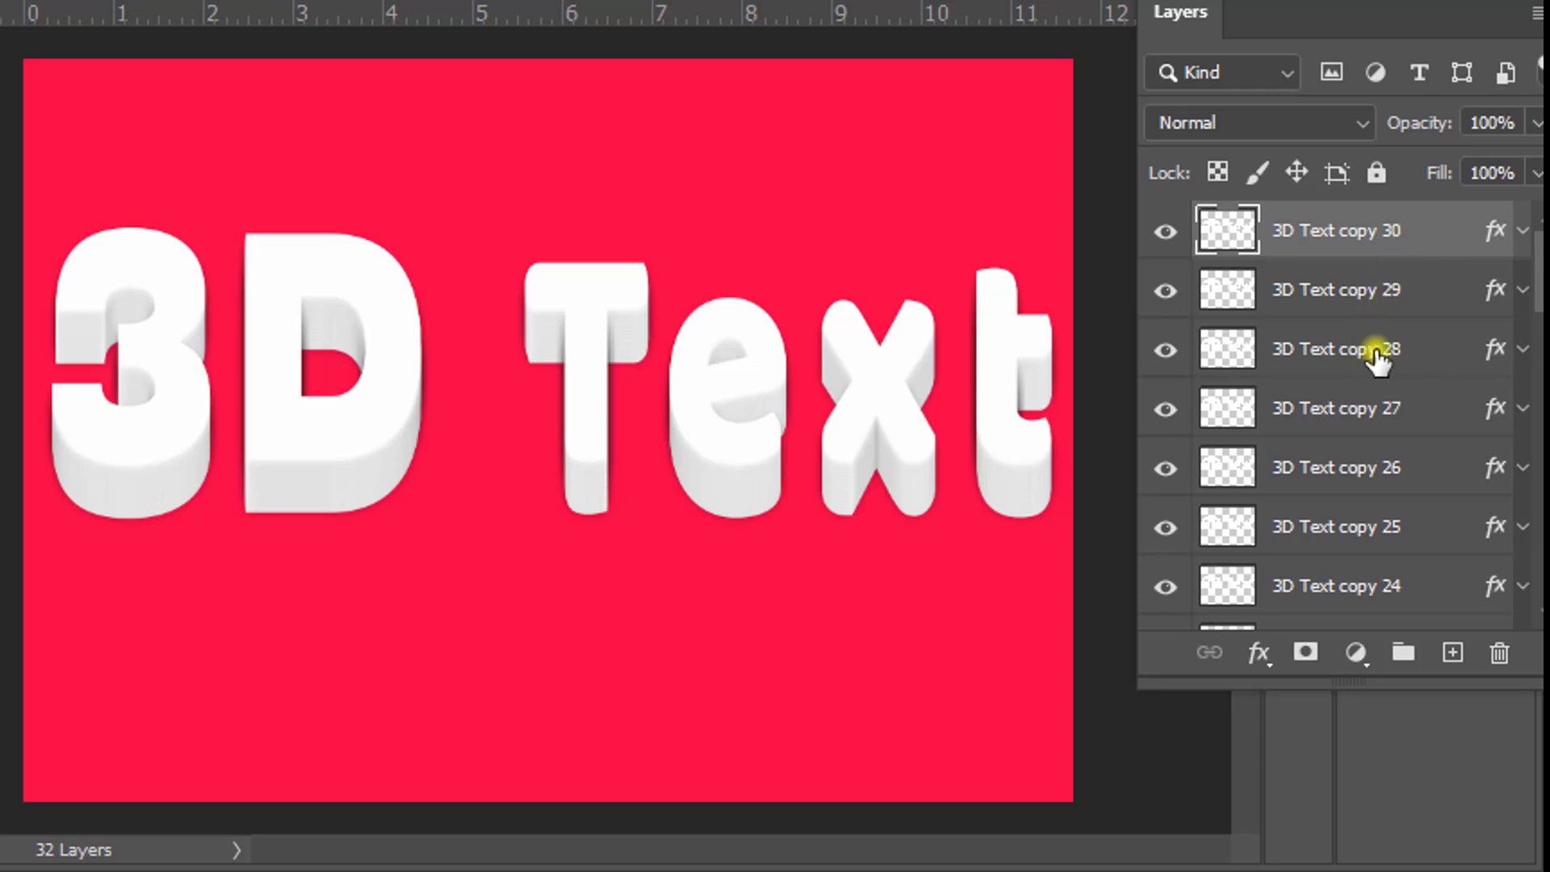
Step: Select all text layers from 3D Text copy 30 down to 3D Text and group them
scroll(1377, 347, "down", 3)
scroll(1372, 361, "down", 10)
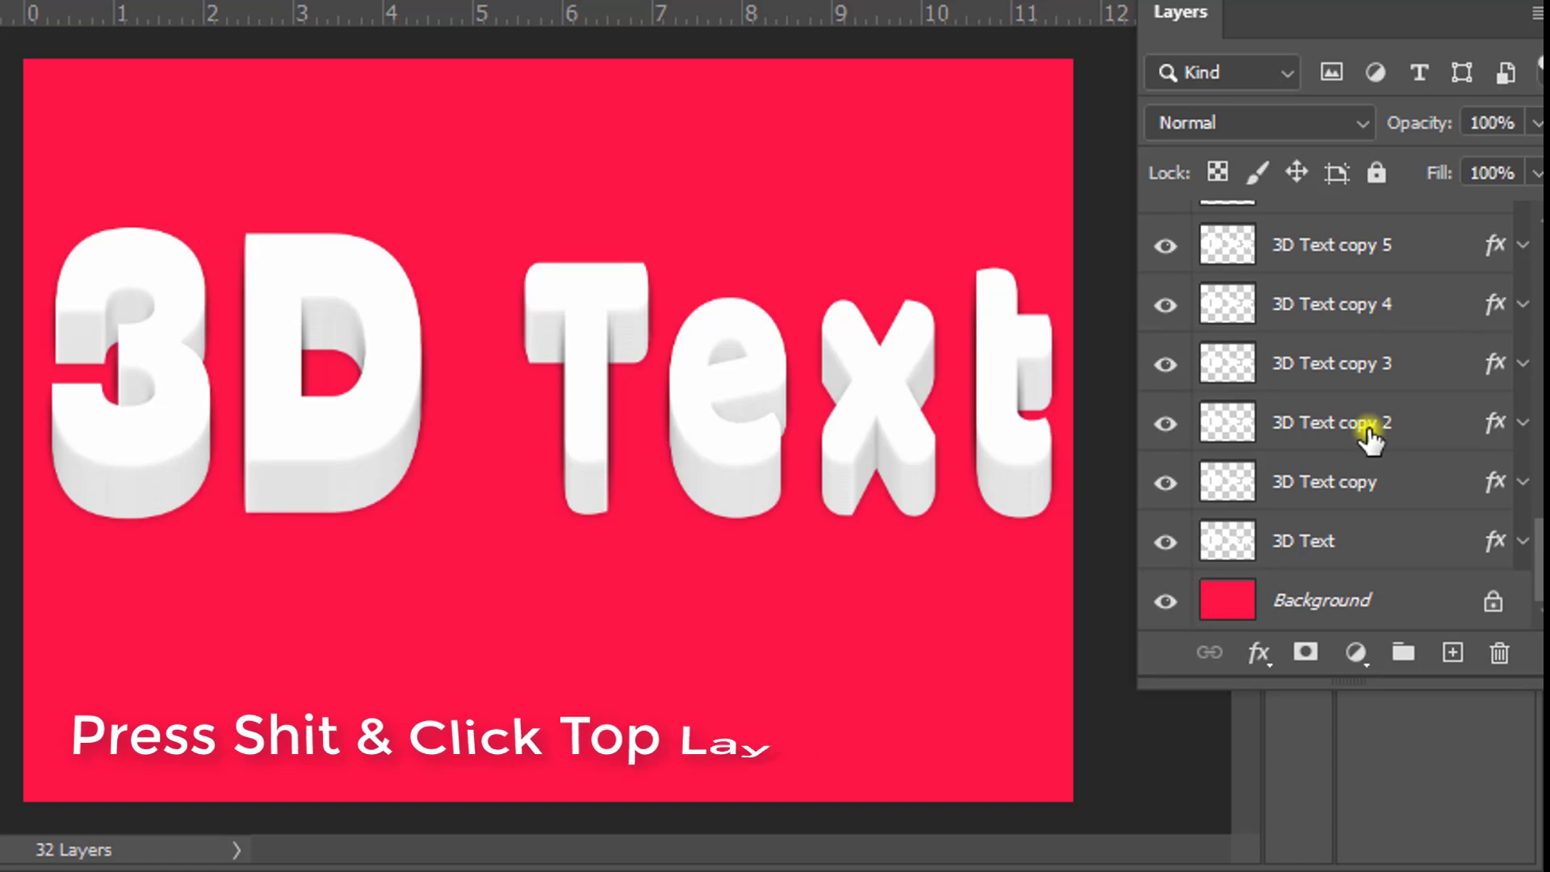
left_click(1370, 544, "shift")
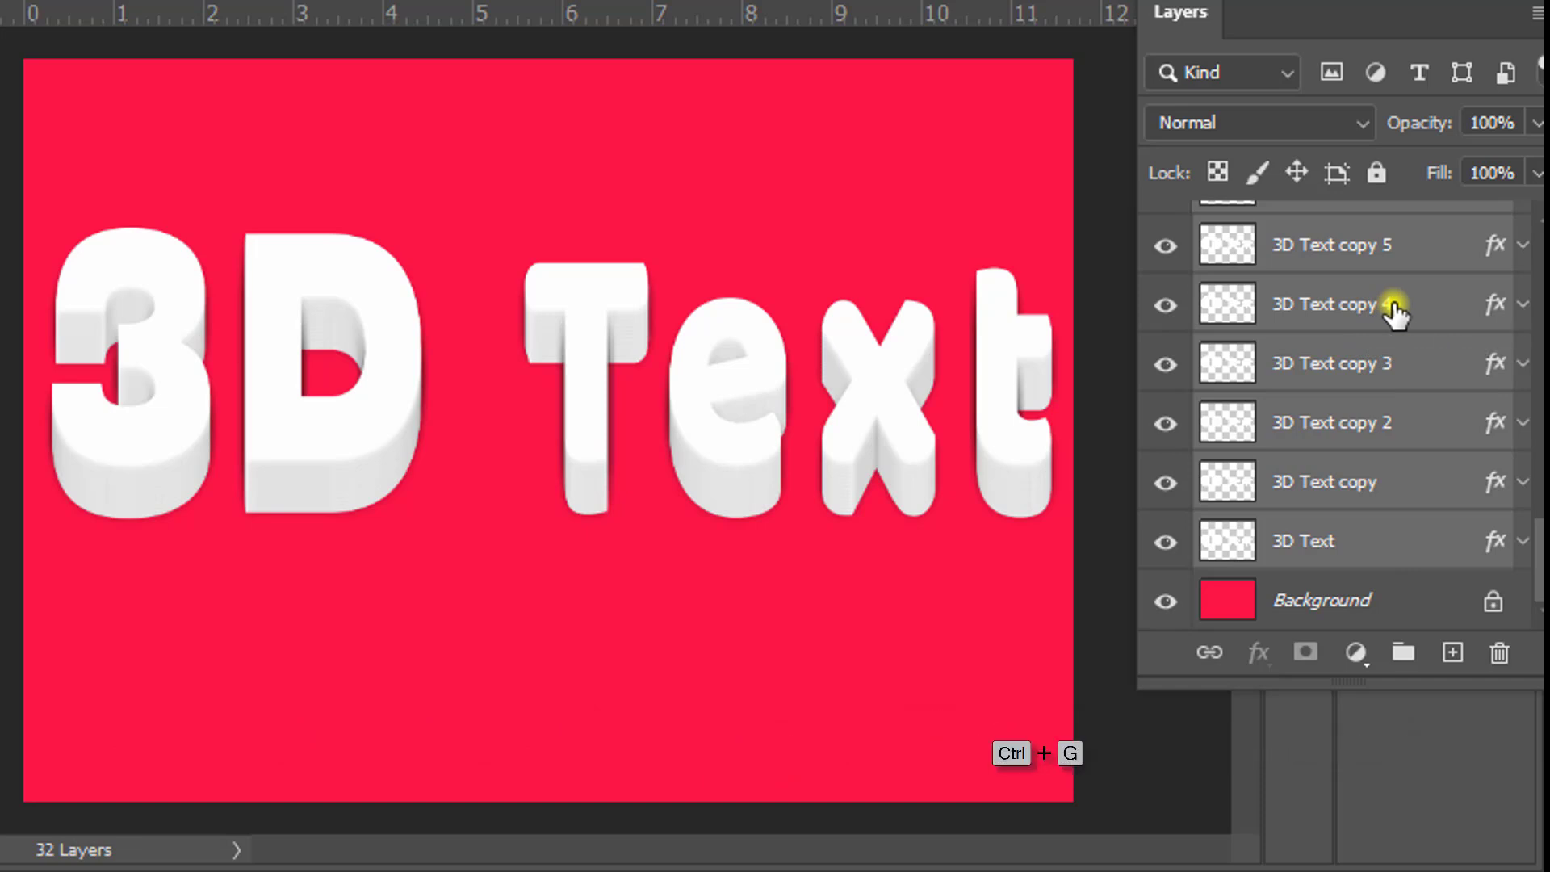
key("ctrl+g")
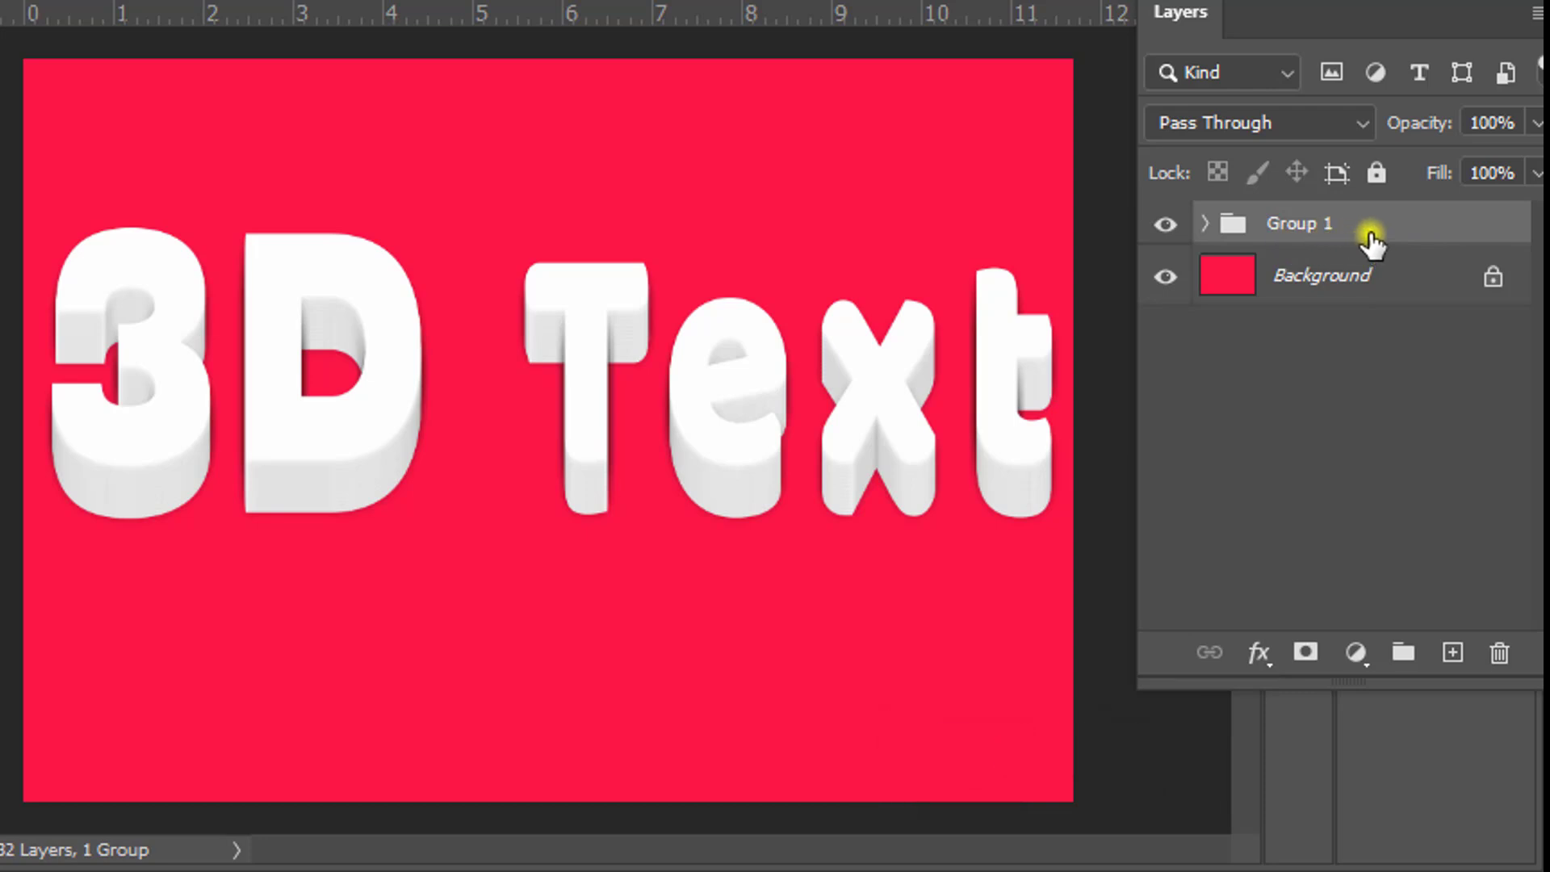
Step: Add a Drop Shadow layer style to Group 1, keeping the "3D" characters in view beside the dialog
key("ctrl+plus")
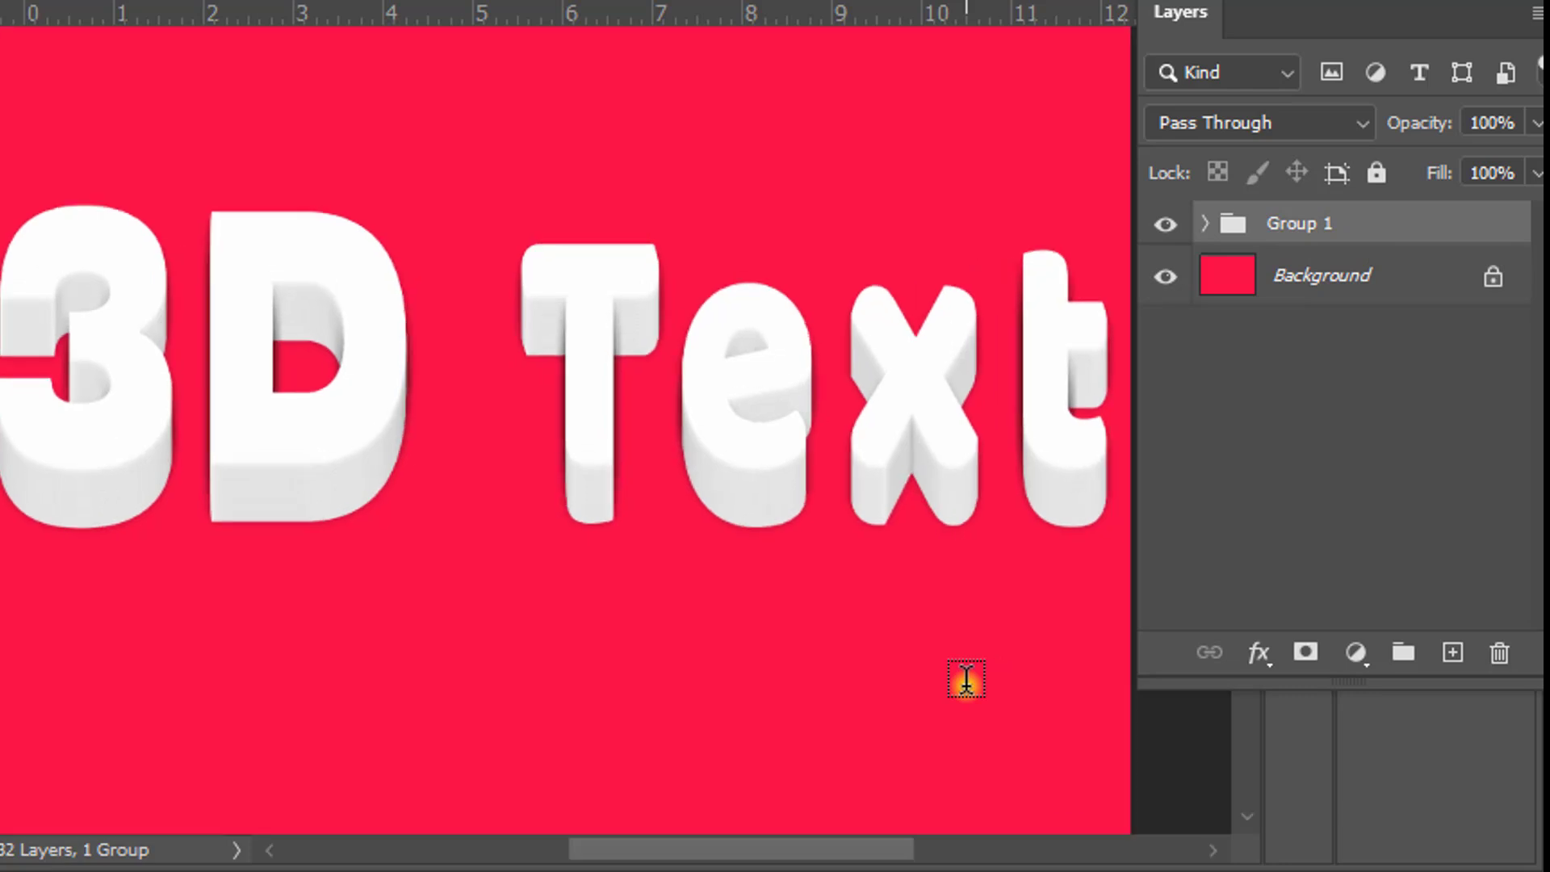
scroll(905, 805, "left", 2)
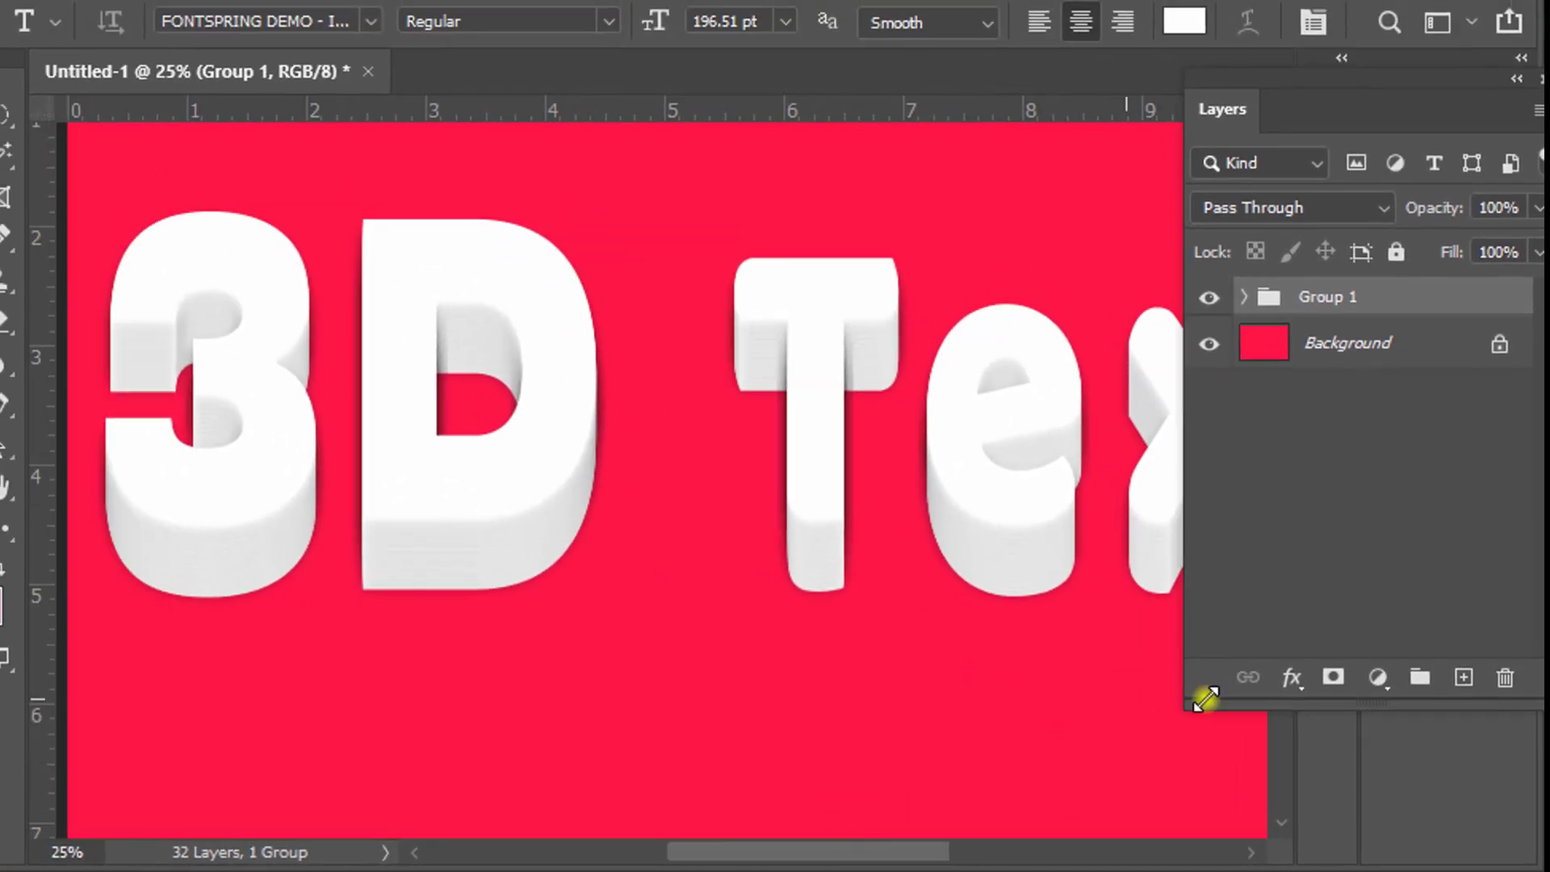
left_click(1294, 680)
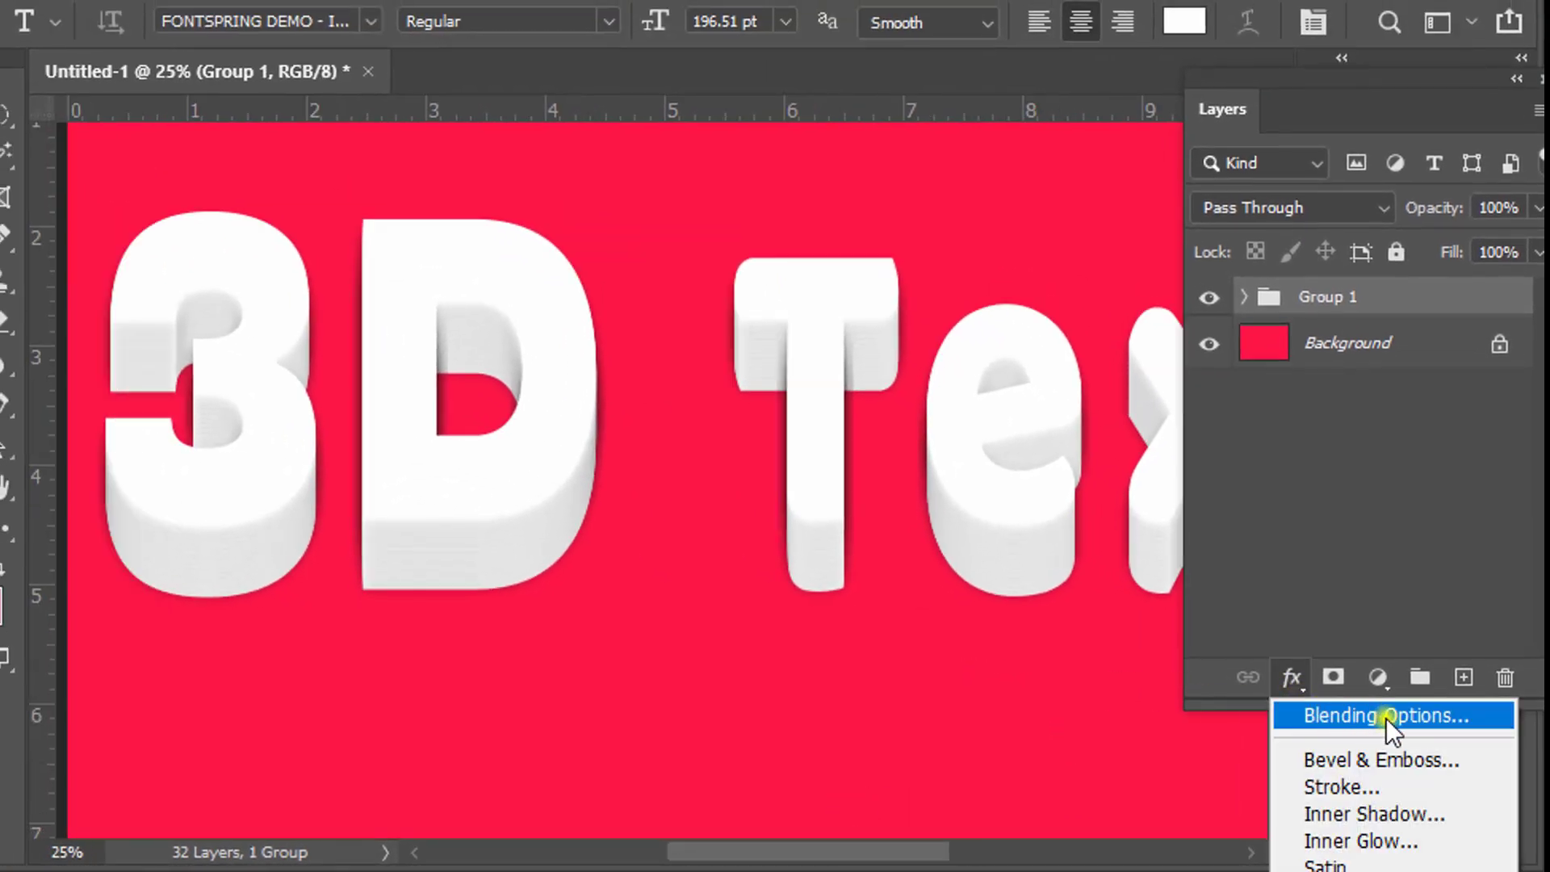
left_click(1391, 716)
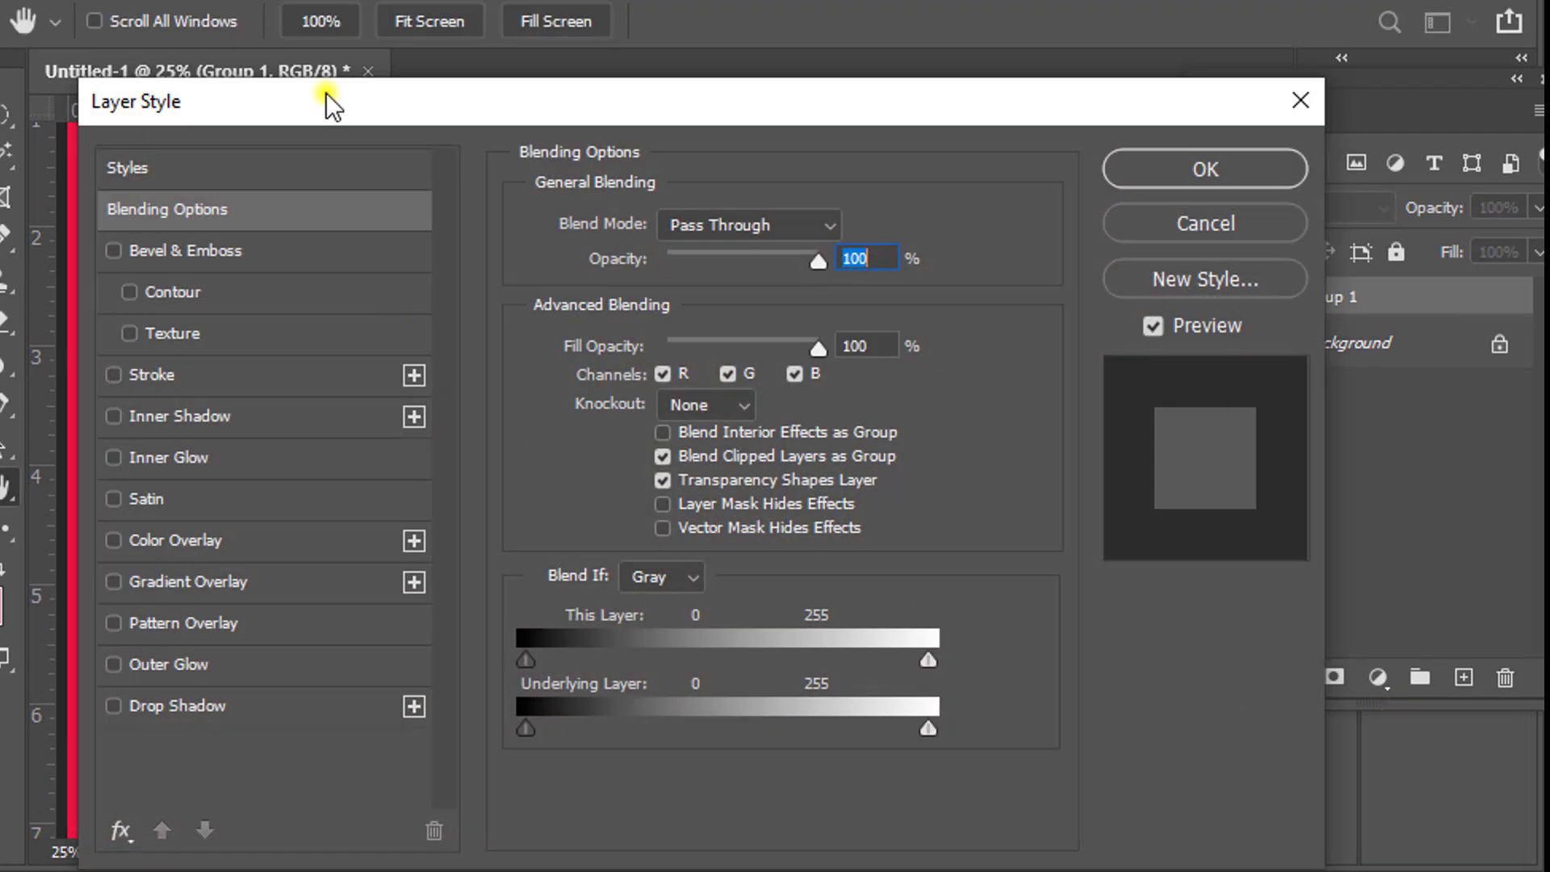
left_click_drag(325, 92, 867, 29)
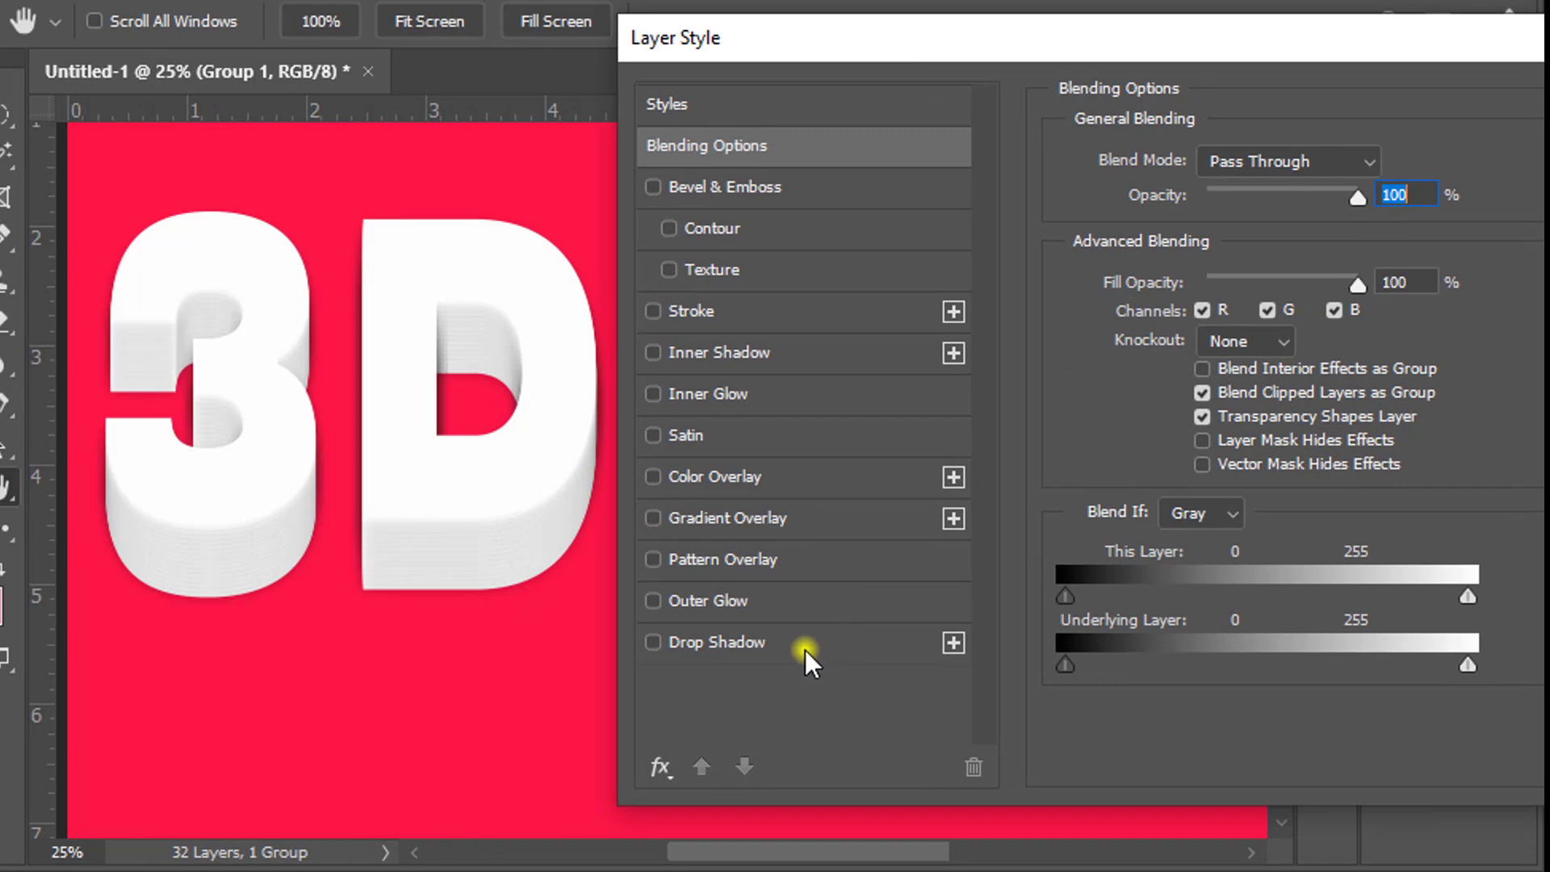
left_click(807, 646)
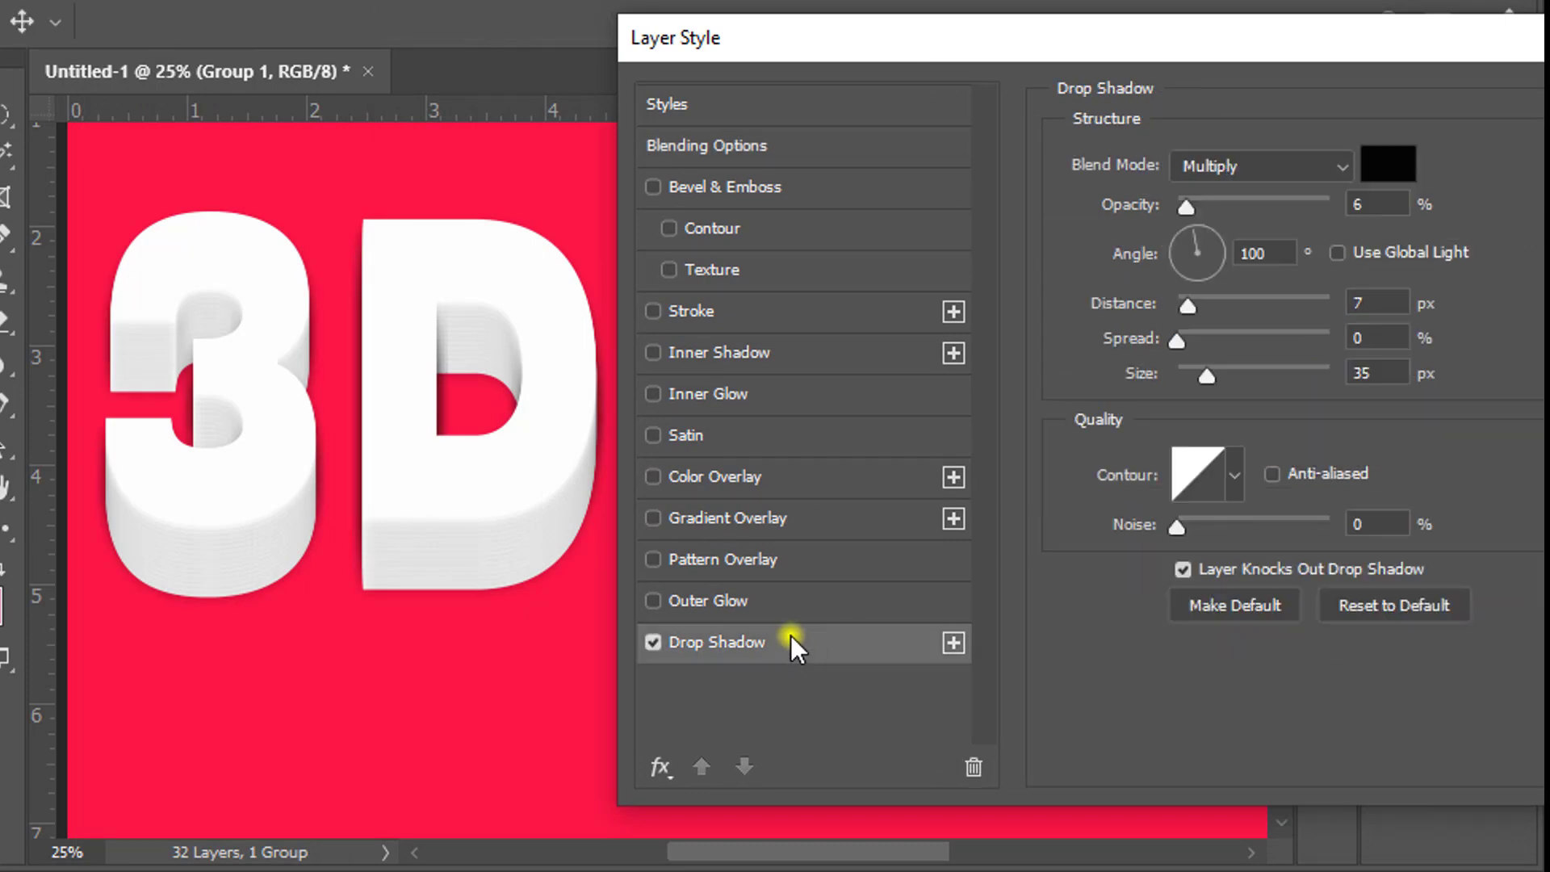
Step: Set the group's drop shadow to 53% opacity, 60° angle, 137 px distance and 51 px size, and apply the layer style
left_click_drag(1186, 208, 1259, 206)
left_click(1243, 252)
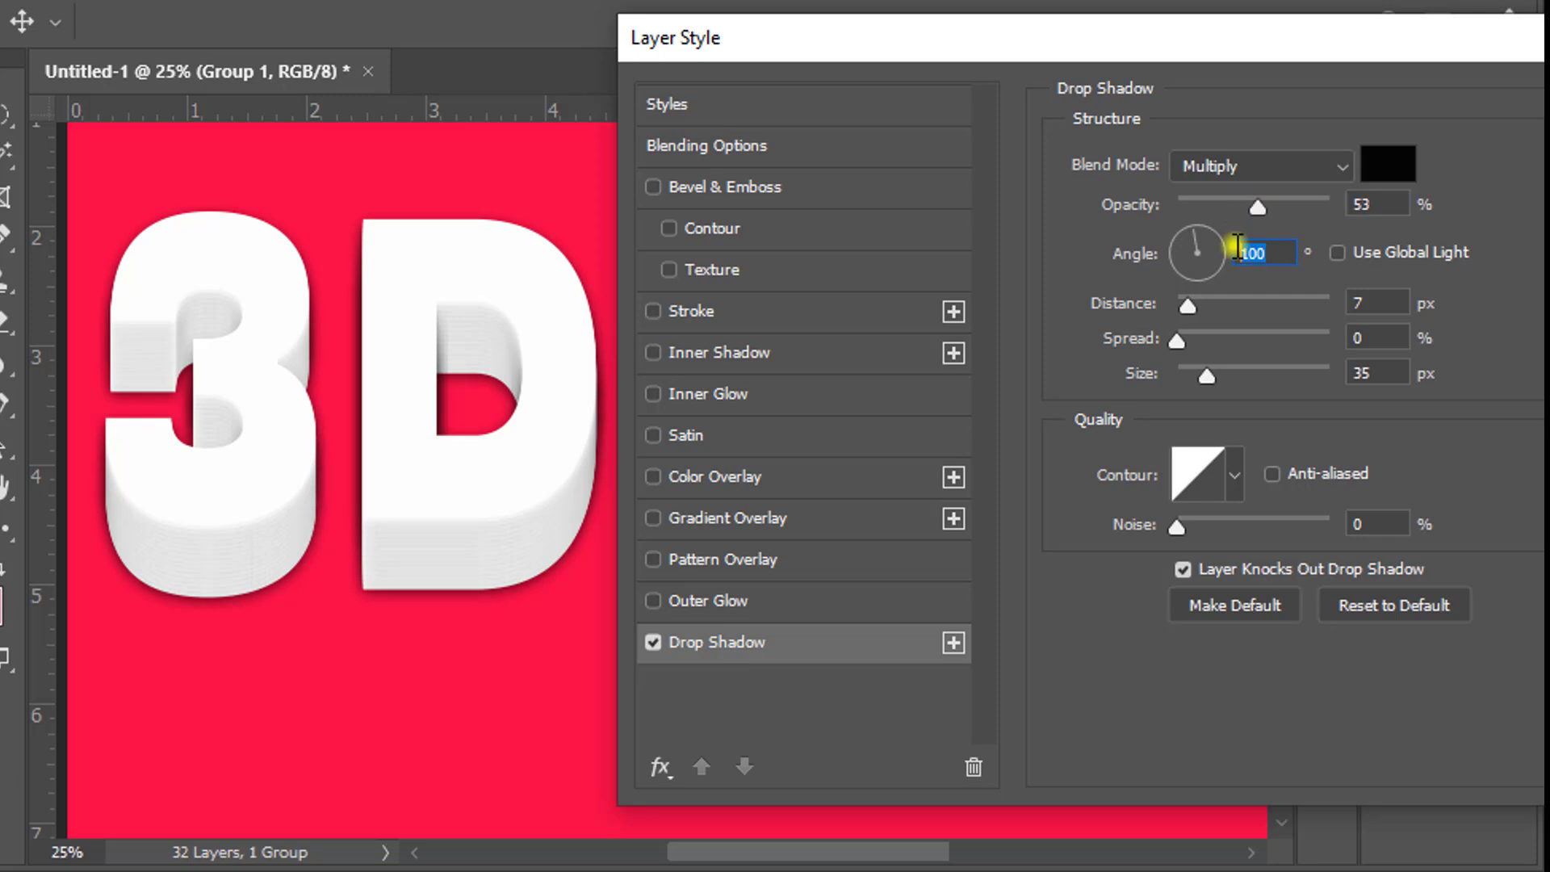
type("60")
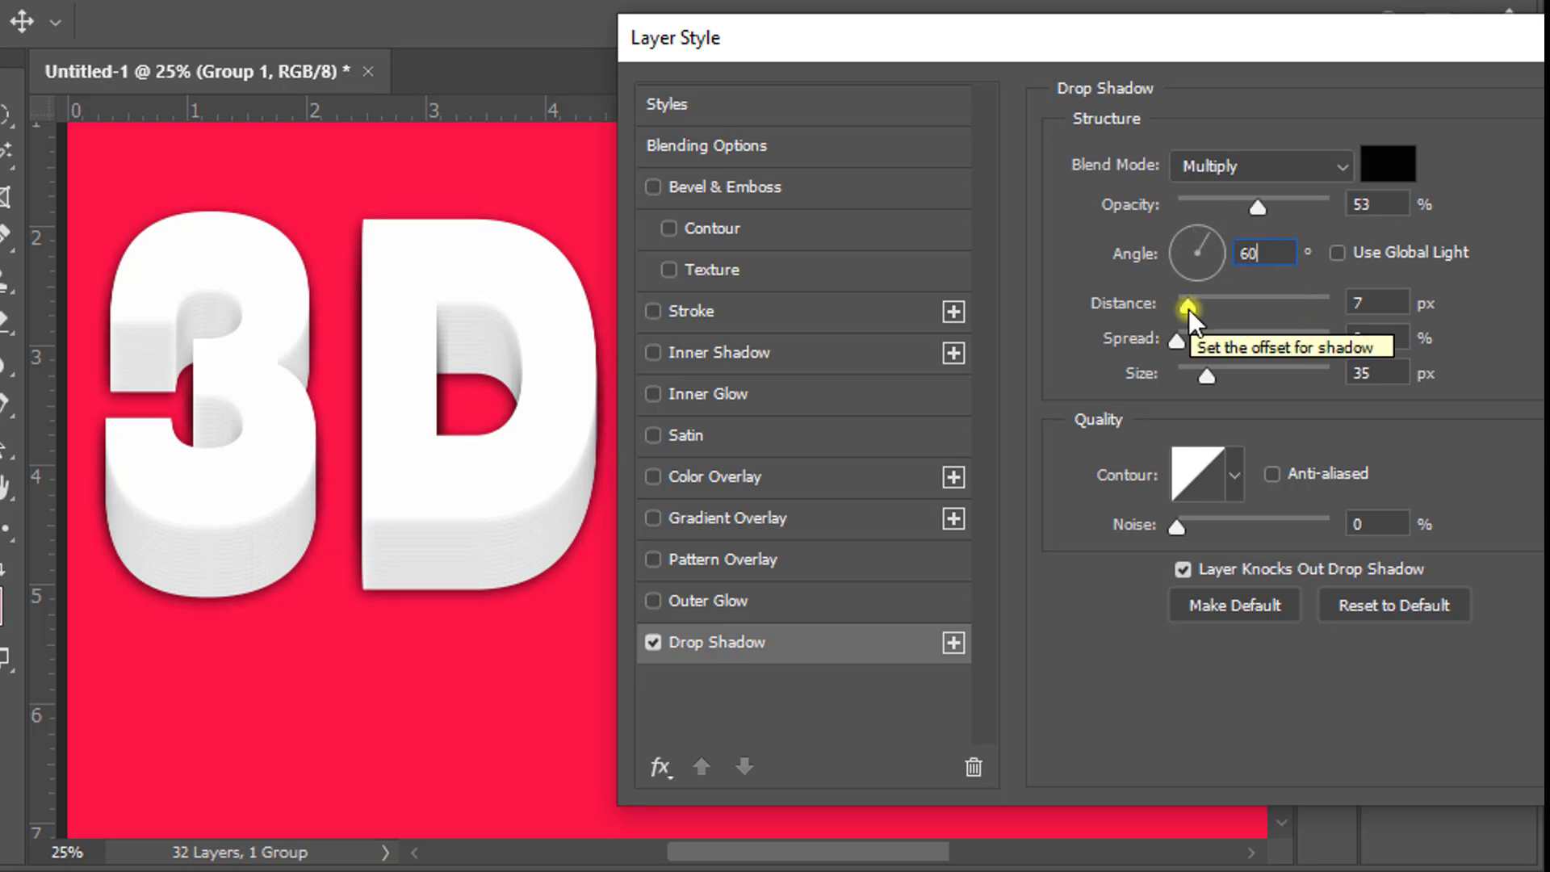
left_click_drag(1188, 308, 1303, 302)
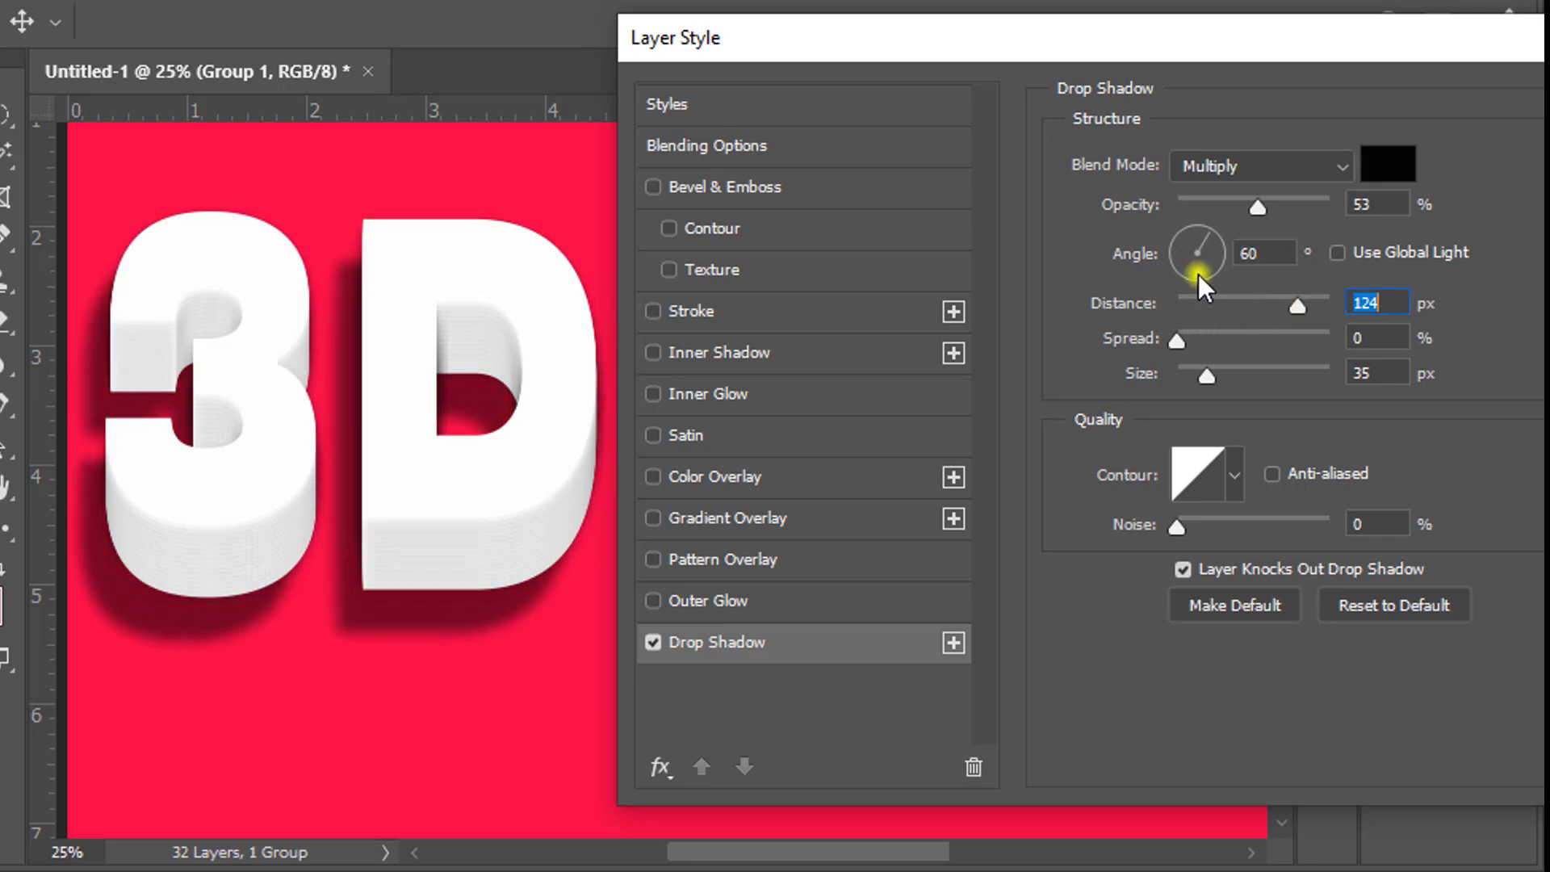
left_click_drag(923, 38, 1360, 354)
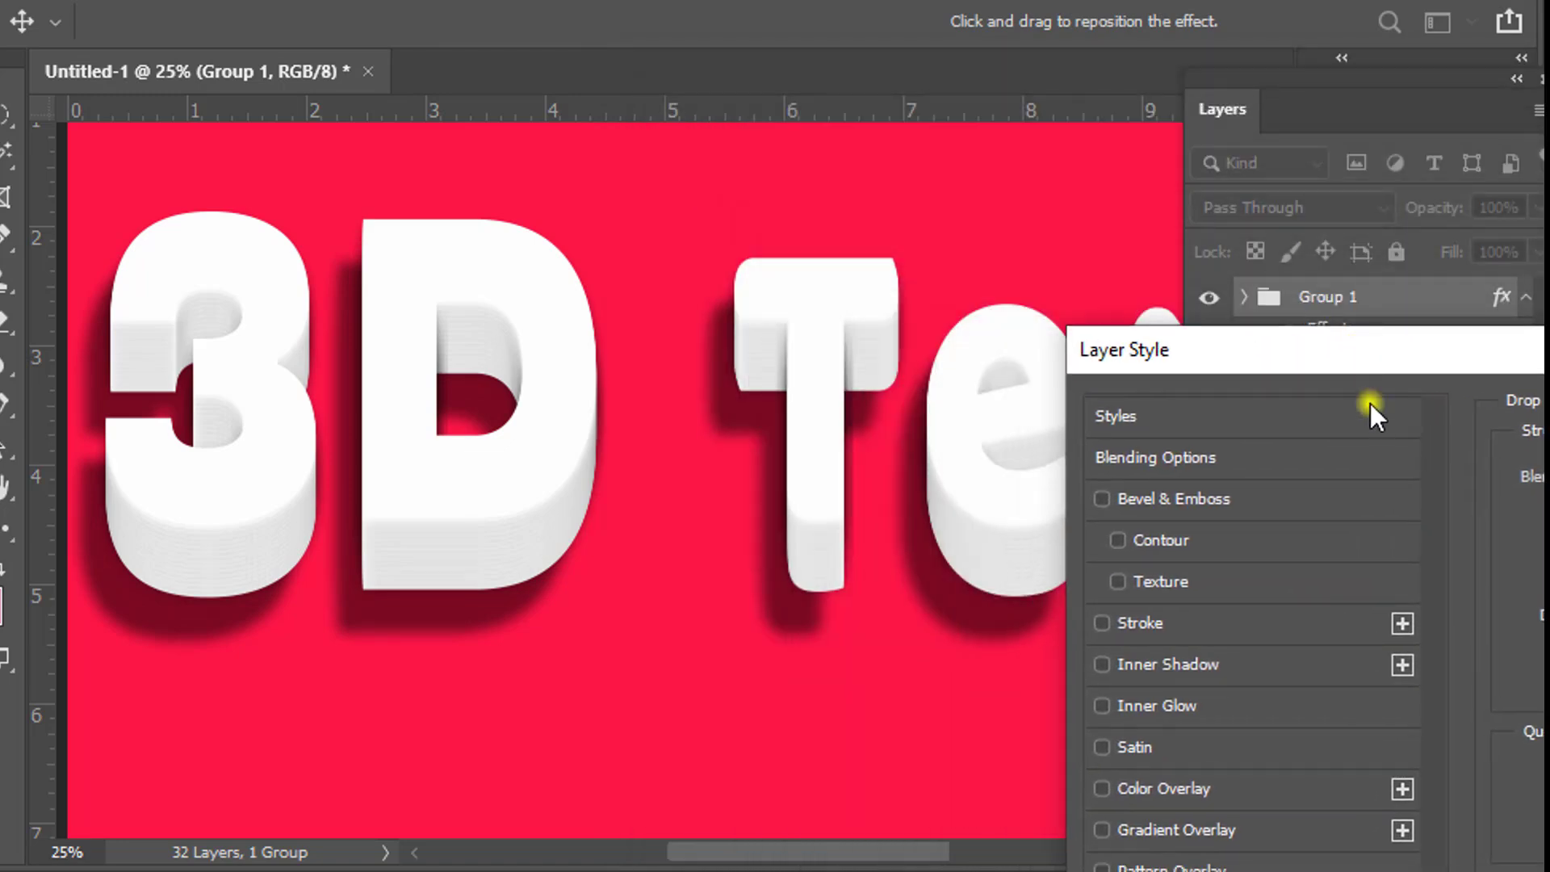
key("ctrl+minus")
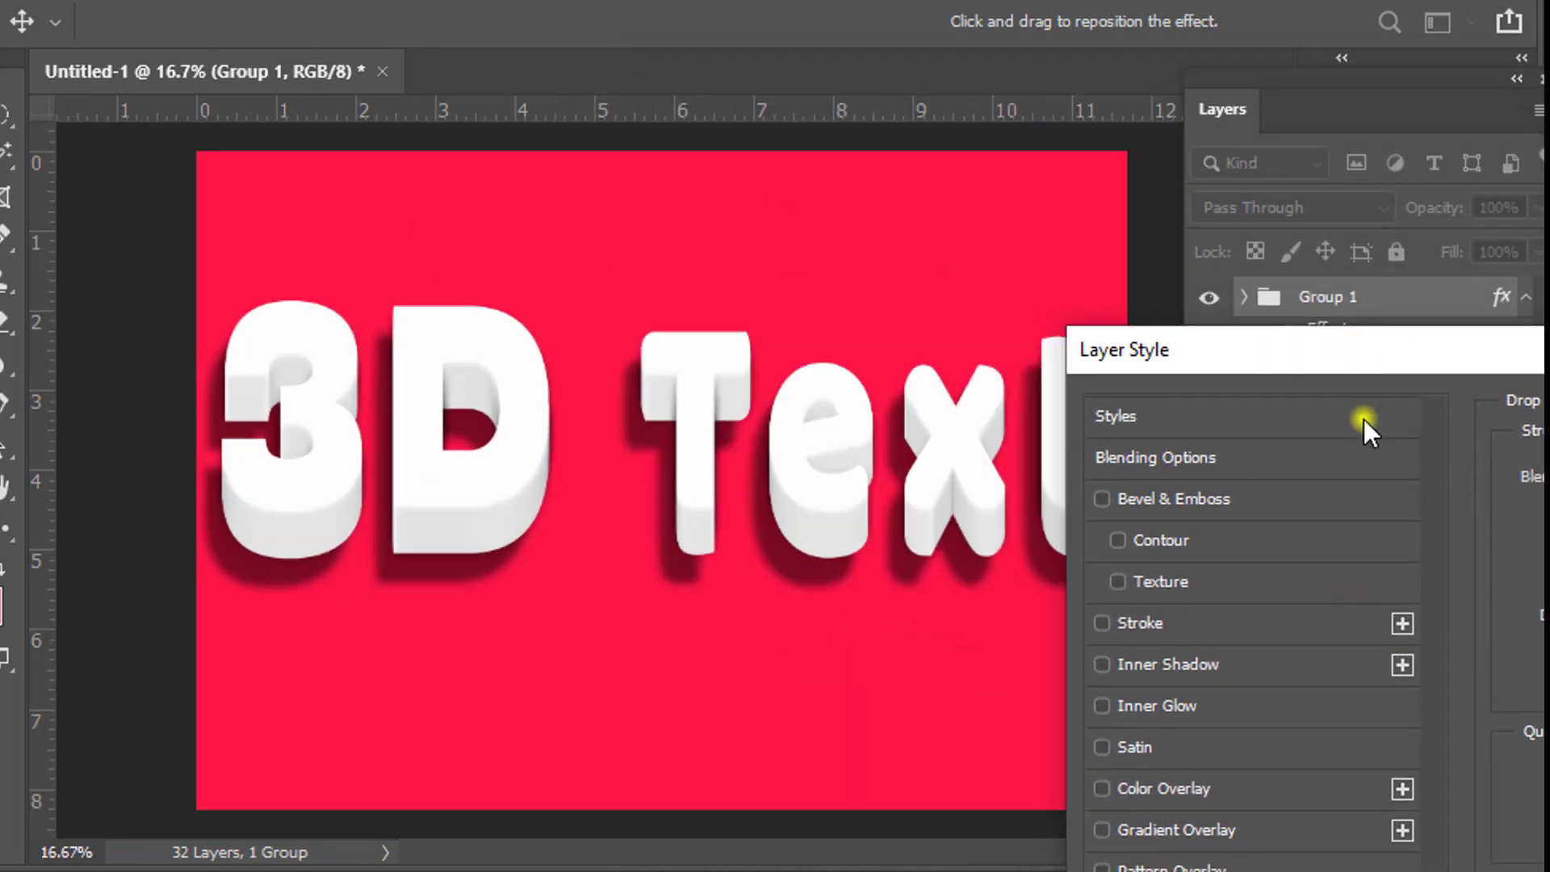
left_click_drag(1297, 351, 908, 65)
left_click_drag(1265, 403, 1292, 400)
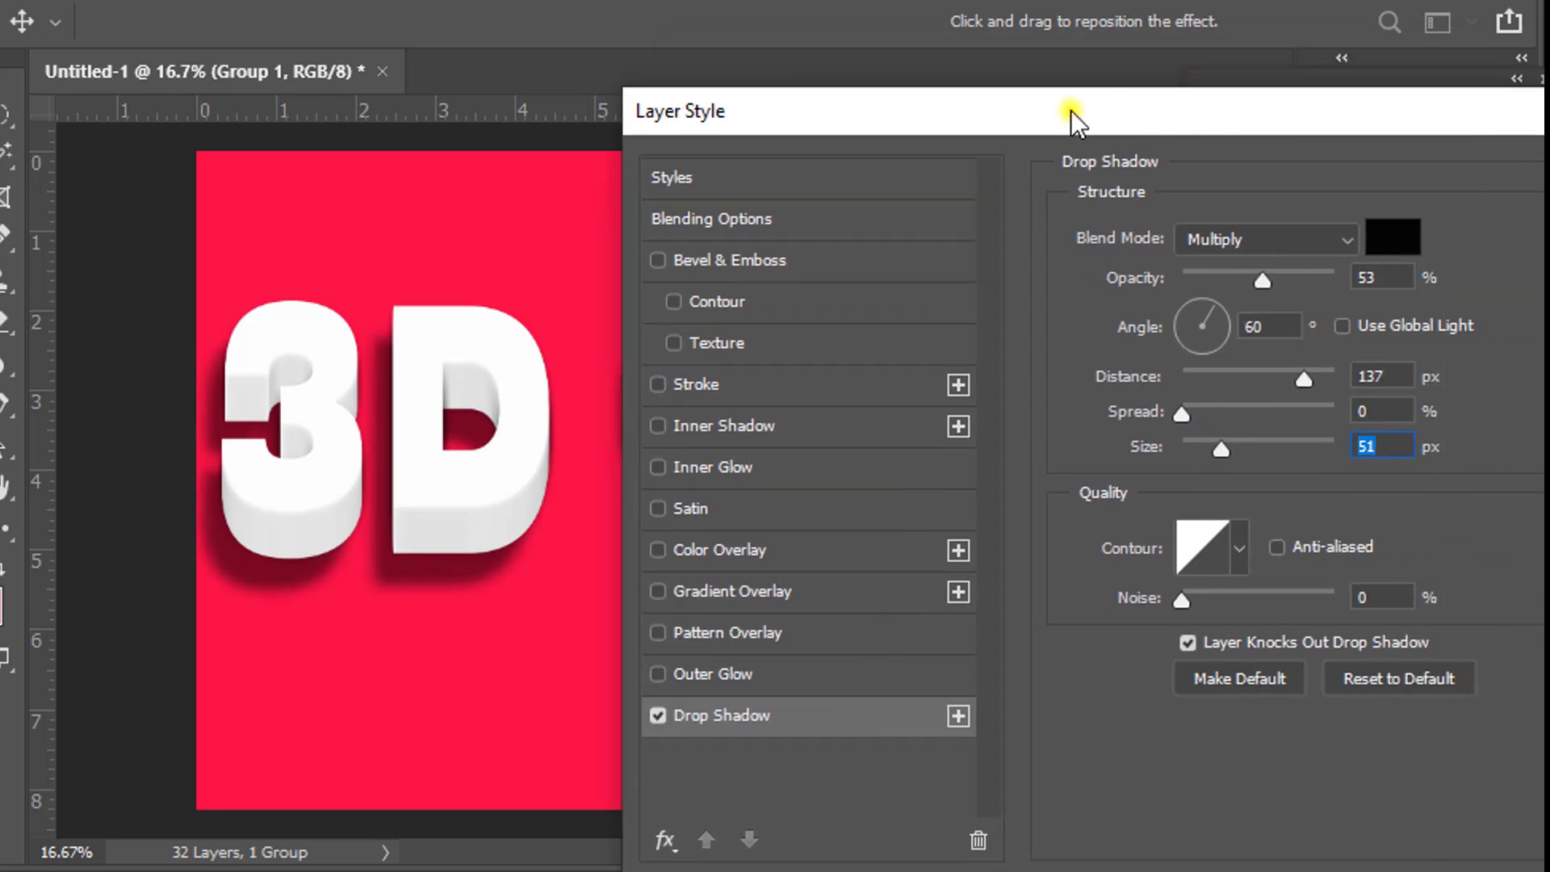
left_click_drag(1070, 110, 685, 113)
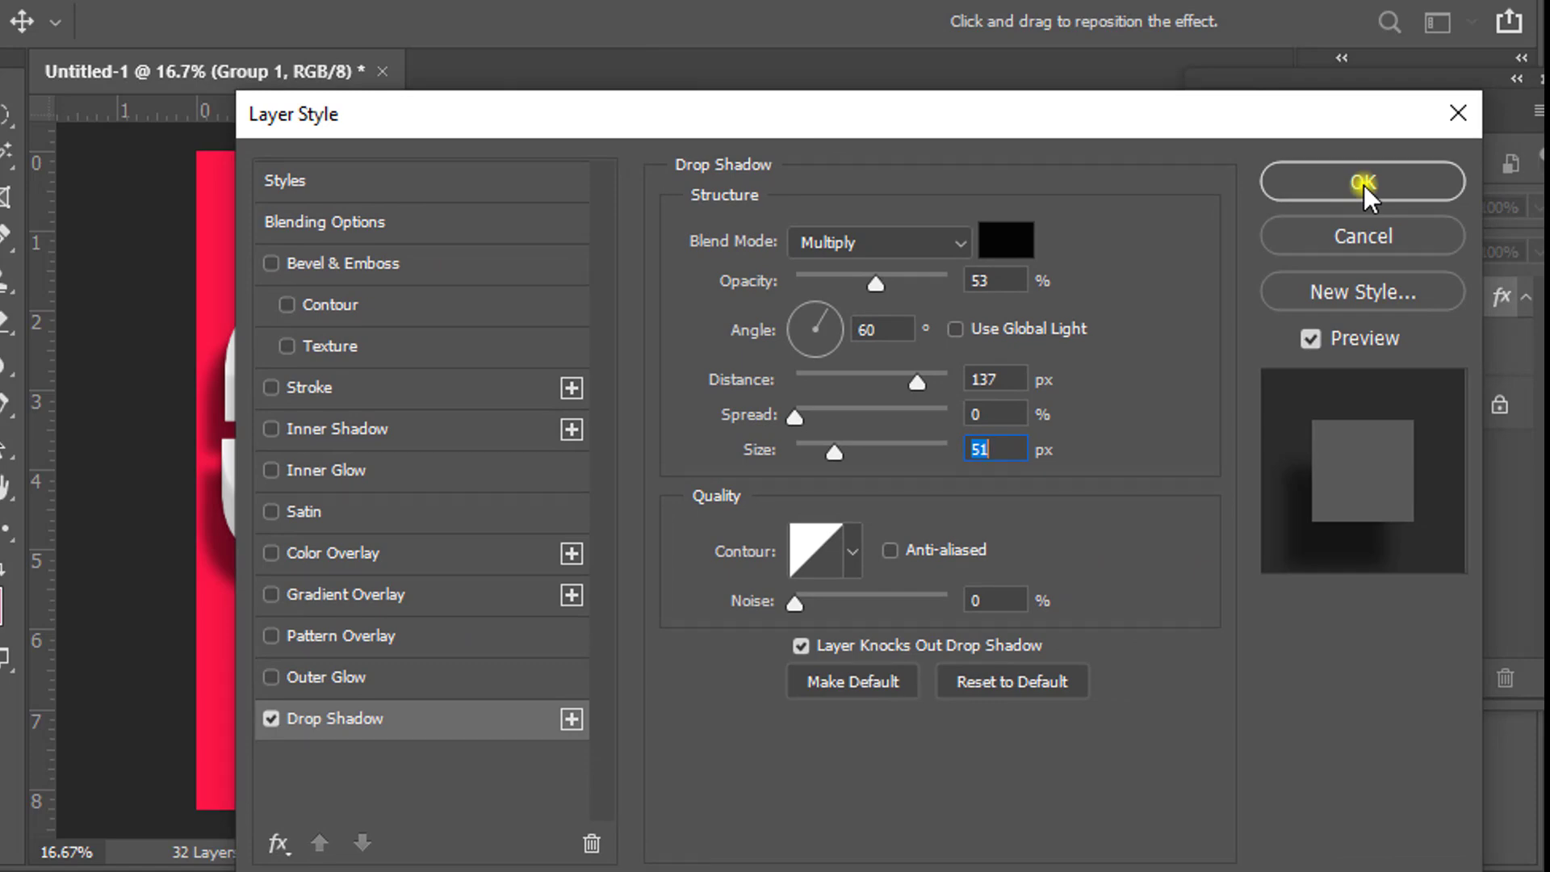
left_click(1364, 182)
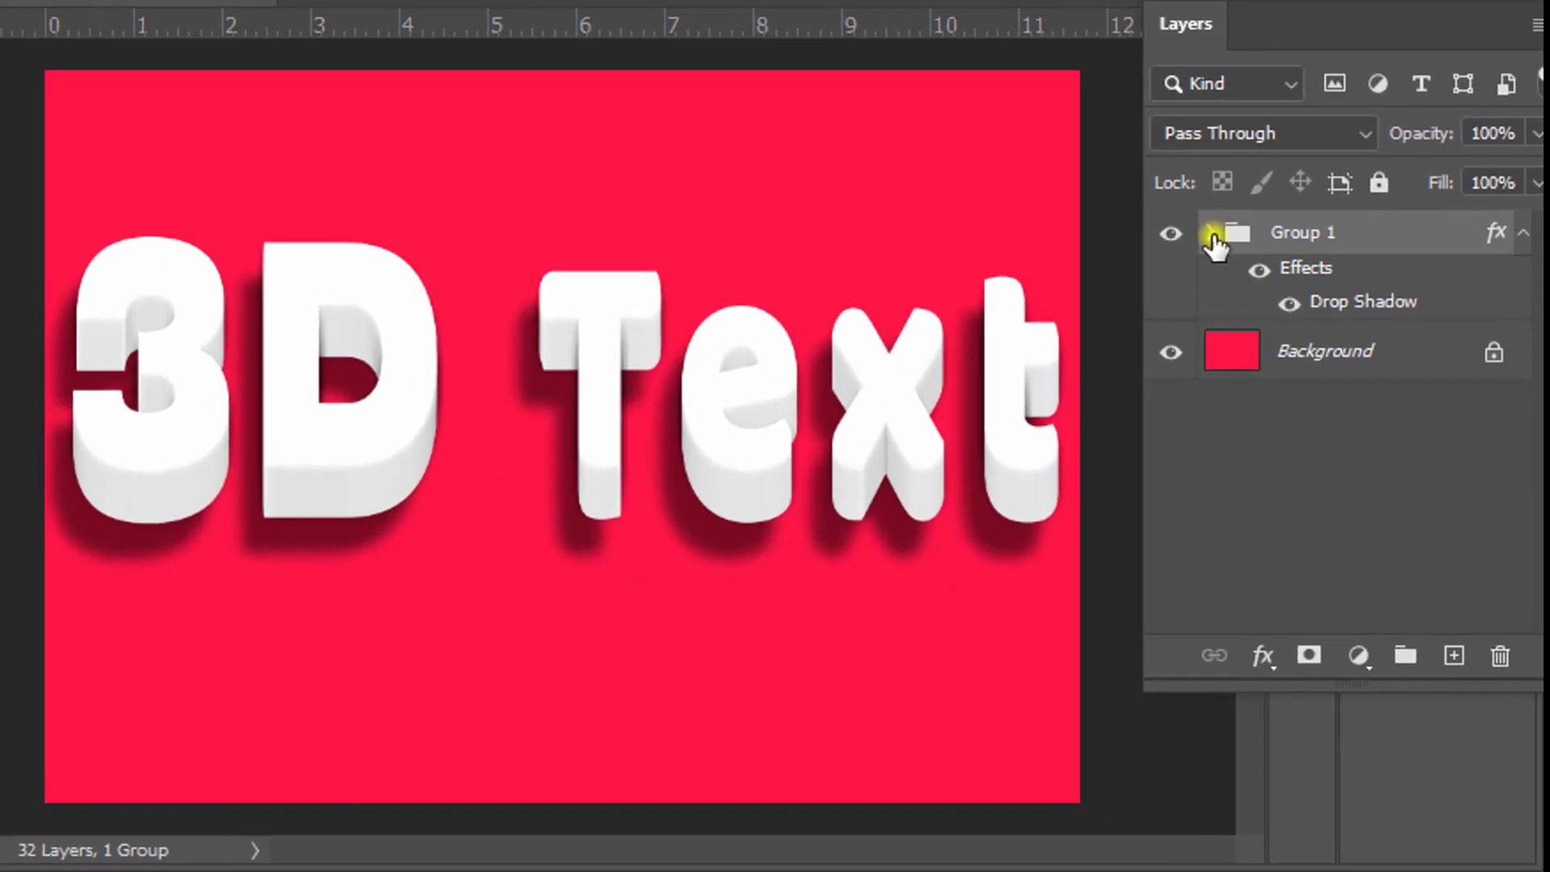
Step: Expand Group 1, select the layers from 3D Text copy 15 down to 3D Text, and place them in a nested group
left_click(1245, 299)
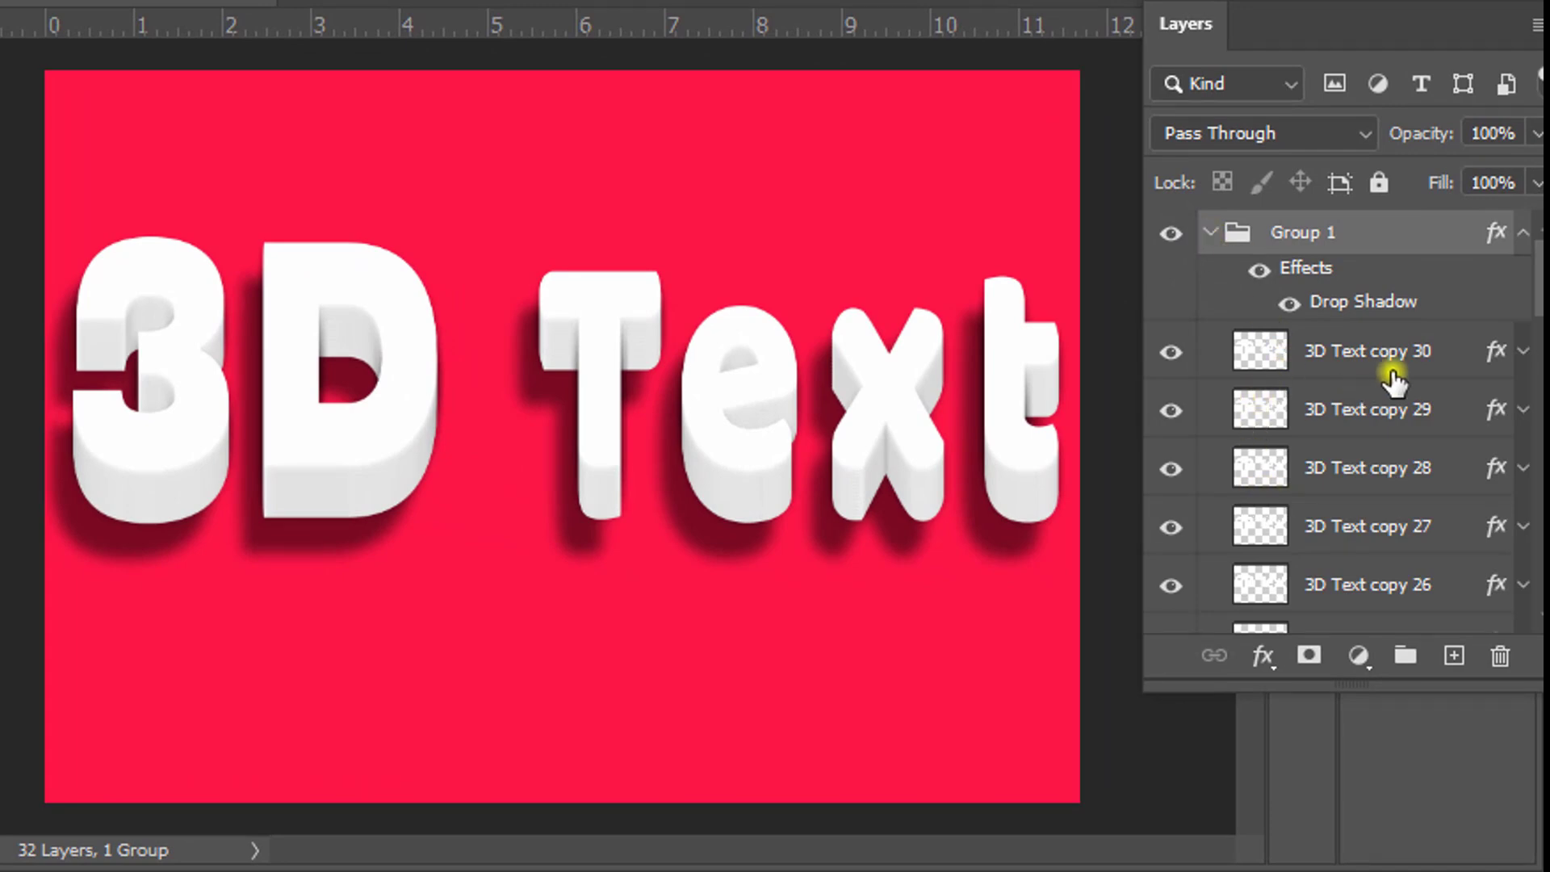
scroll(1397, 380, "down", 3)
scroll(1394, 444, "up", 2)
scroll(1394, 399, "down", 3)
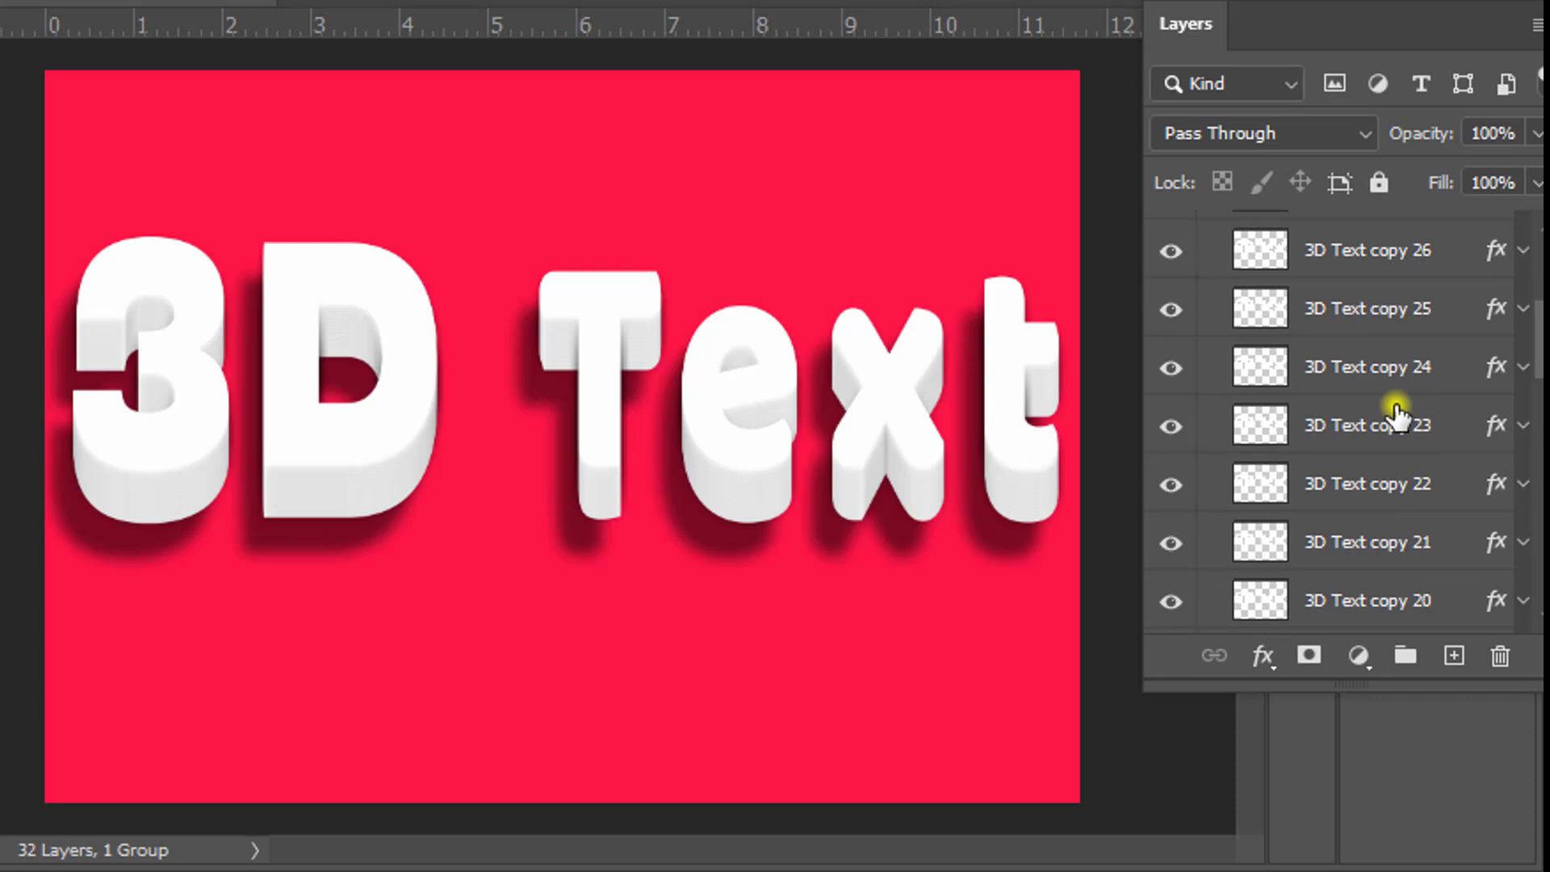
scroll(1417, 481, "down", 4)
scroll(1423, 480, "down", 4)
left_click(1429, 452)
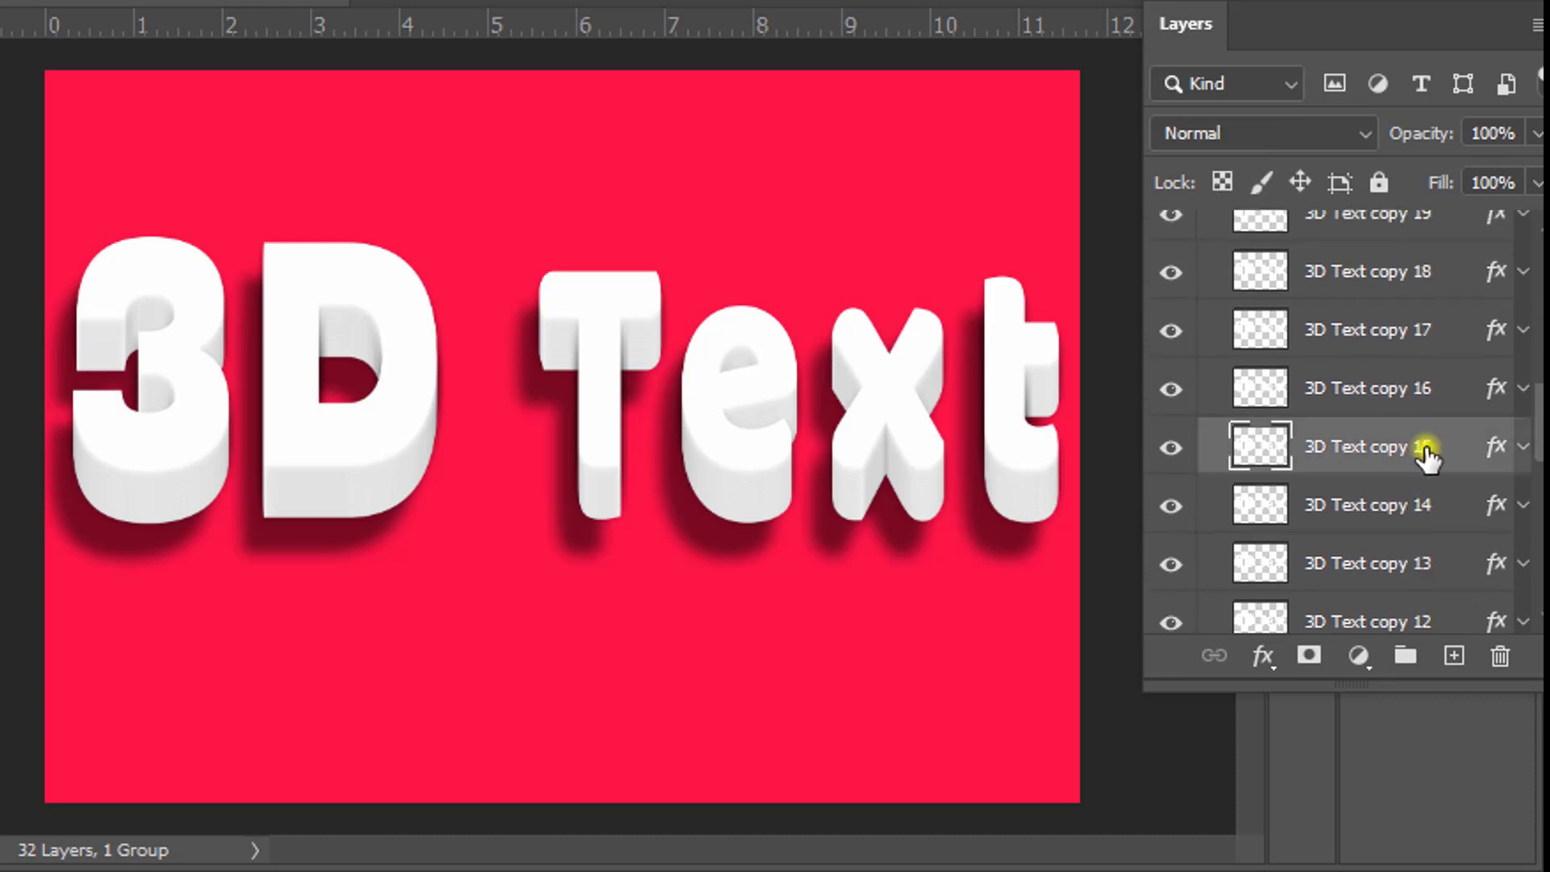
scroll(1340, 424, "down", 12)
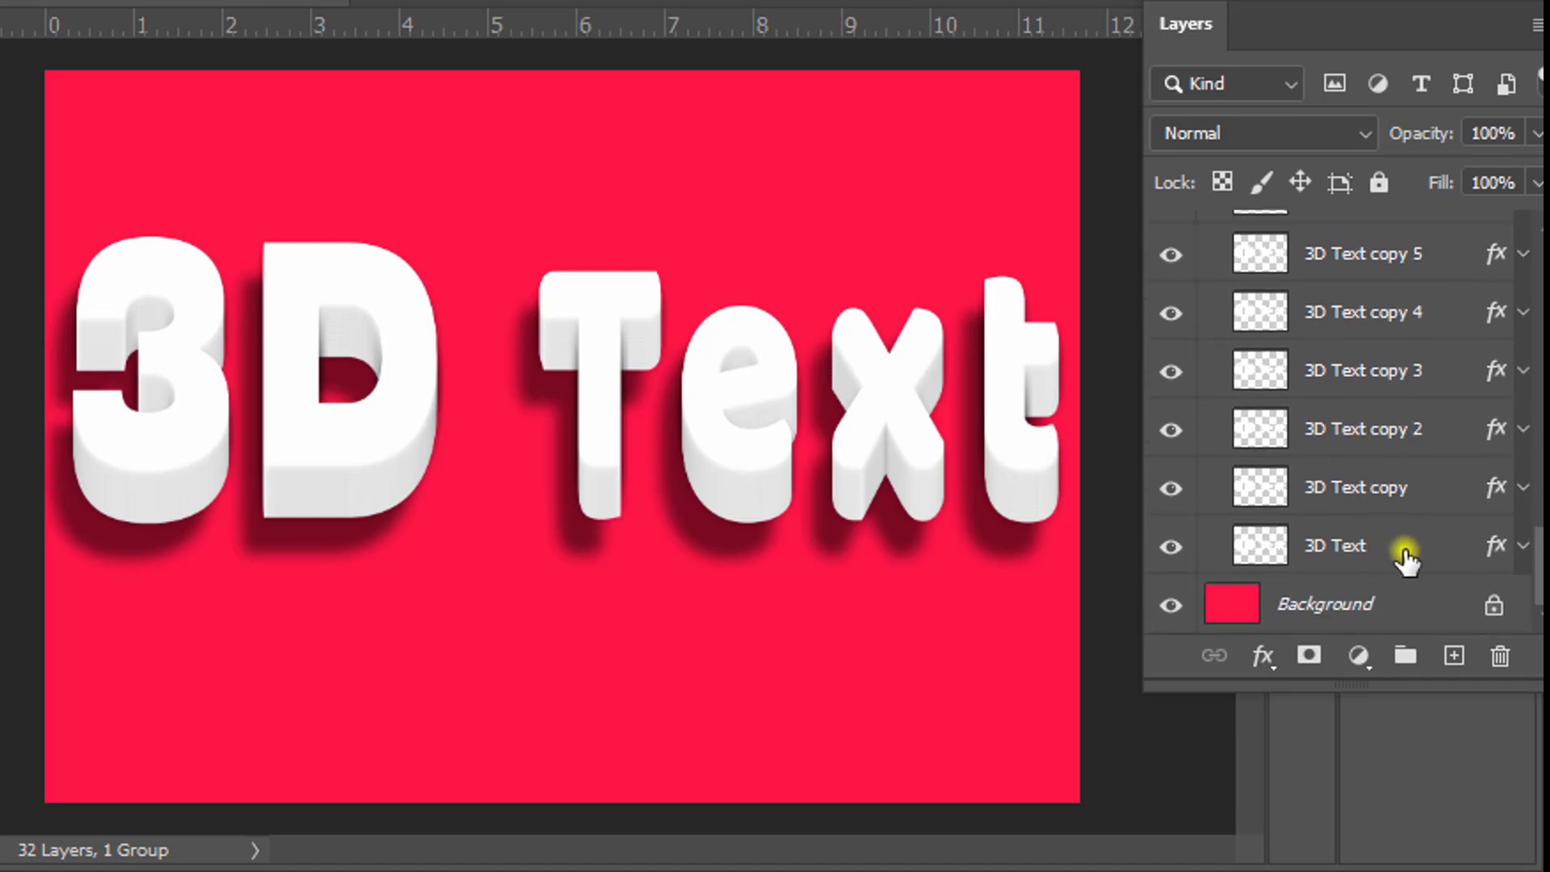
left_click(1403, 555, "shift")
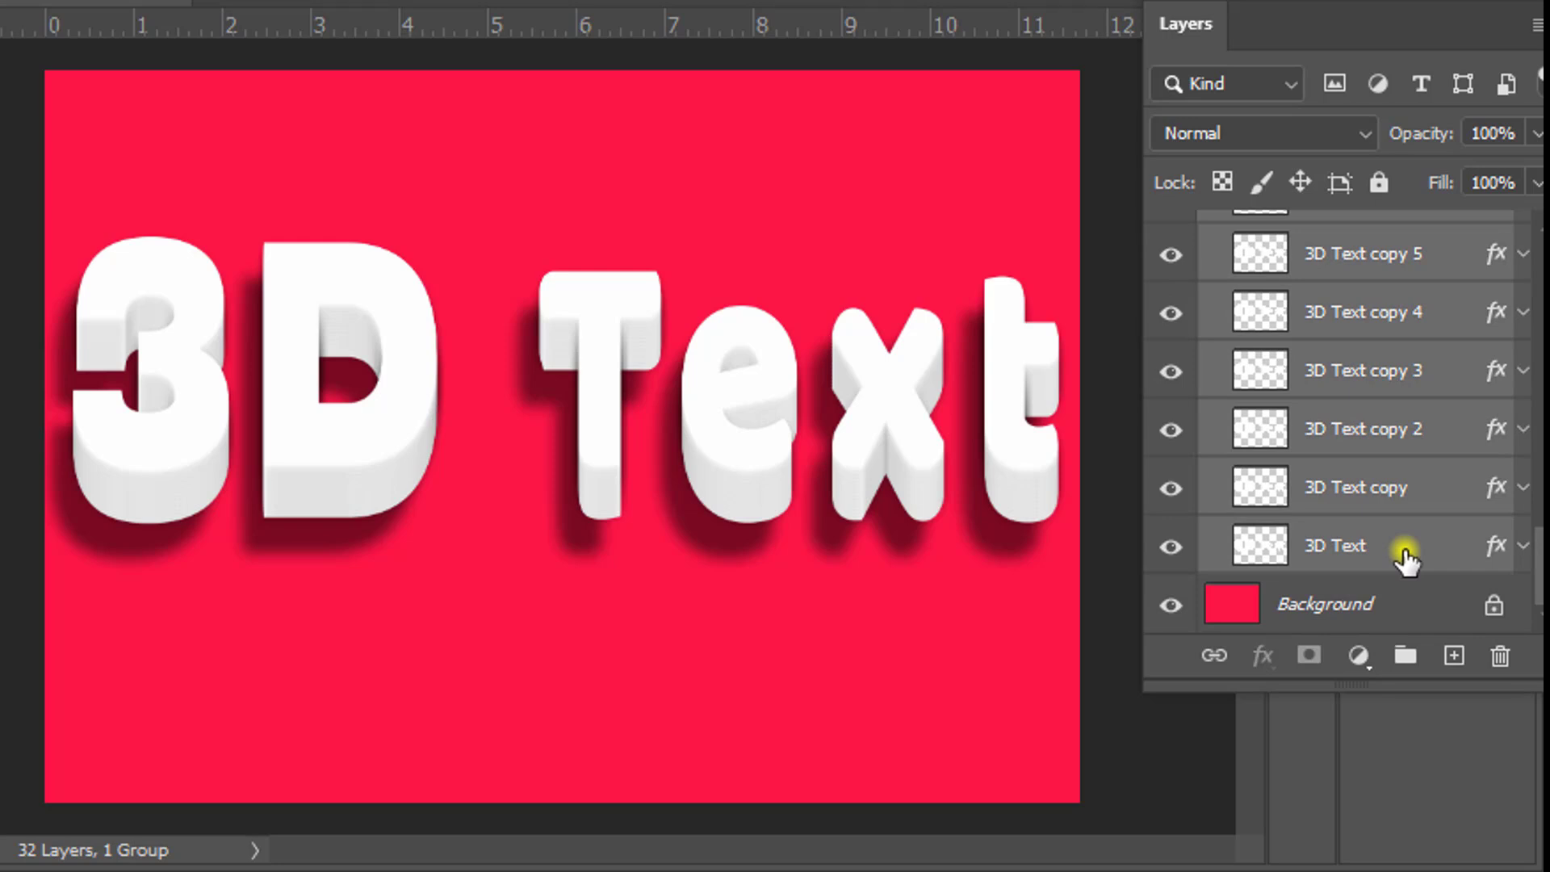
key("ctrl+g")
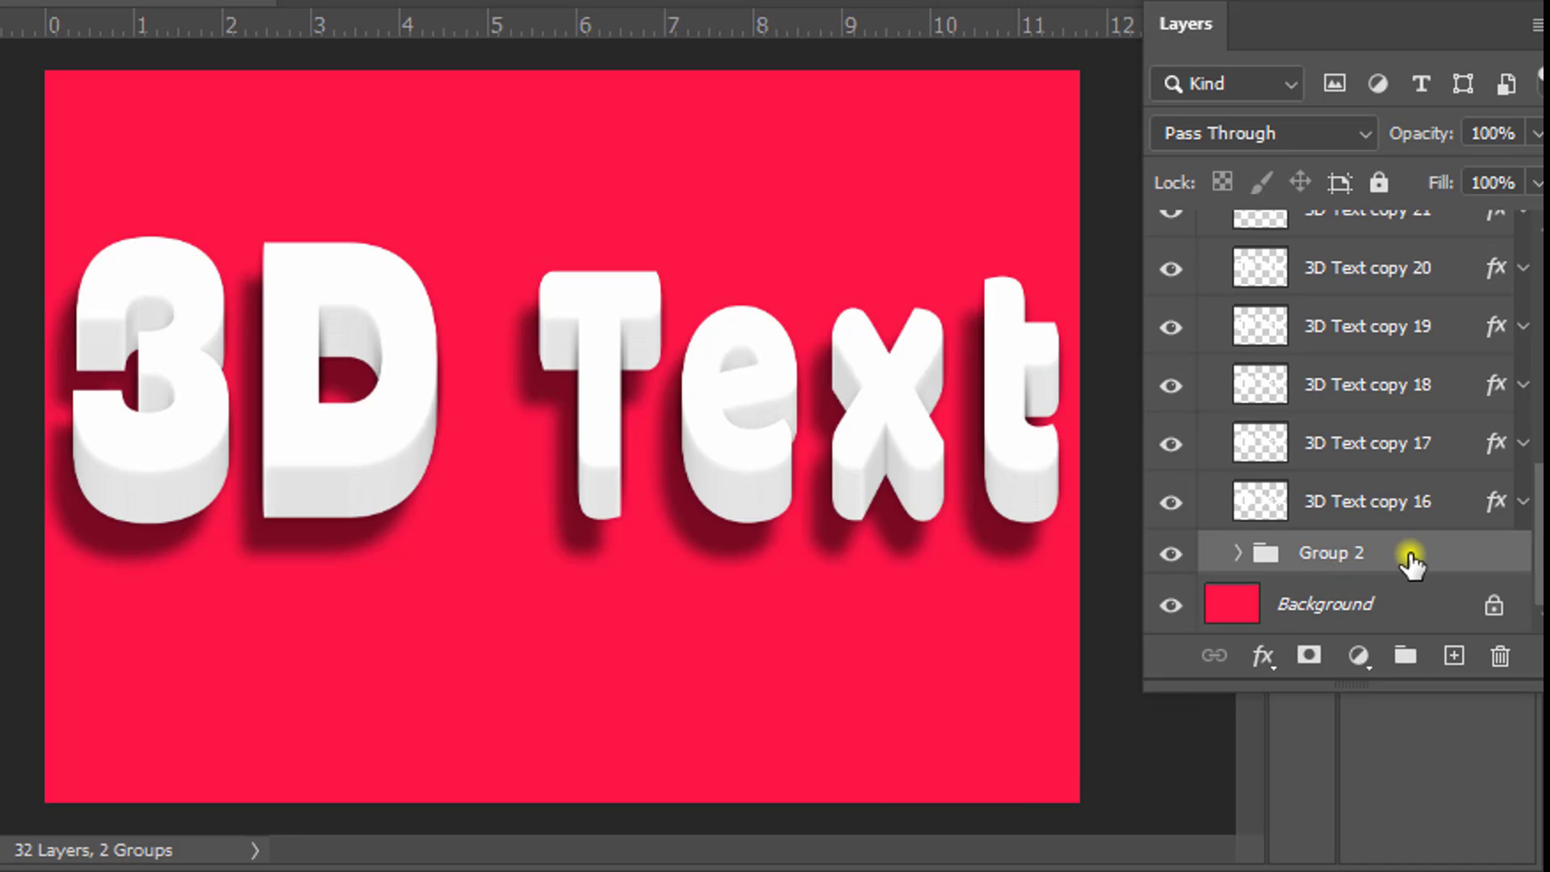
Step: Add a Color Overlay layer style to the nested Group 2, keeping the "3D" characters in view beside the dialog
left_click(1264, 656)
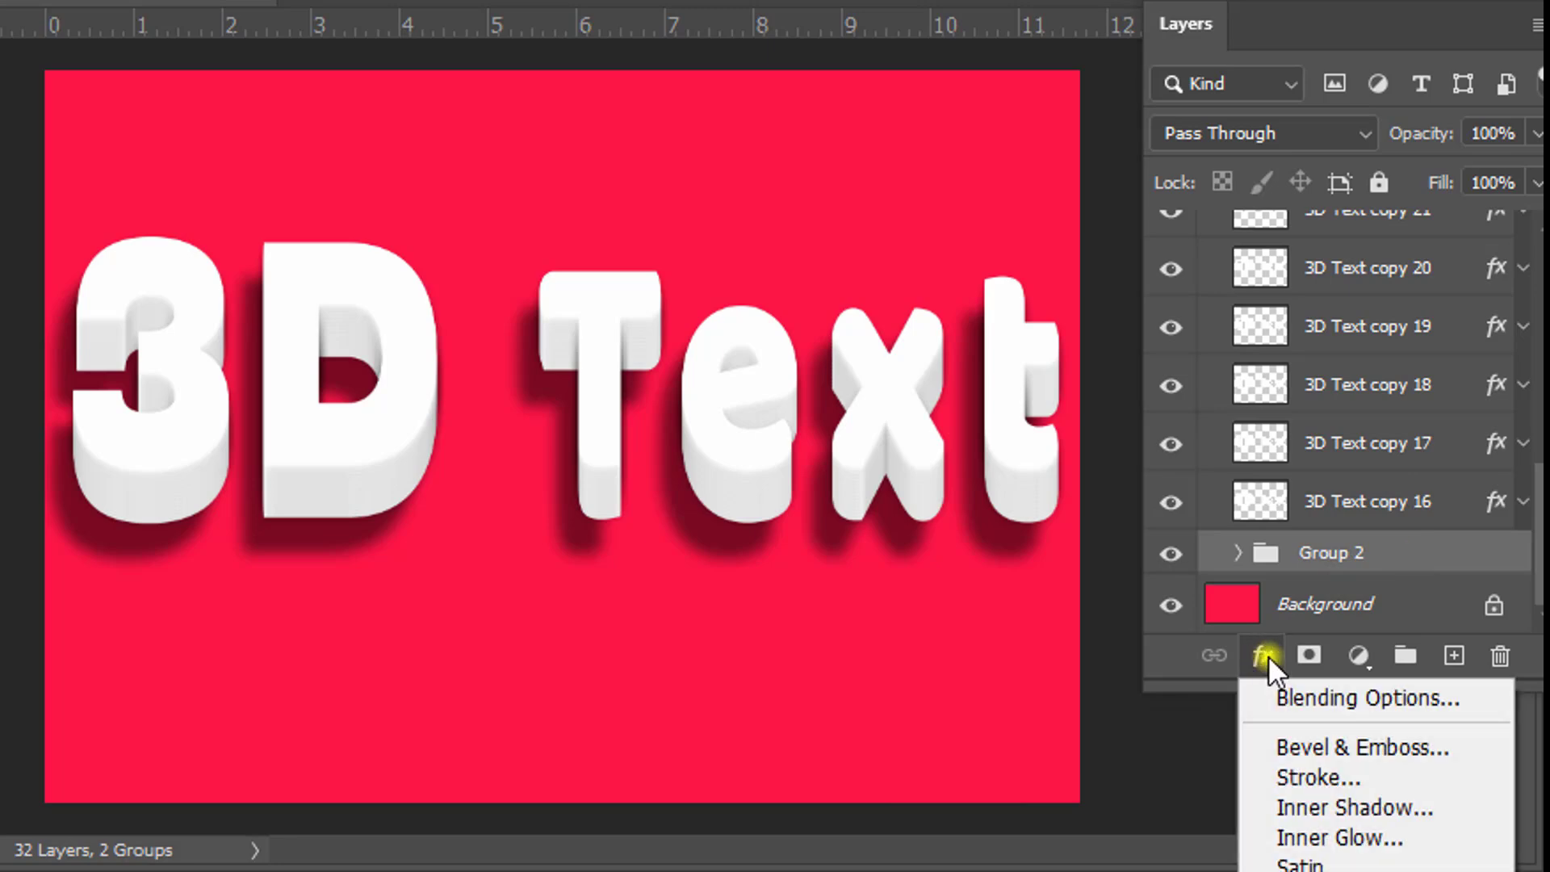
left_click(1451, 699)
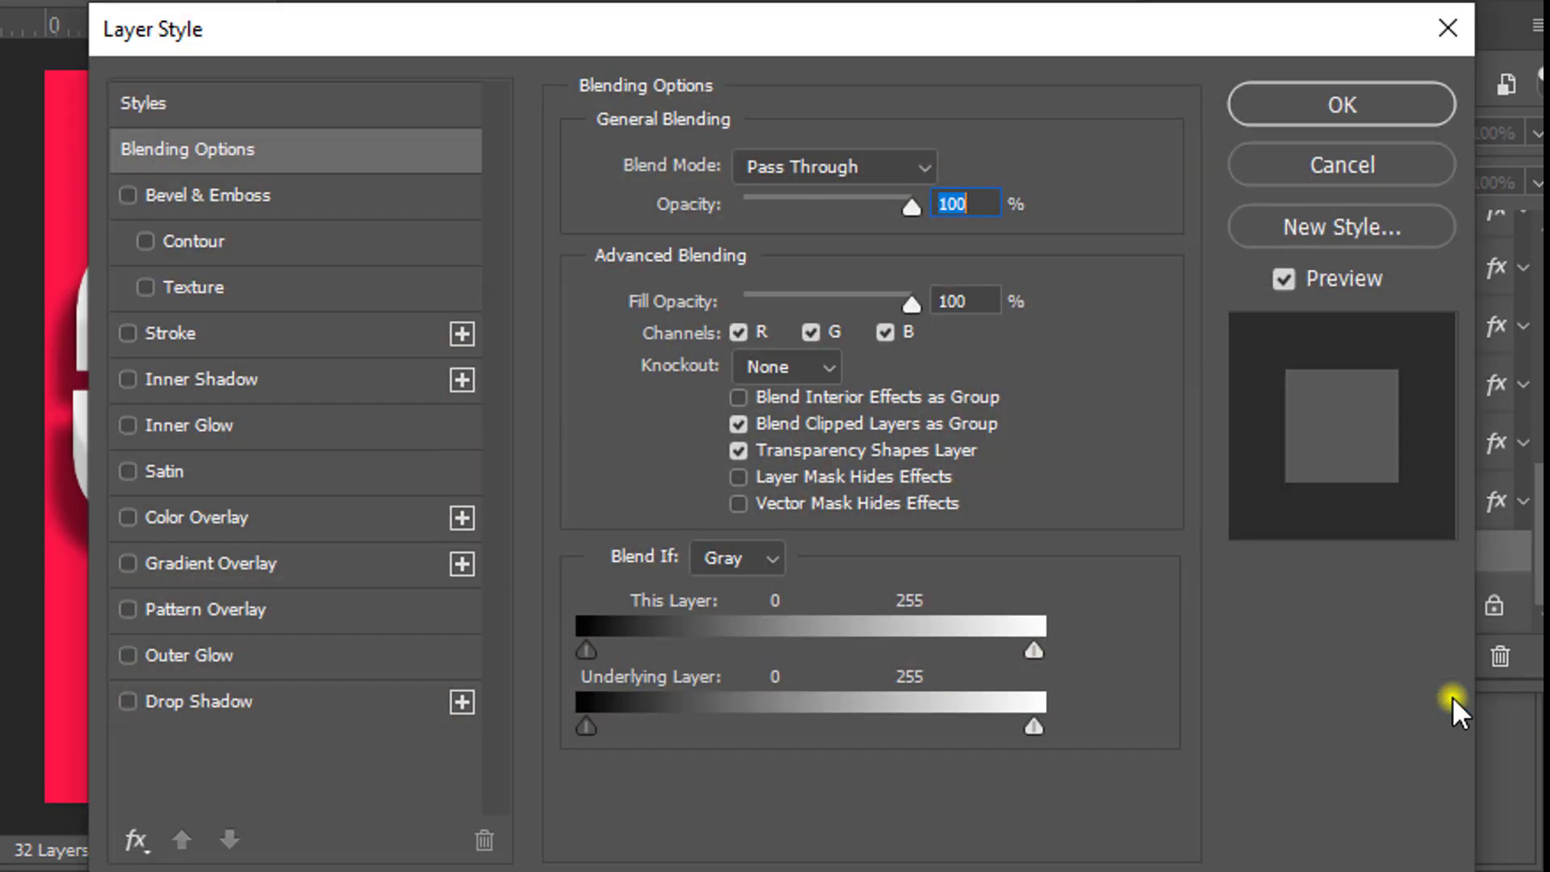
left_click_drag(570, 23, 977, 8)
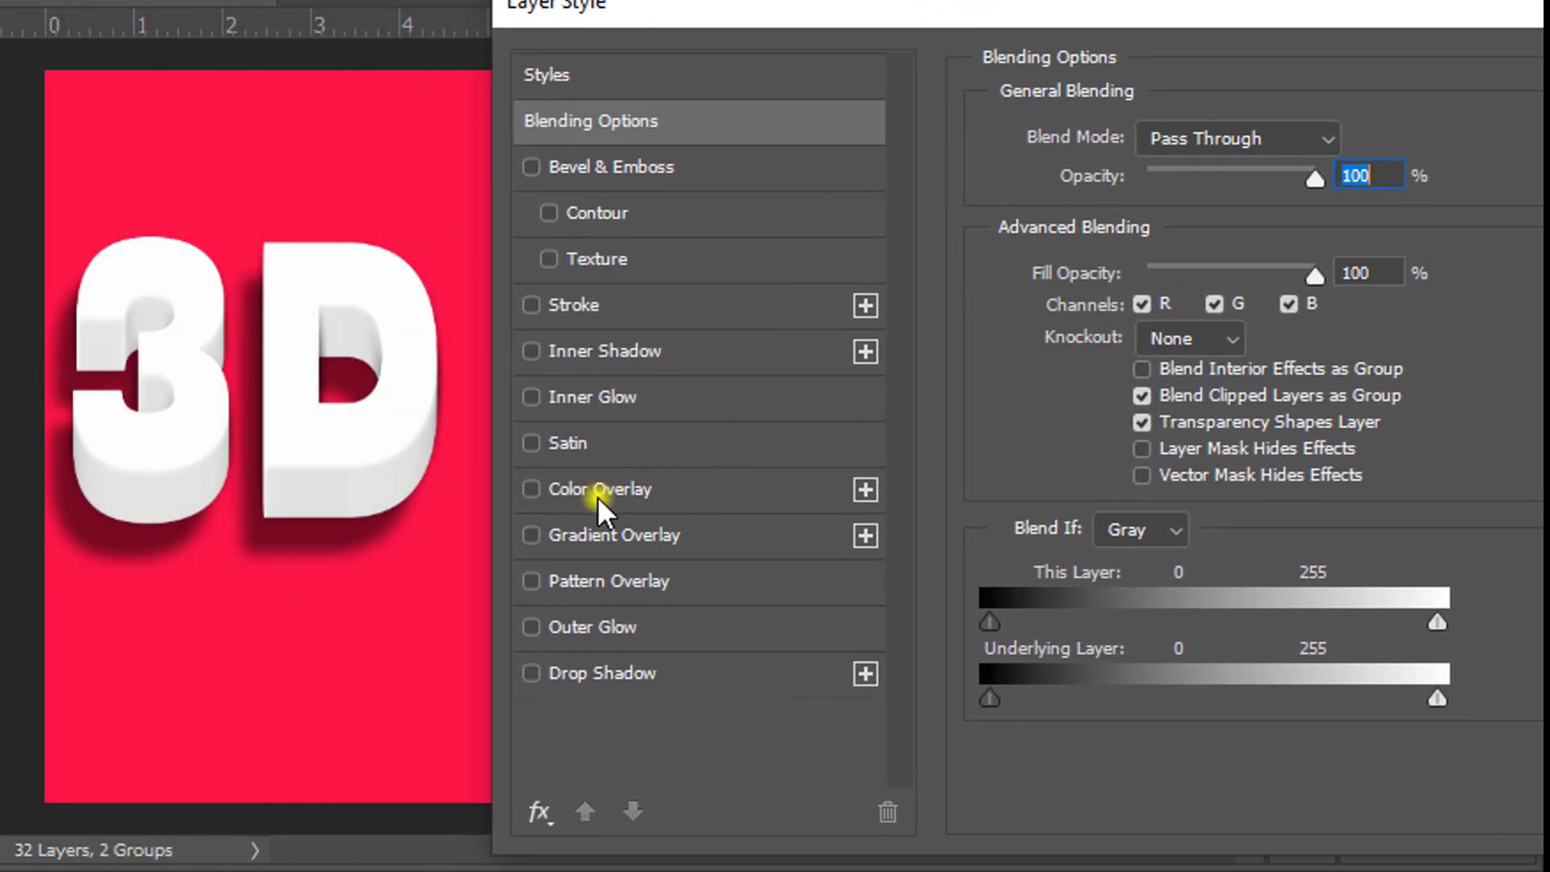
left_click(670, 489)
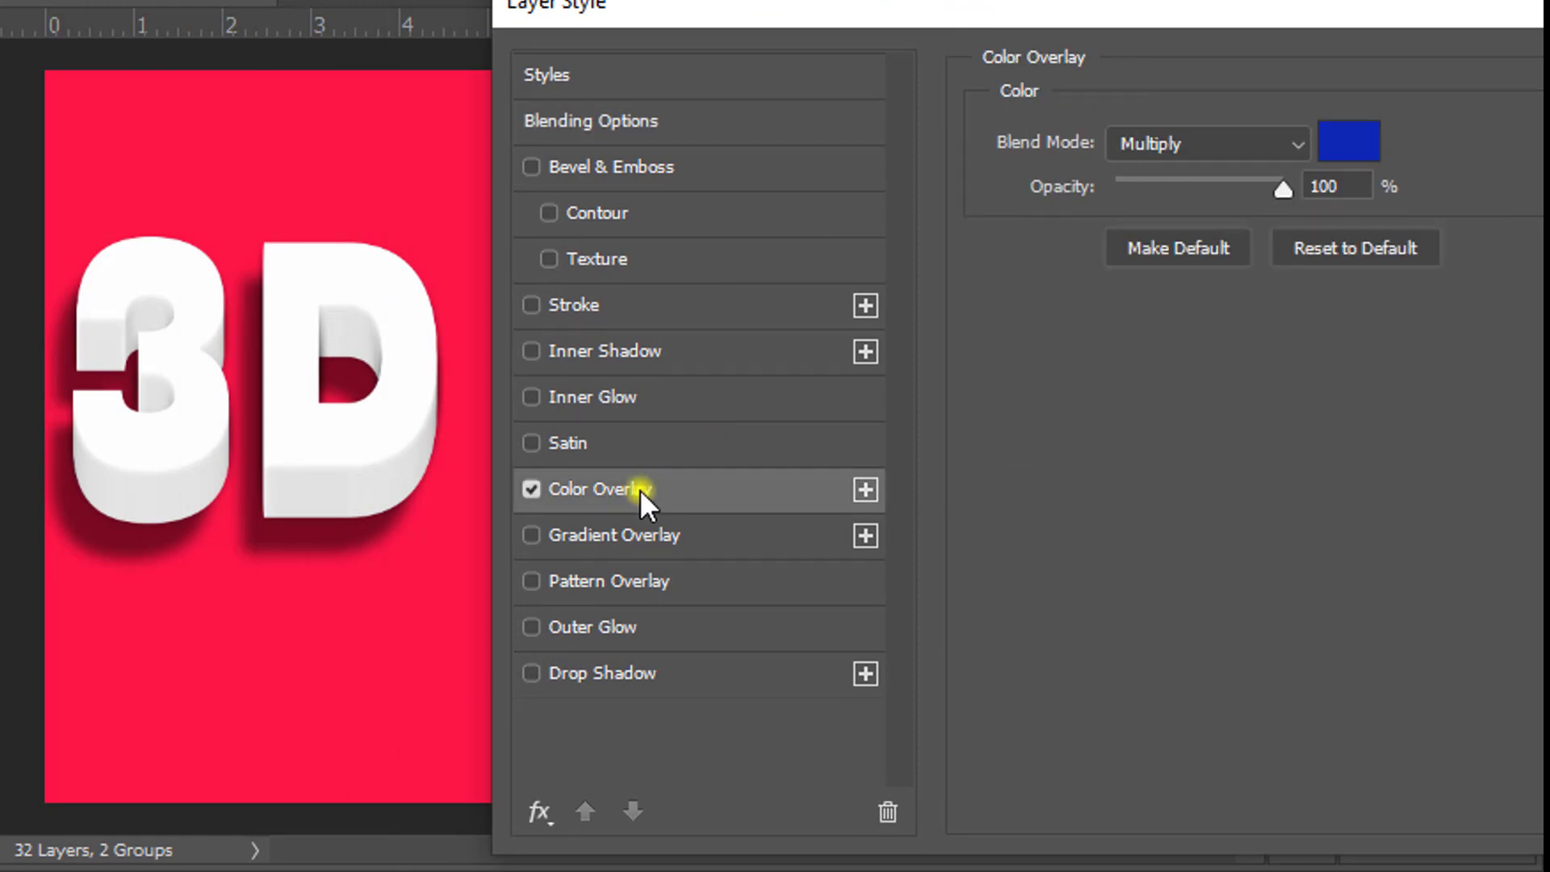
Step: Set Group 2's overlay color to light blue 3bb4f9 and apply the layer style
left_click(1349, 152)
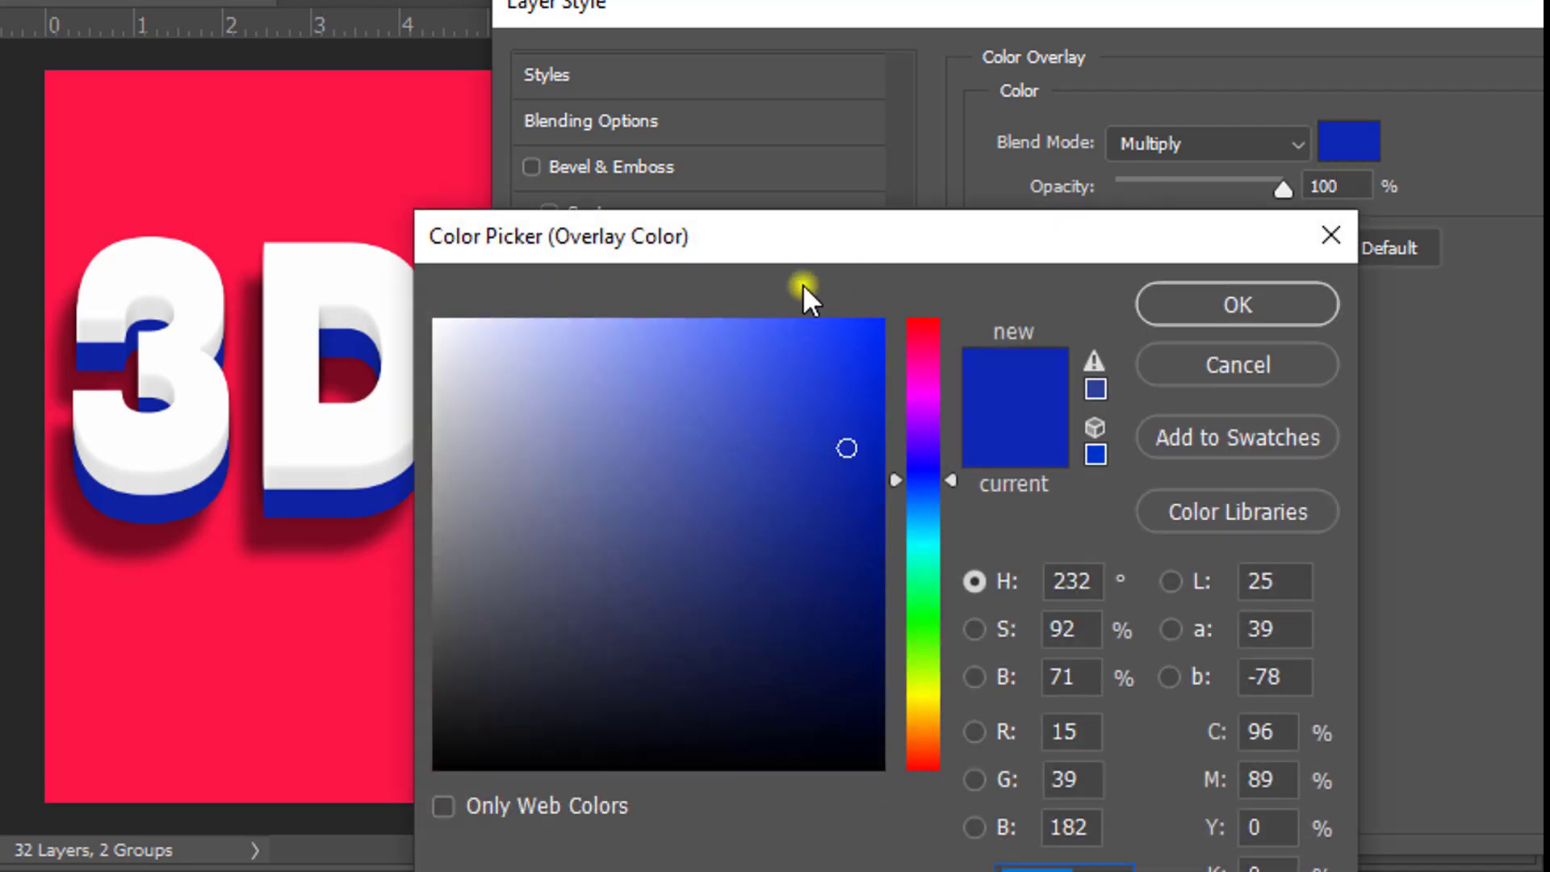
left_click_drag(825, 237, 935, 74)
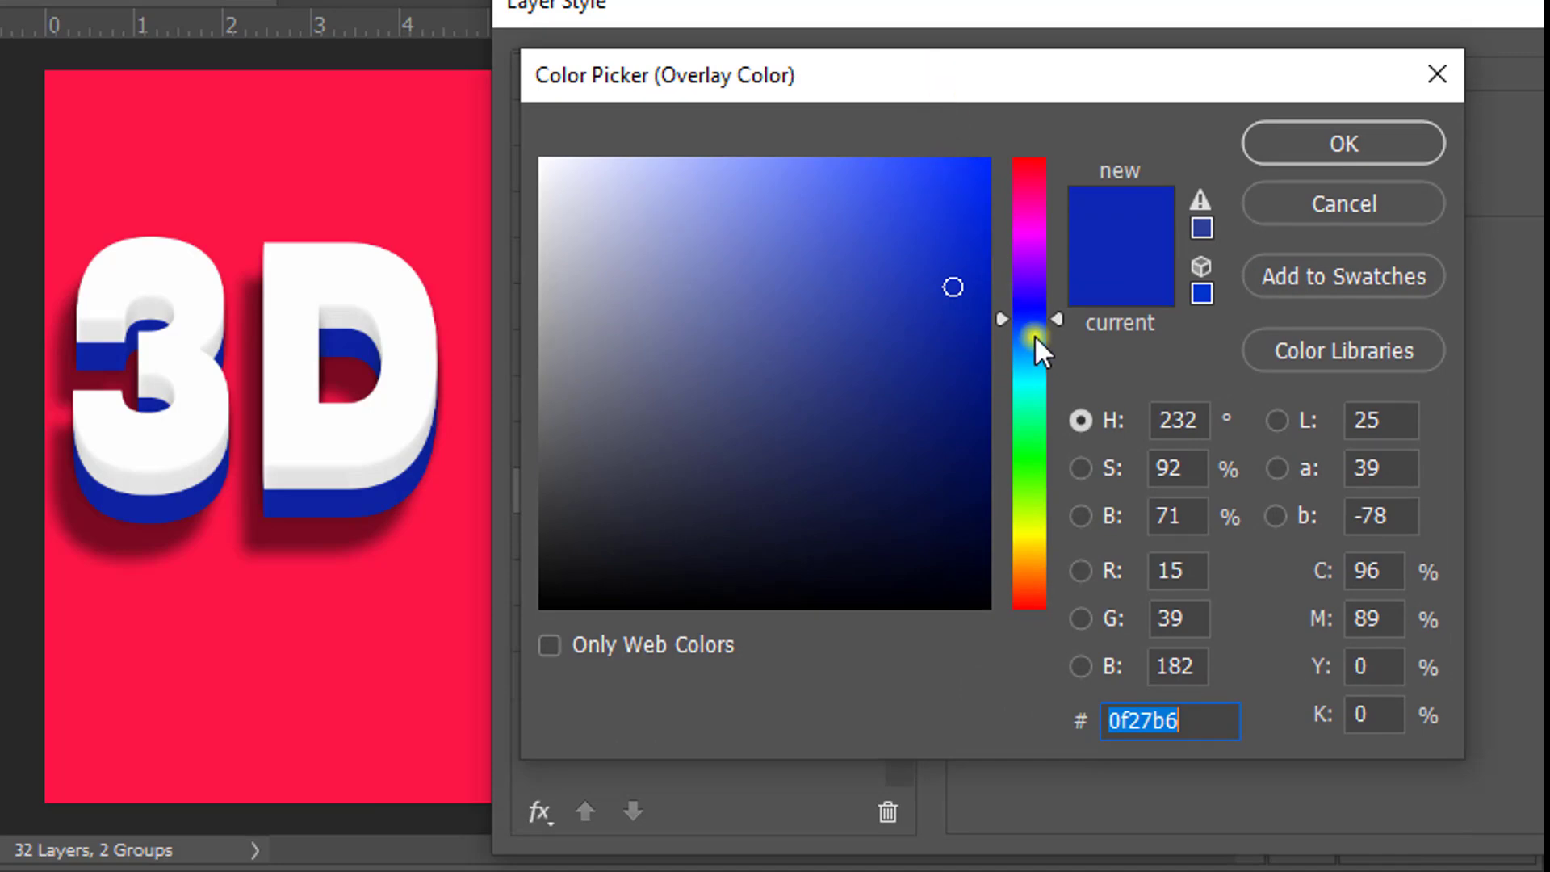
left_click_drag(1034, 336, 1040, 336)
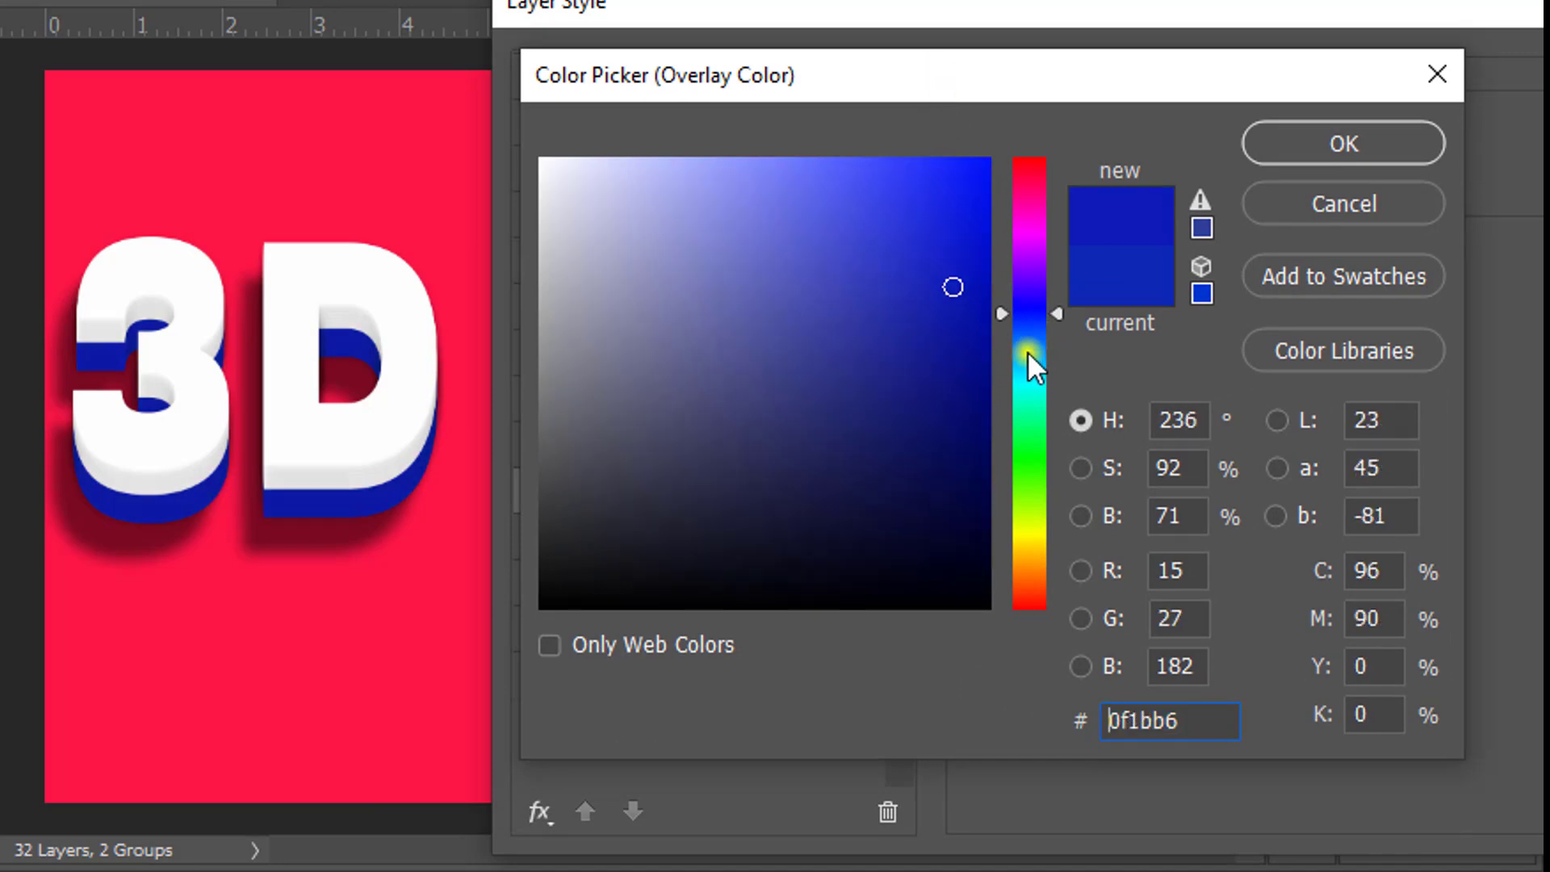
left_click(1026, 341)
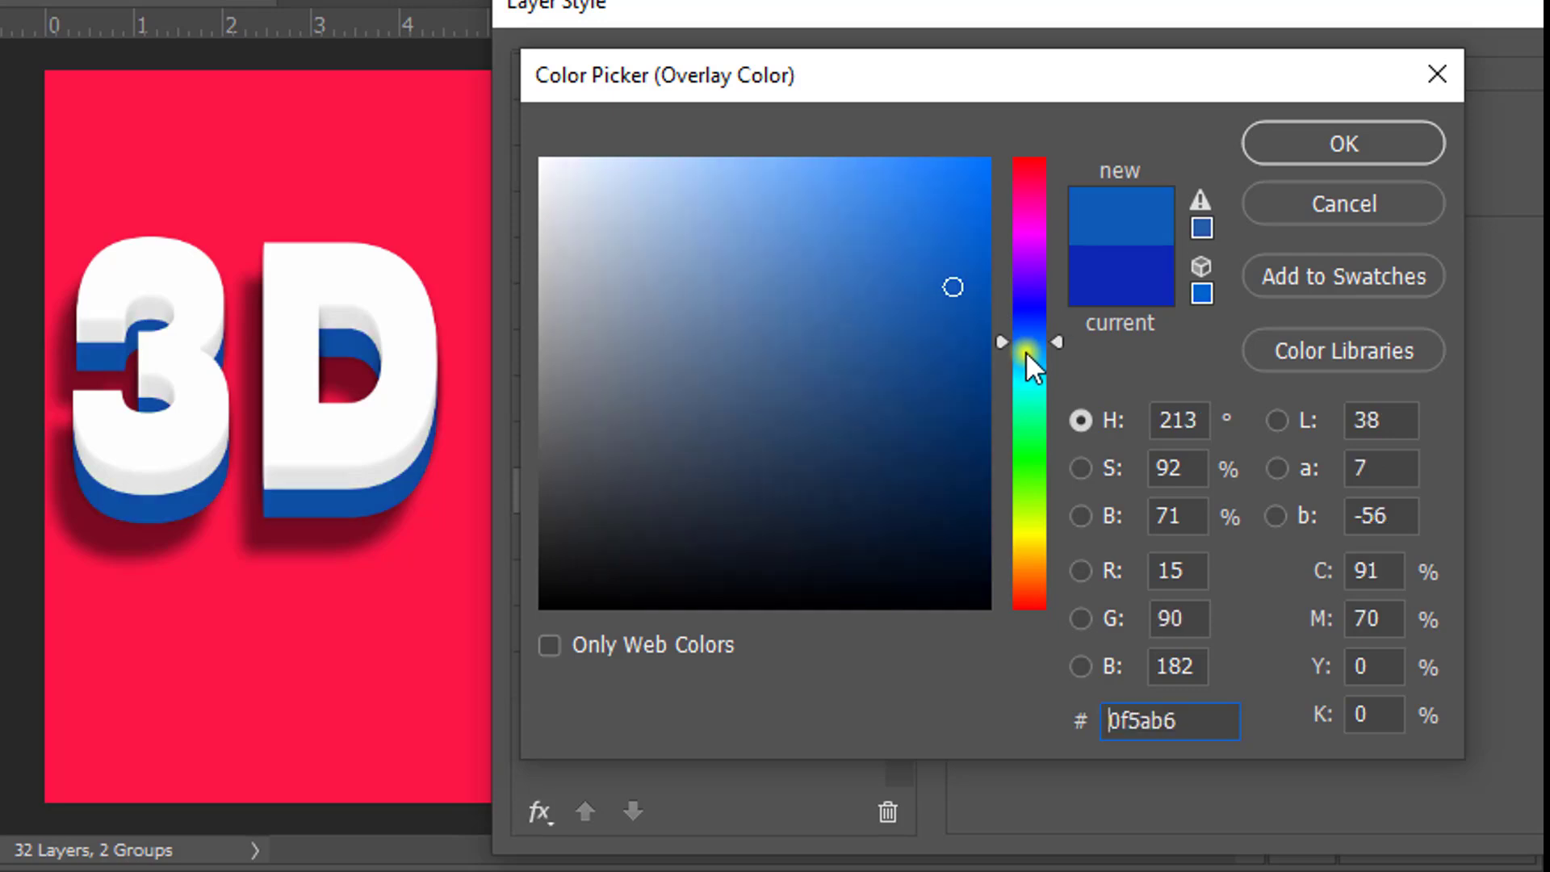
left_click(1026, 356)
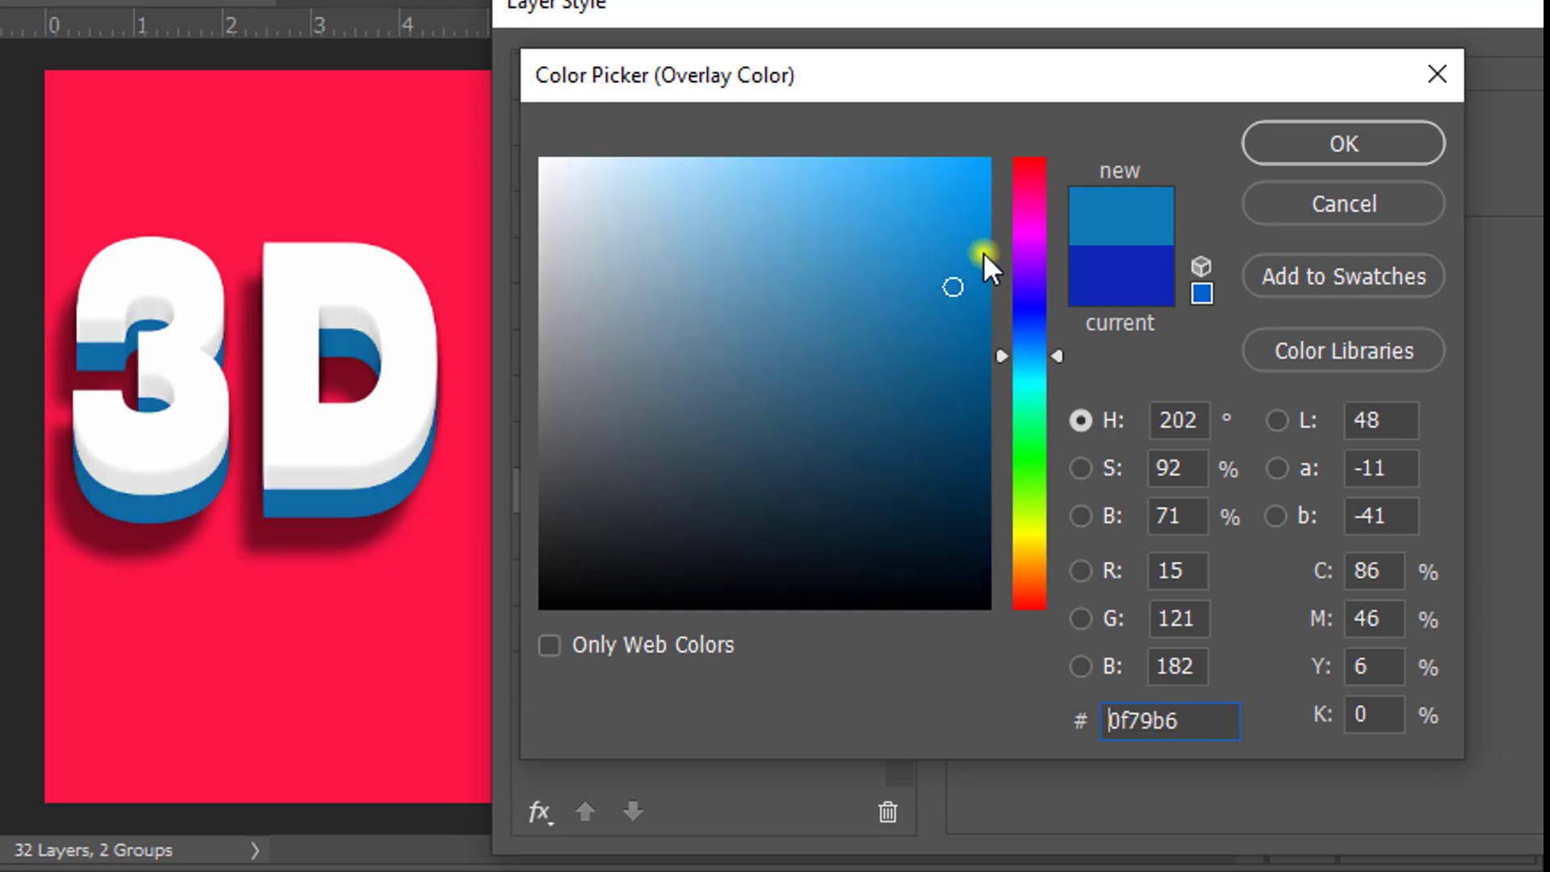
left_click(884, 169)
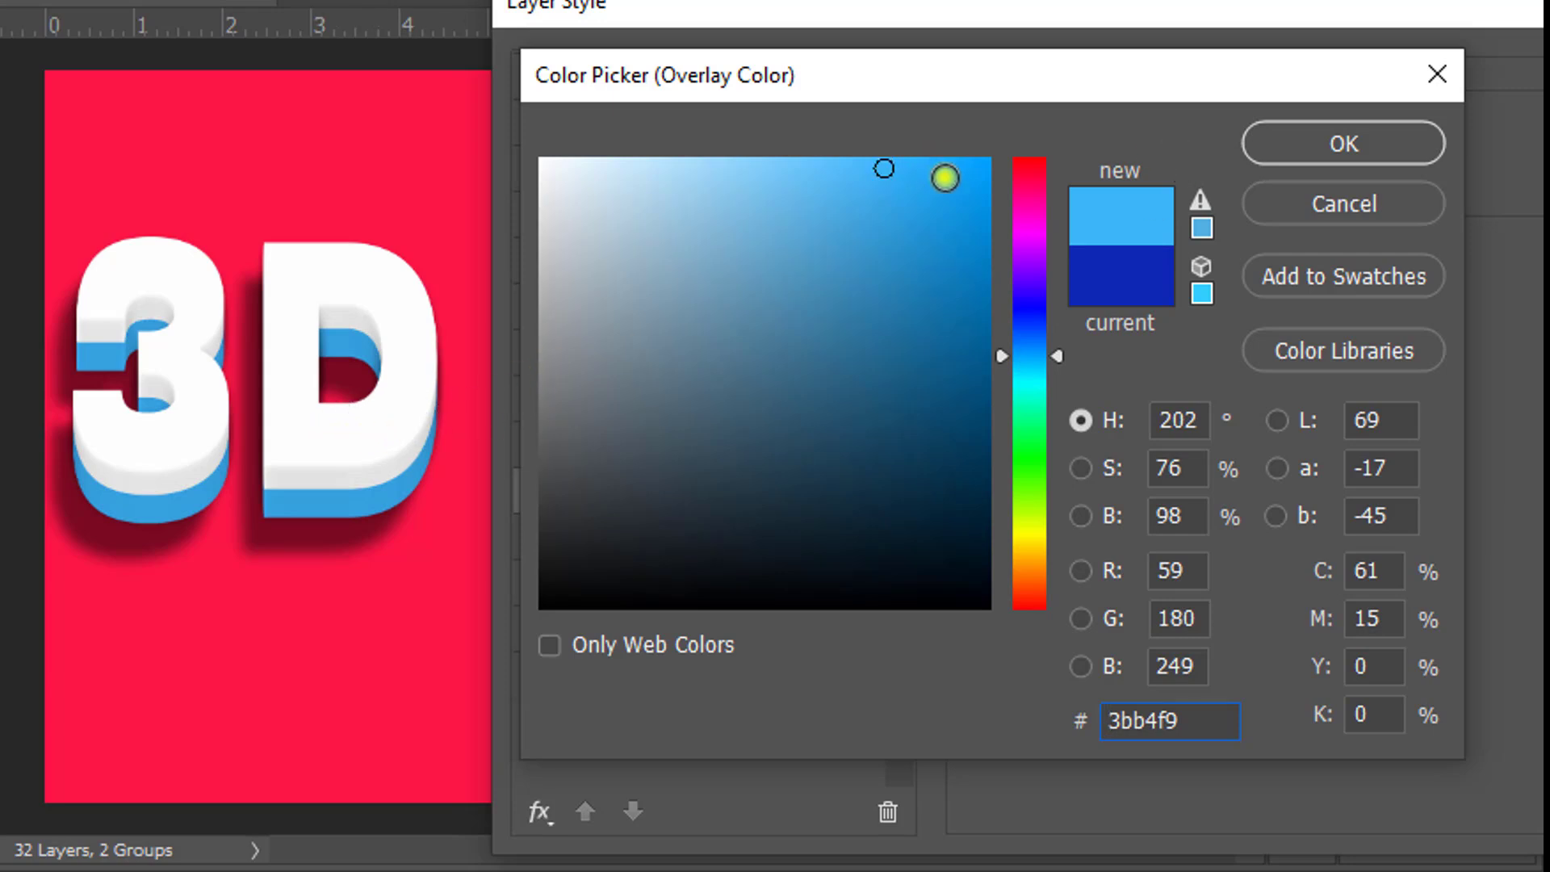
left_click(1337, 140)
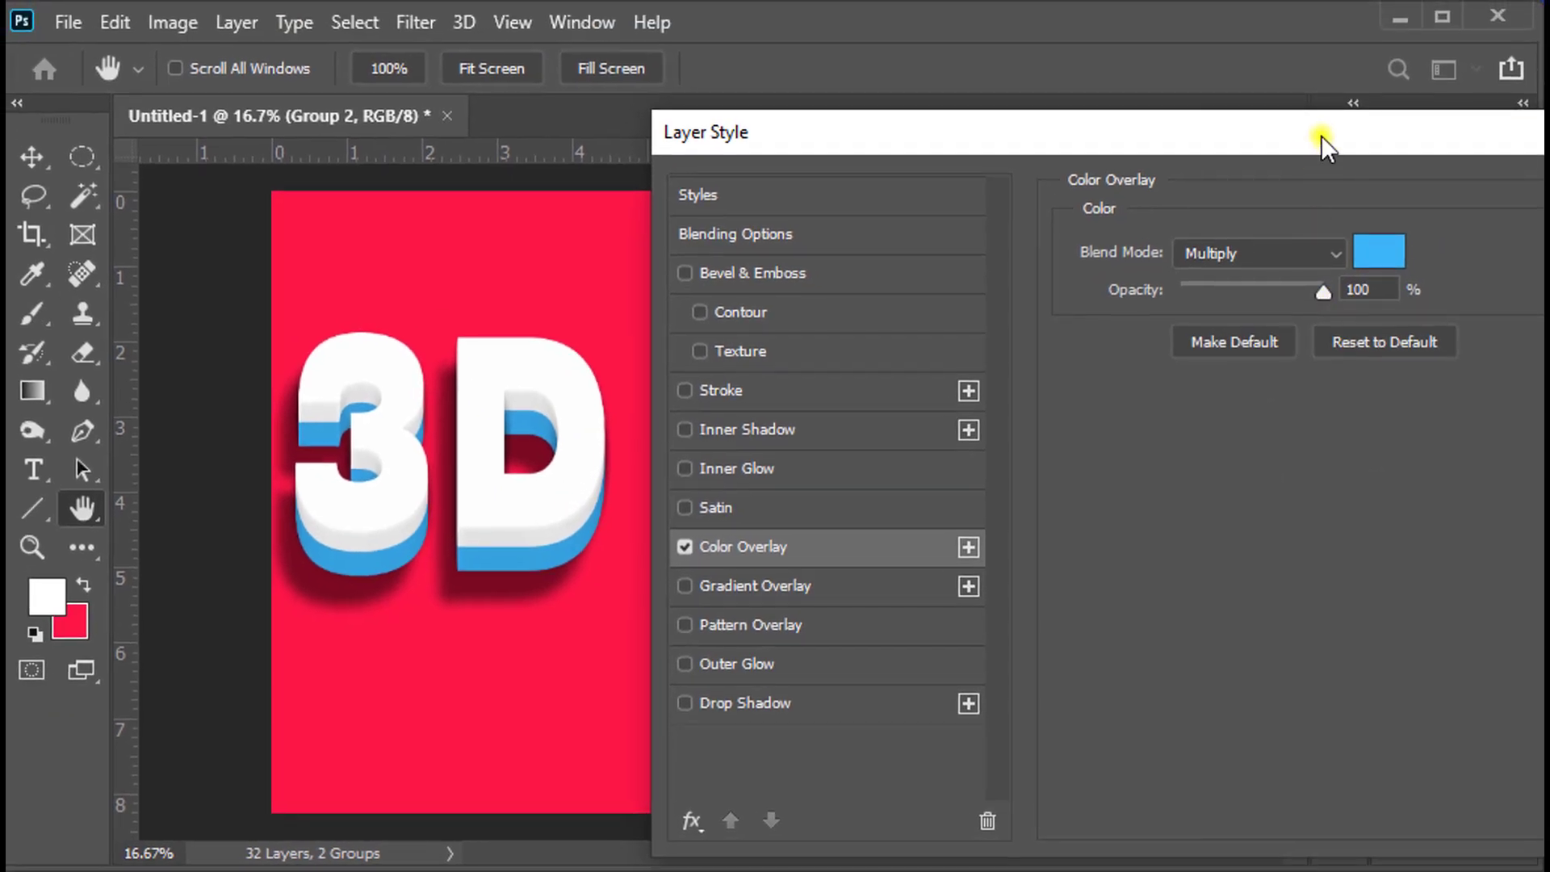
left_click_drag(1321, 135, 1179, 147)
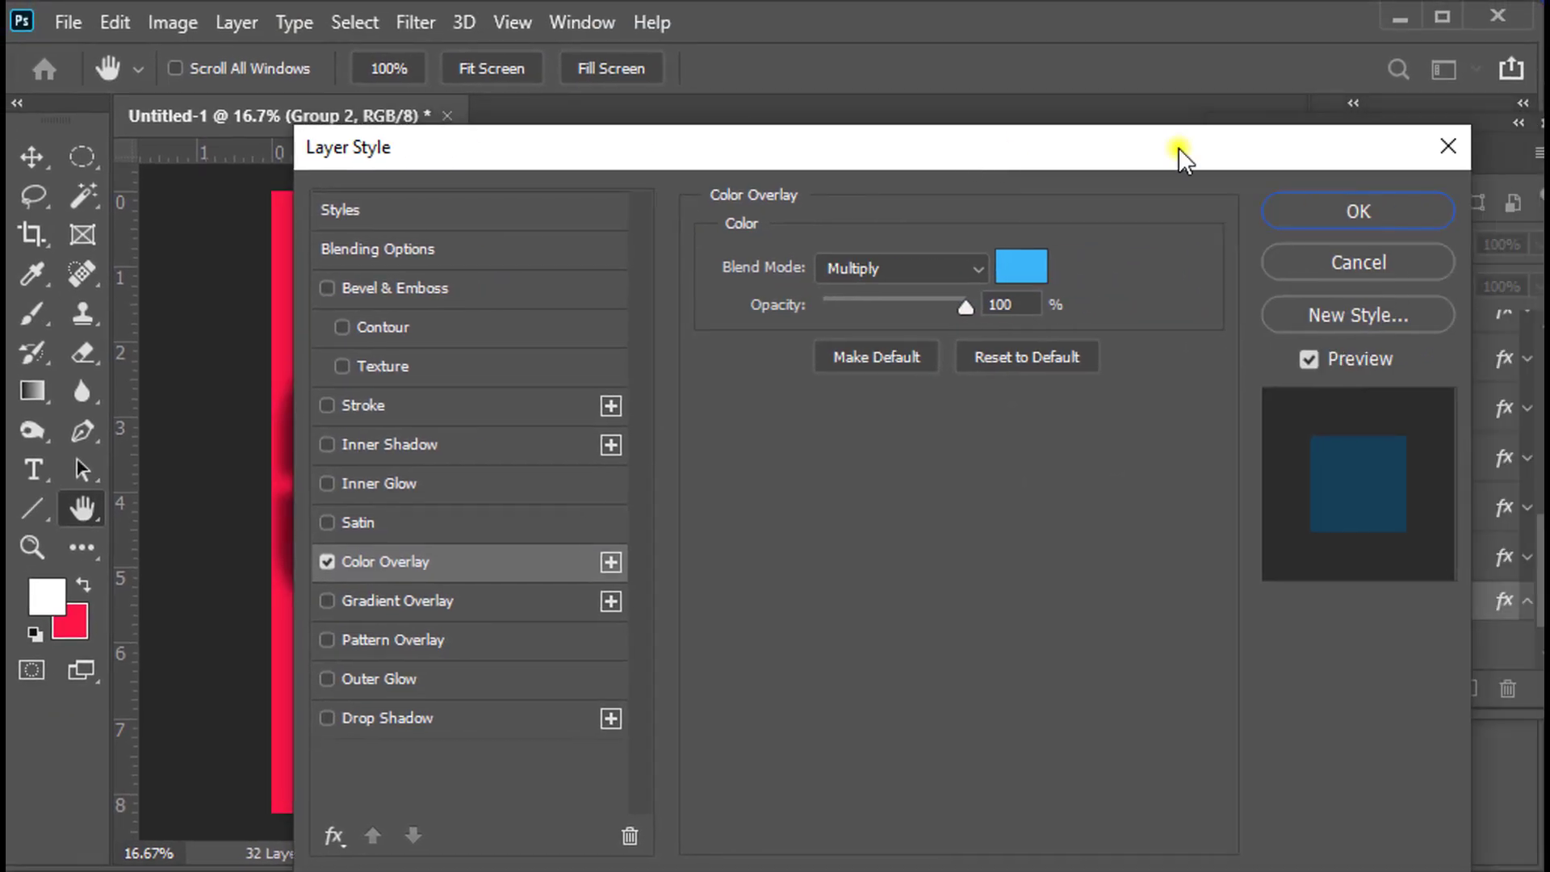
left_click(1348, 213)
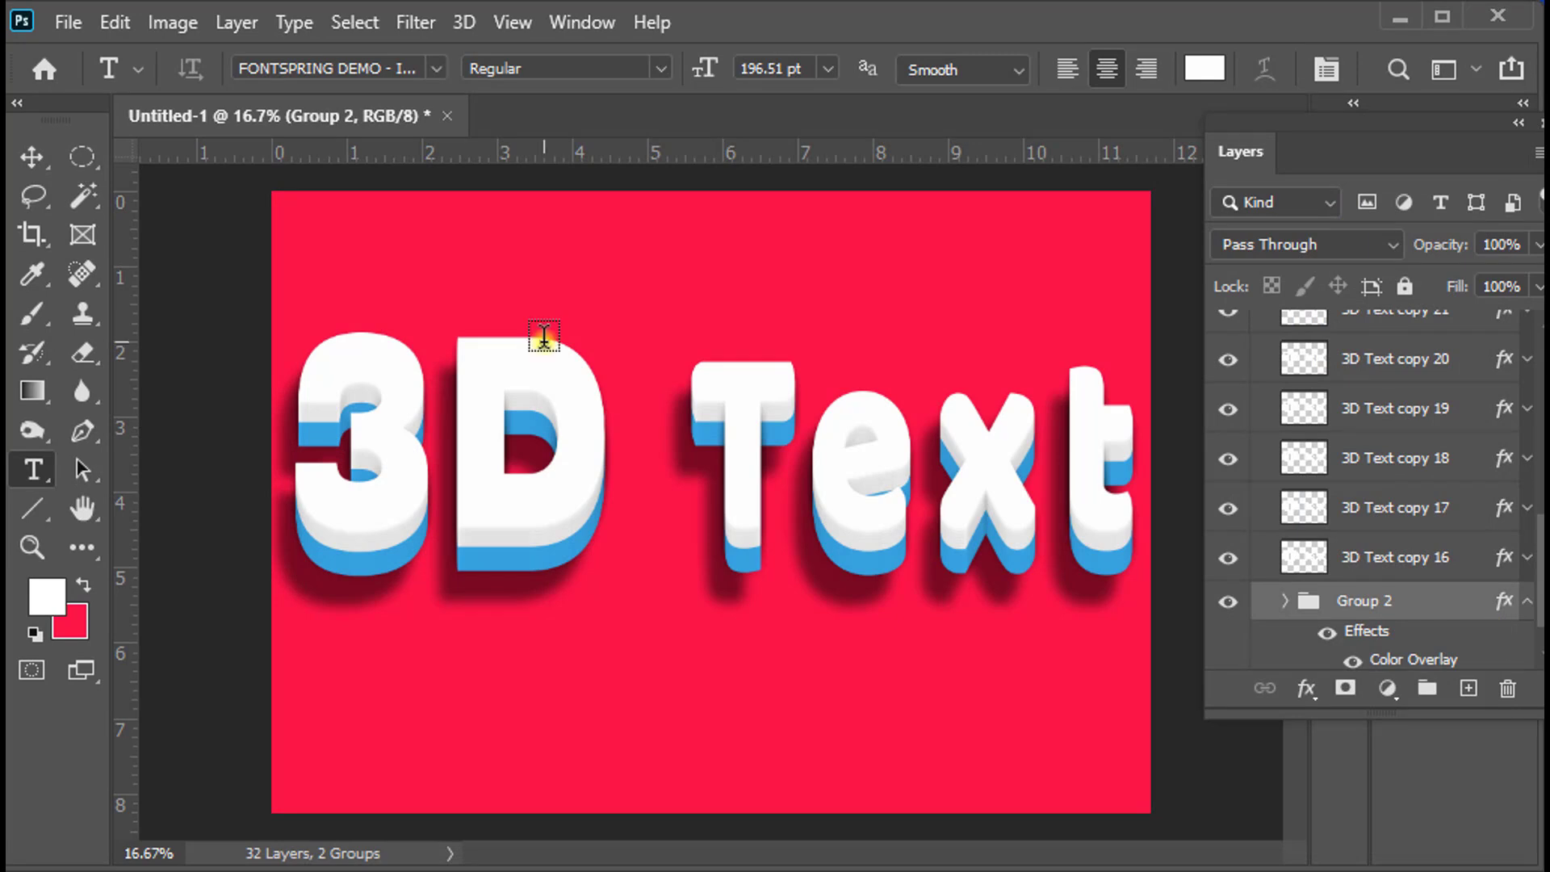
key("ctrl+plus")
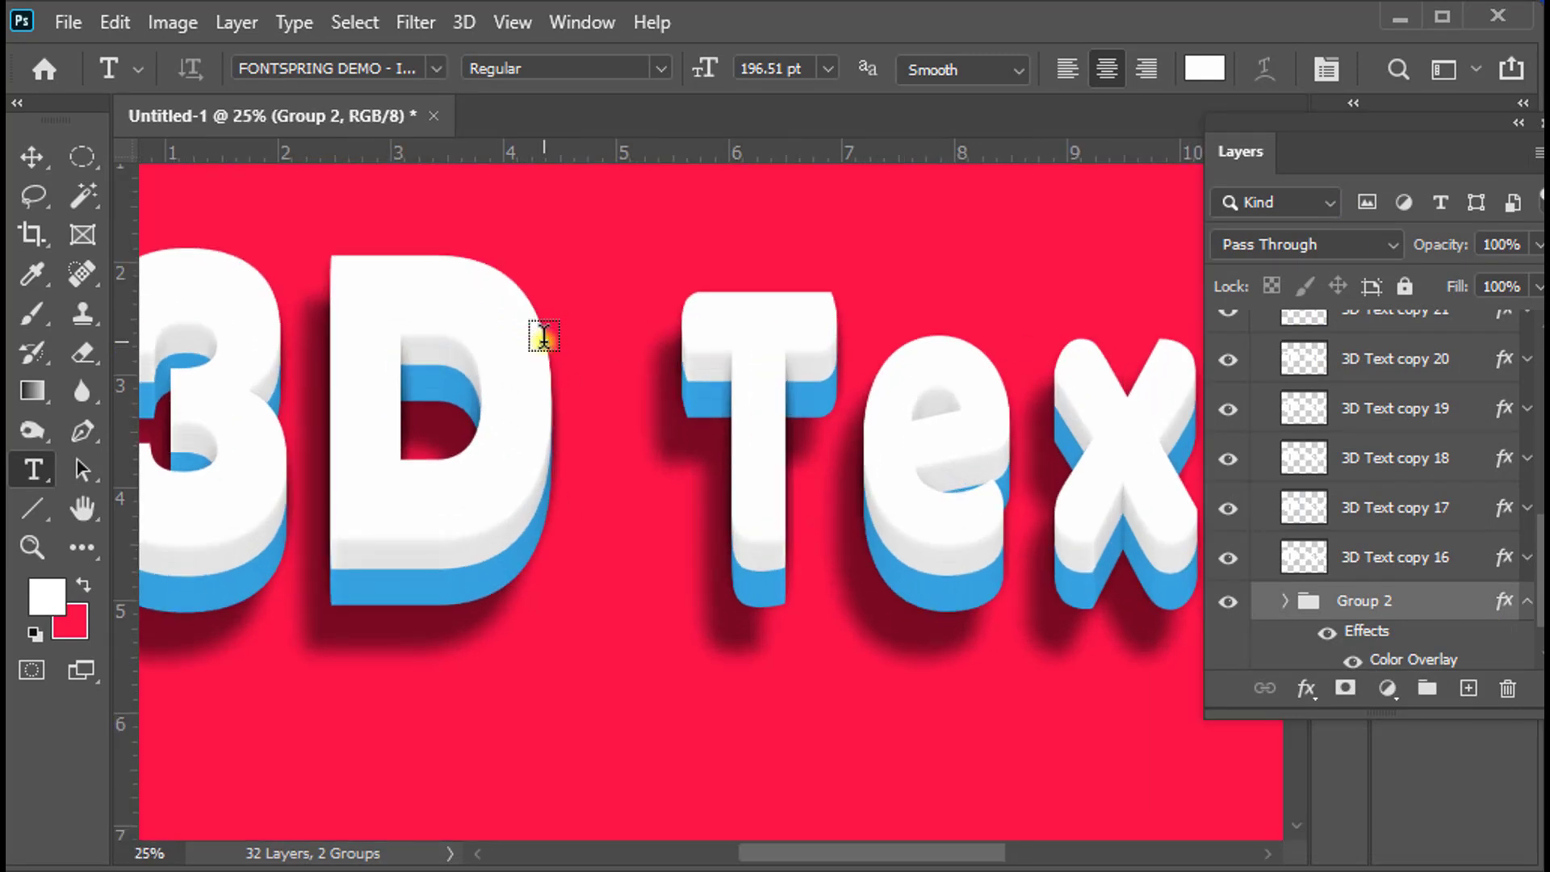
key("ctrl+minus")
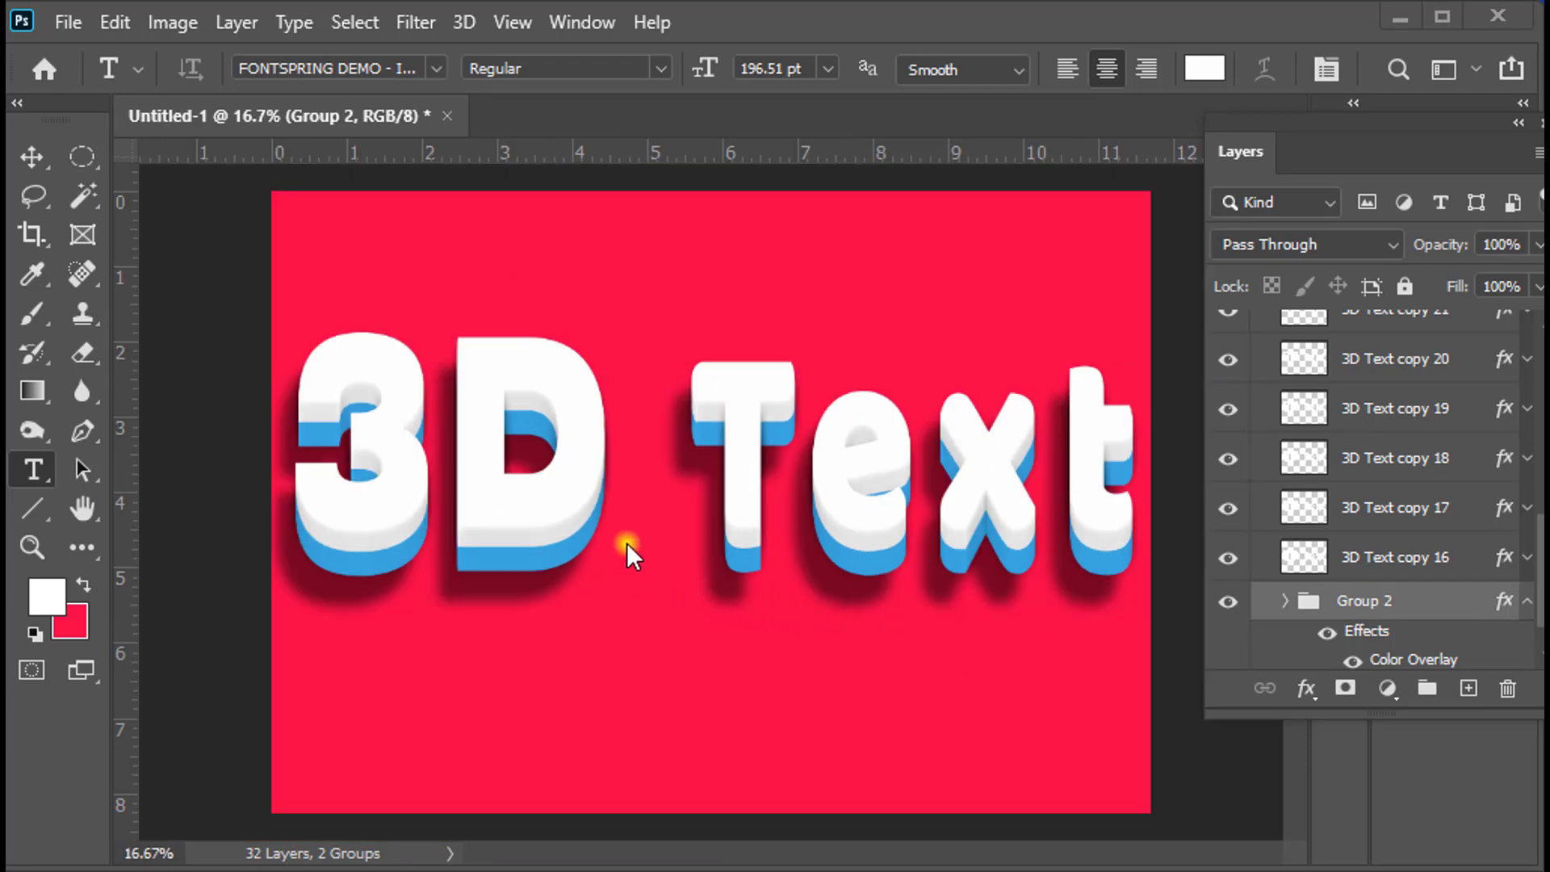